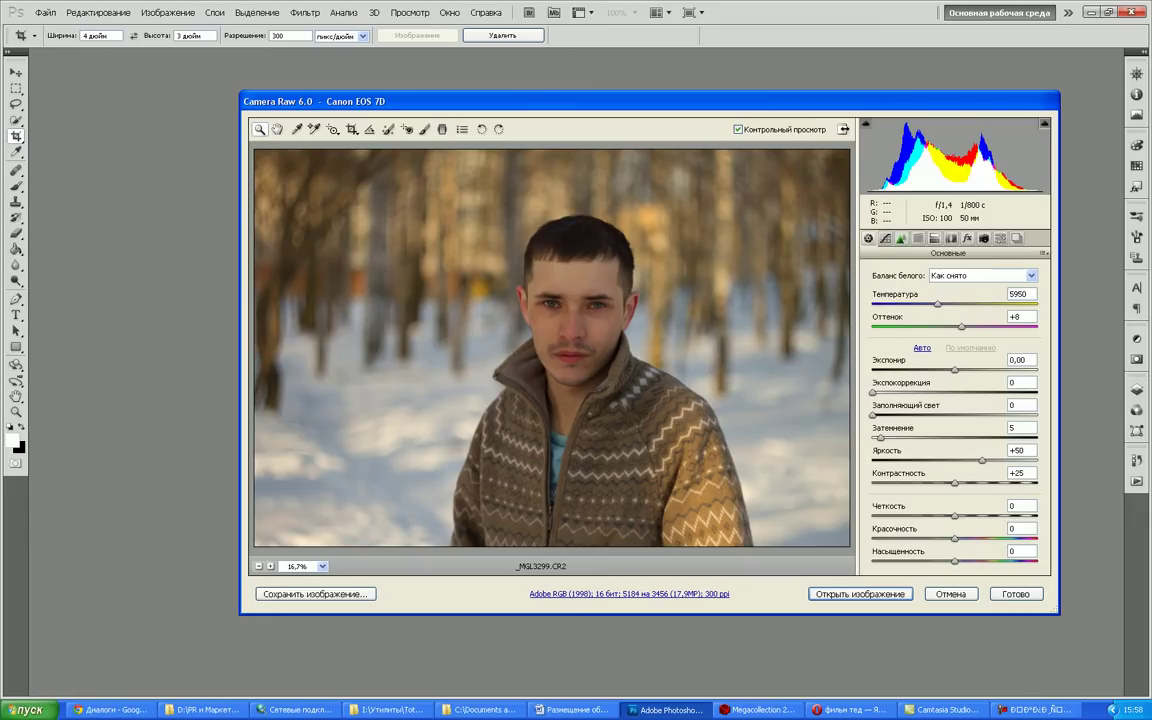
Increase the sharpening amount in the raw photo's detail settings, and return to the basic adjustments
left_click(901, 238)
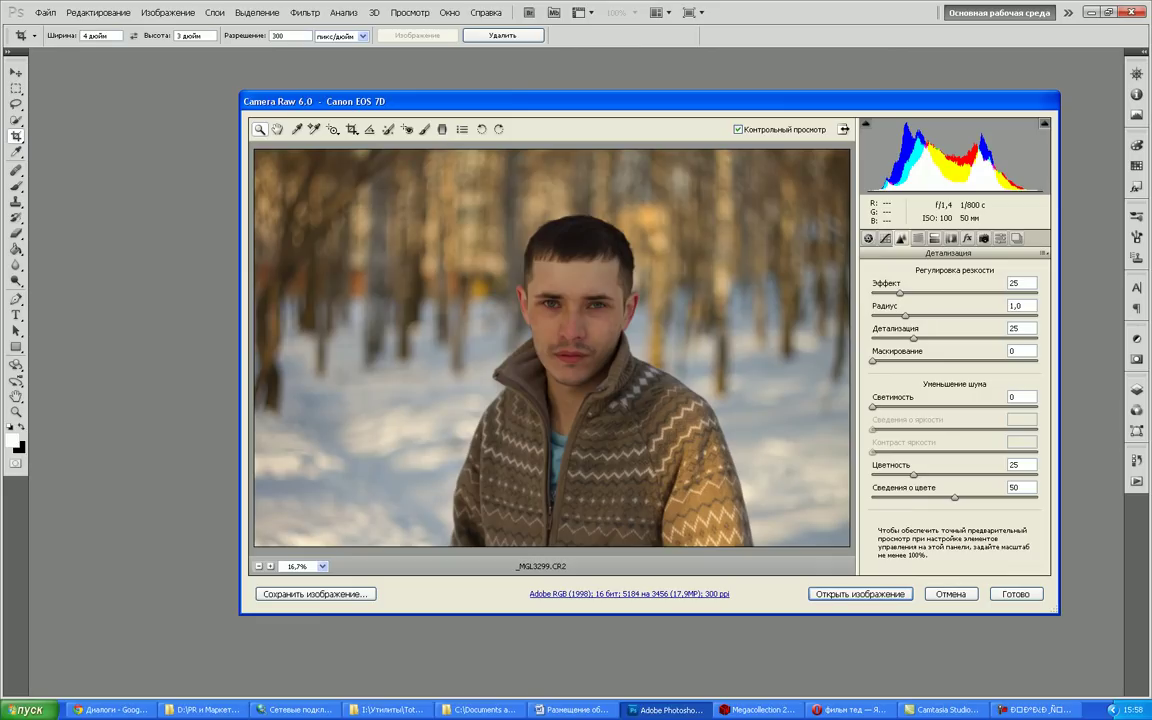
left_click_drag(900, 293, 981, 293)
key("Up")
key("ctrl+alt+1")
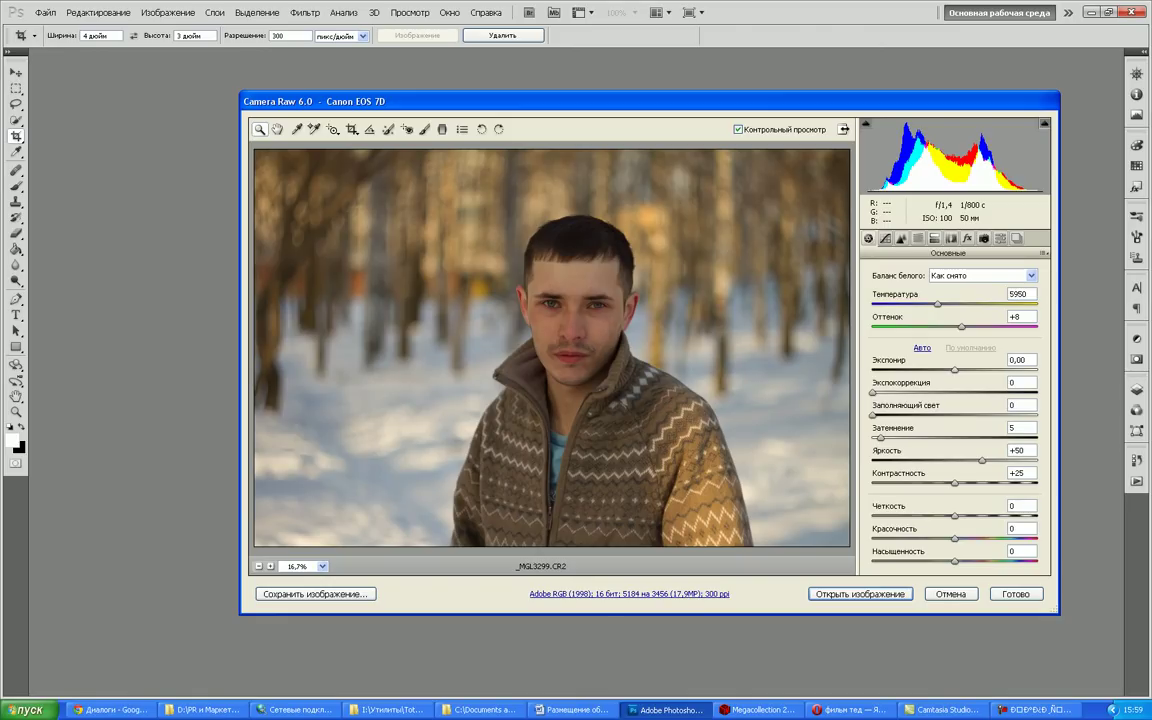
Raise the exposure of the raw photo to +1,00
left_click_drag(954, 370, 964, 370)
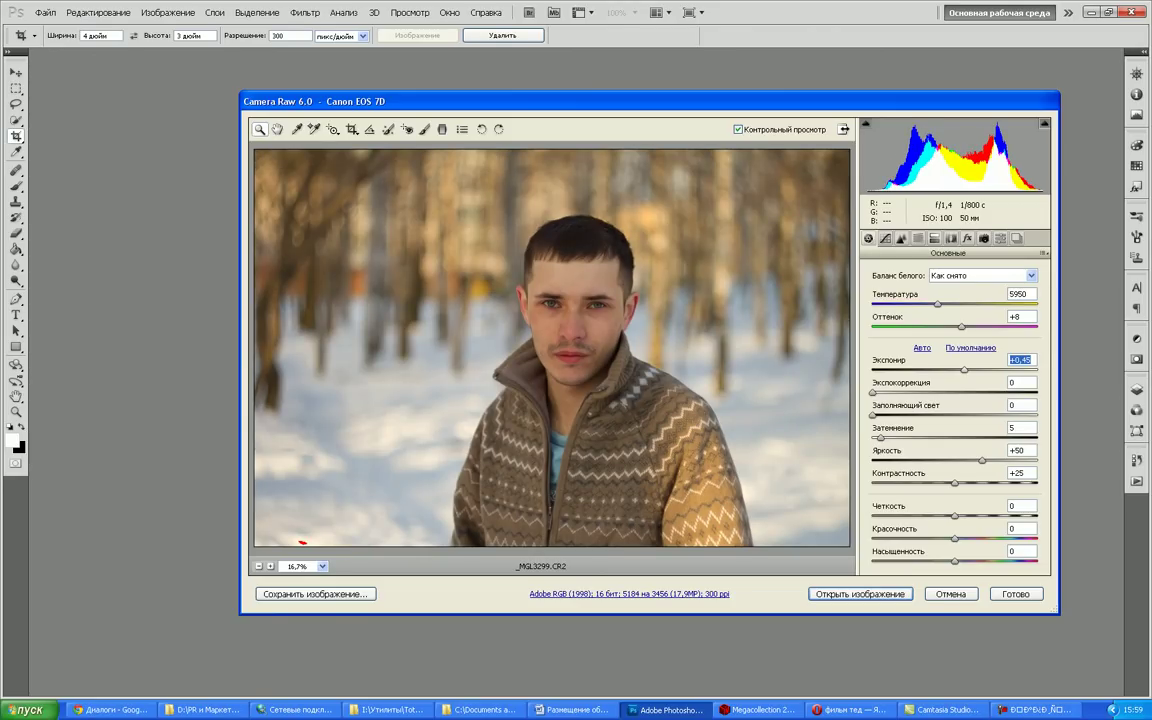
key("Up")
key("Up")
key("Up")
key("Up")
key("Up")
key("Up")
key("Up")
key("Up")
key("Up")
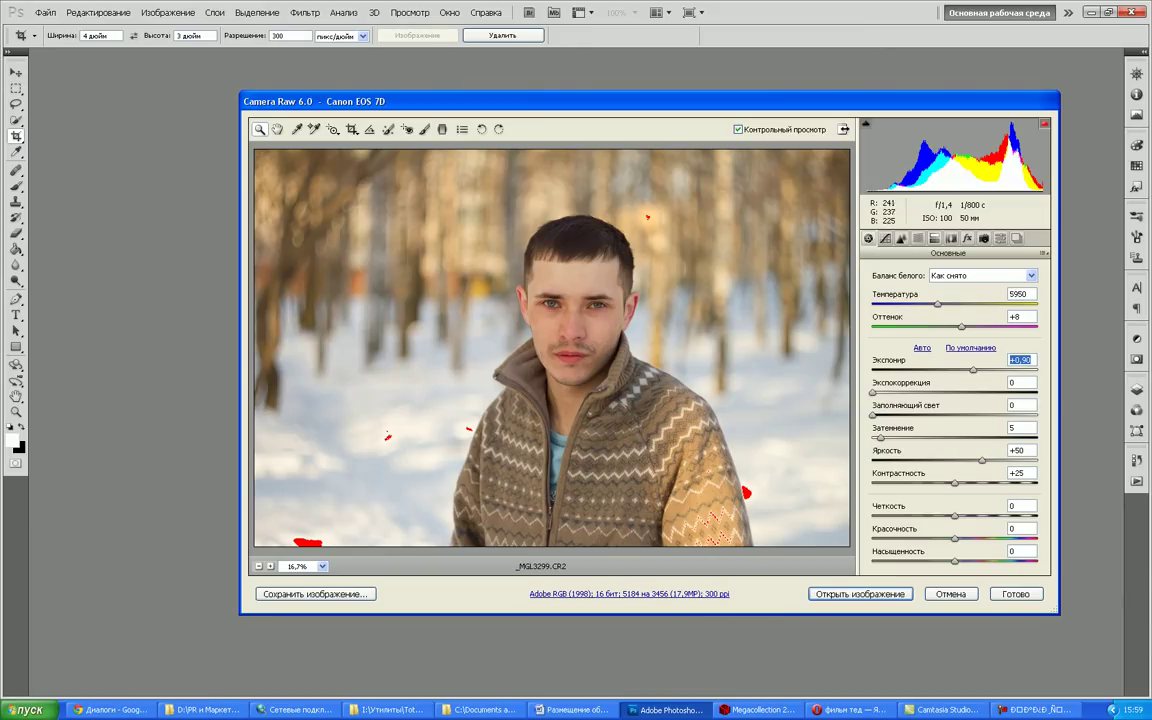
key("Up")
key("Up")
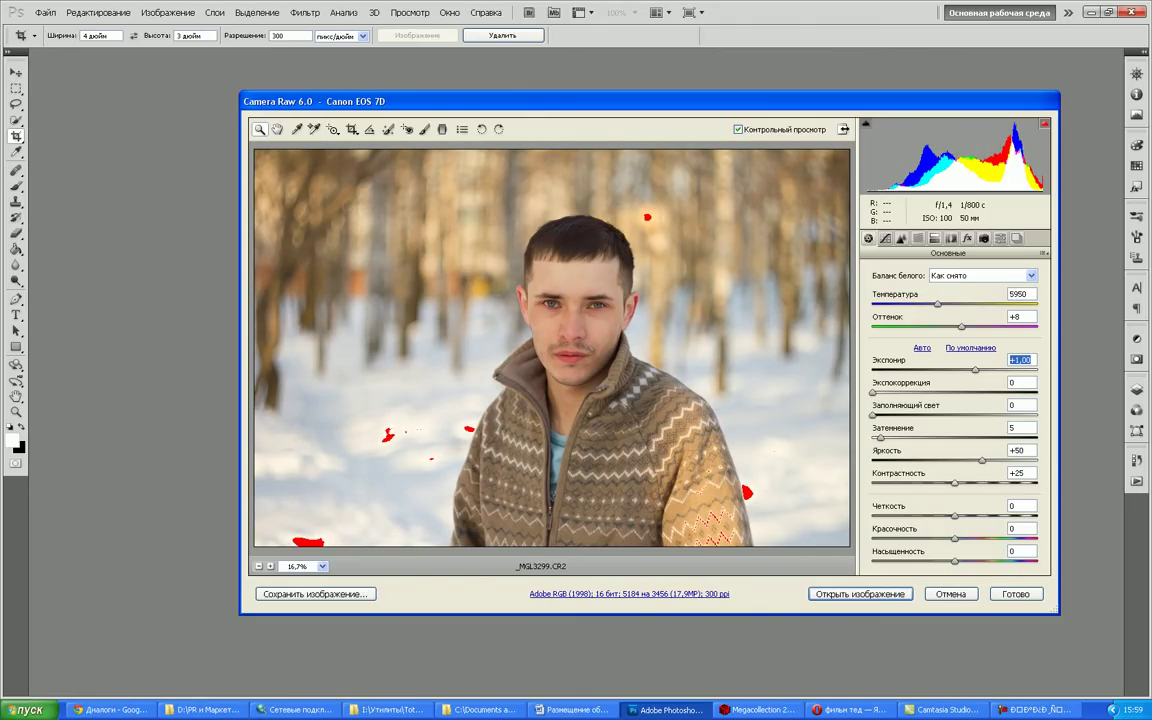
Set the contrast to +51, the clarity to +7, and the vibrance and saturation to +10
left_click_drag(955, 483, 984, 483)
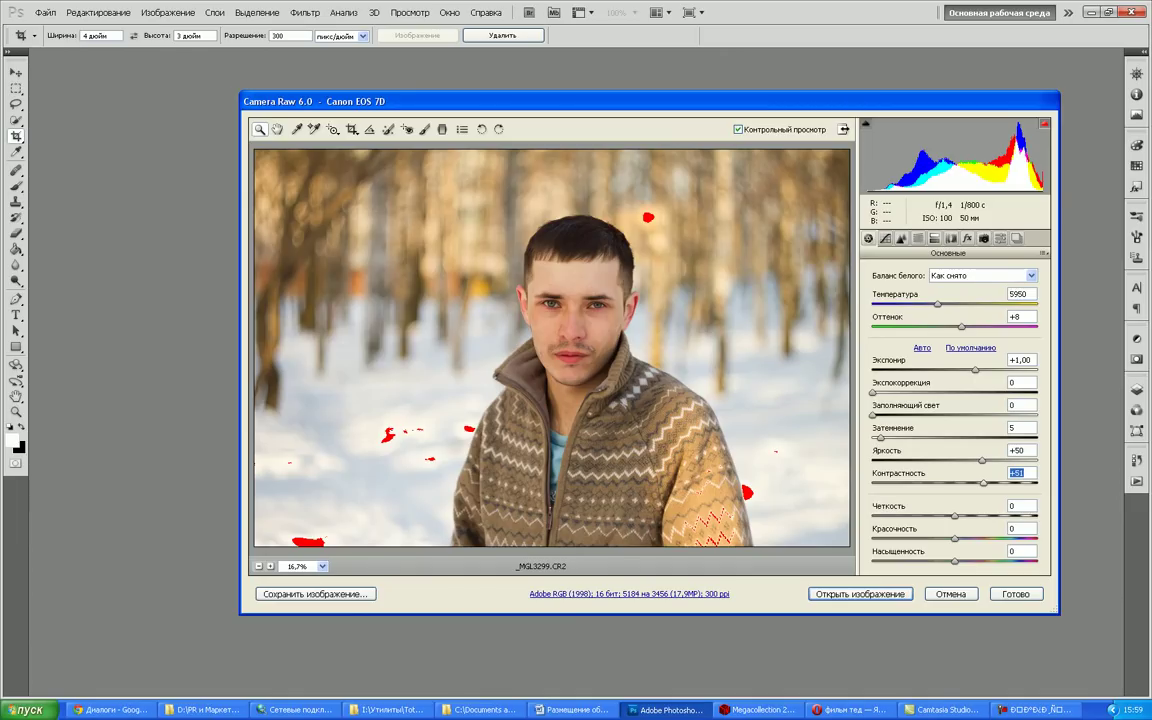
left_click_drag(955, 561, 963, 561)
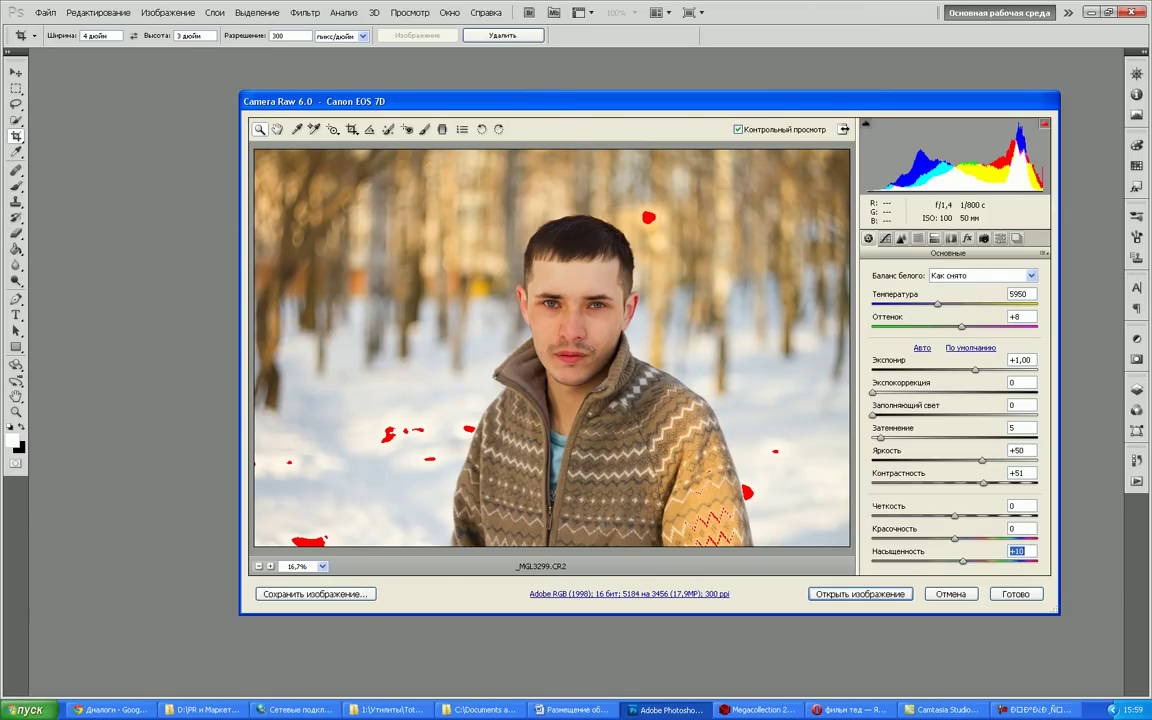
left_click_drag(955, 516, 962, 538)
key("Up")
key("Up")
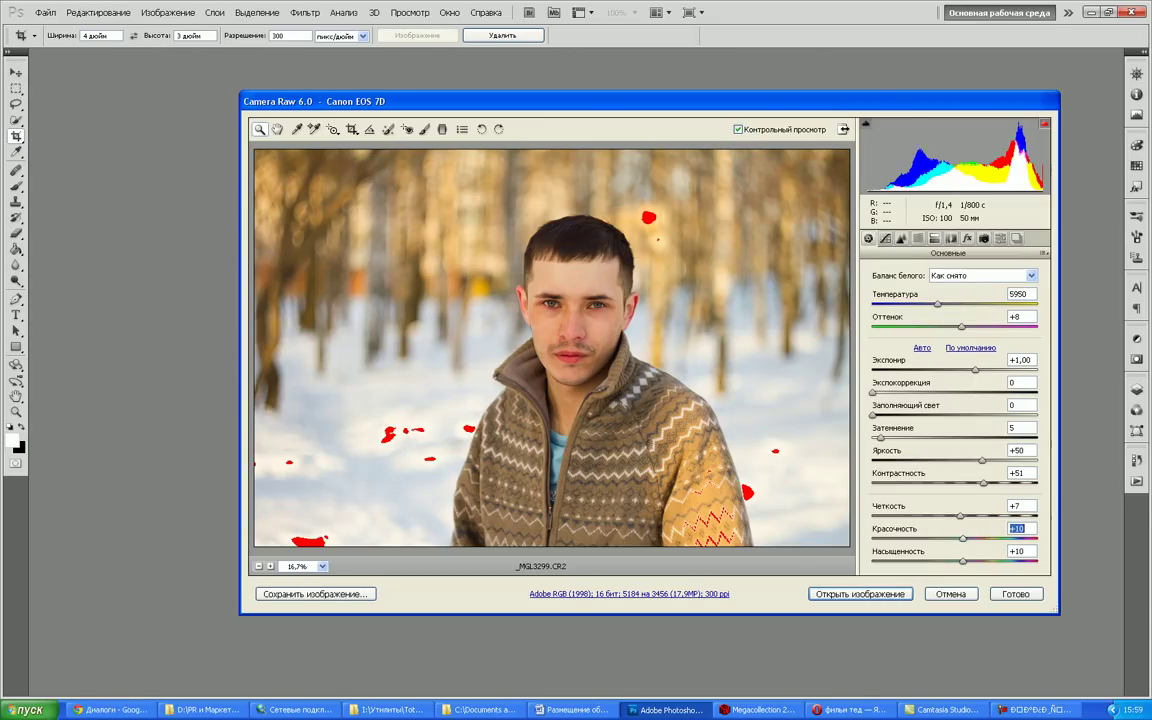
Set the clarity, vibrance and saturation of the raw photo to +5 each
left_click_drag(960, 515, 963, 515)
key("Tab")
key("Tab")
type("+5")
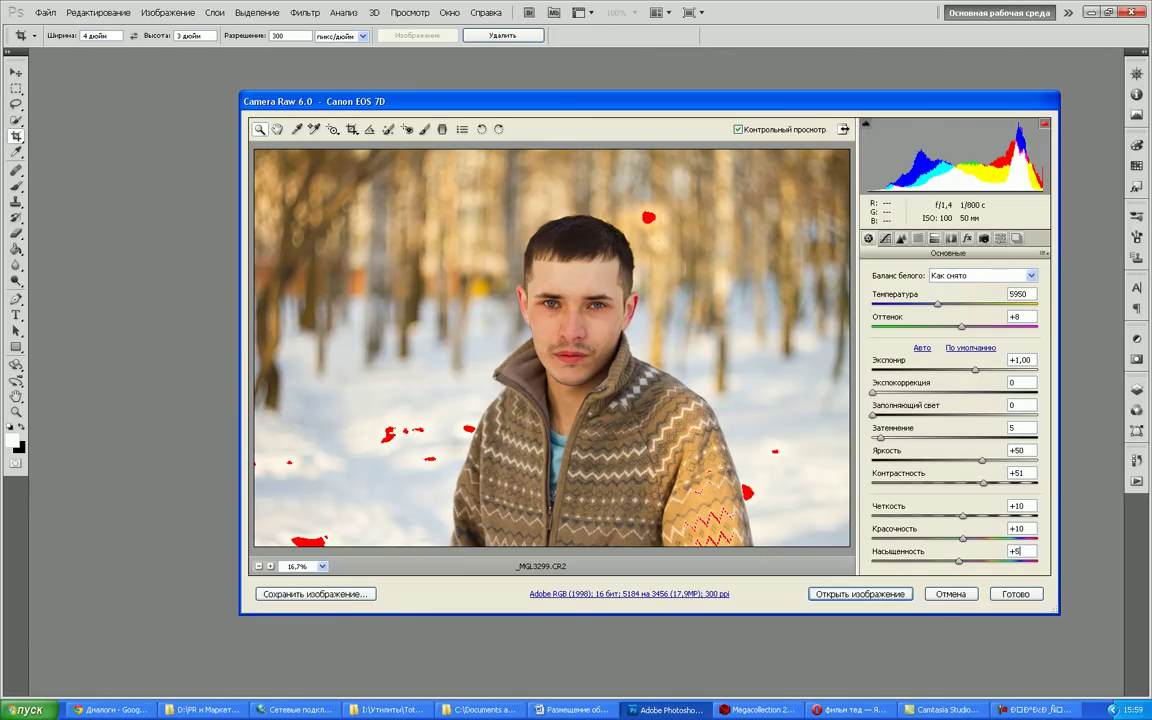
double_click(1018, 506)
type("+5")
key("Tab")
type("+5")
Reduce the contrast to +43 and set the fill light to 20
left_click_drag(983, 483, 974, 483)
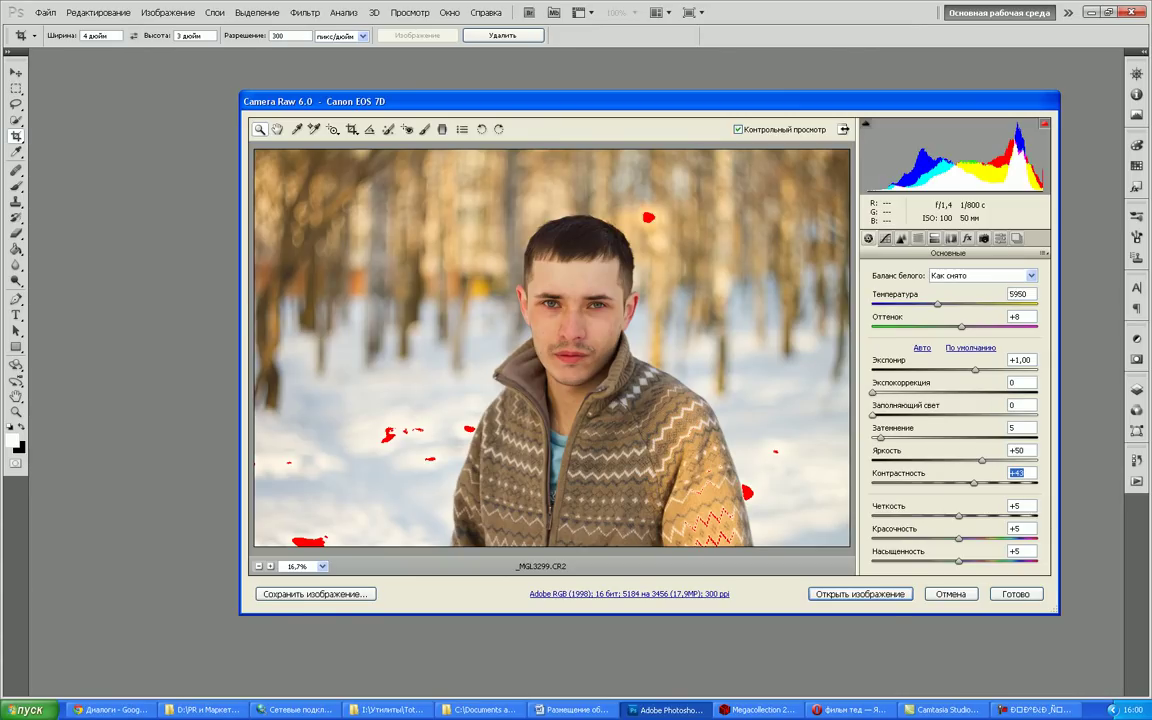
left_click_drag(872, 415, 897, 415)
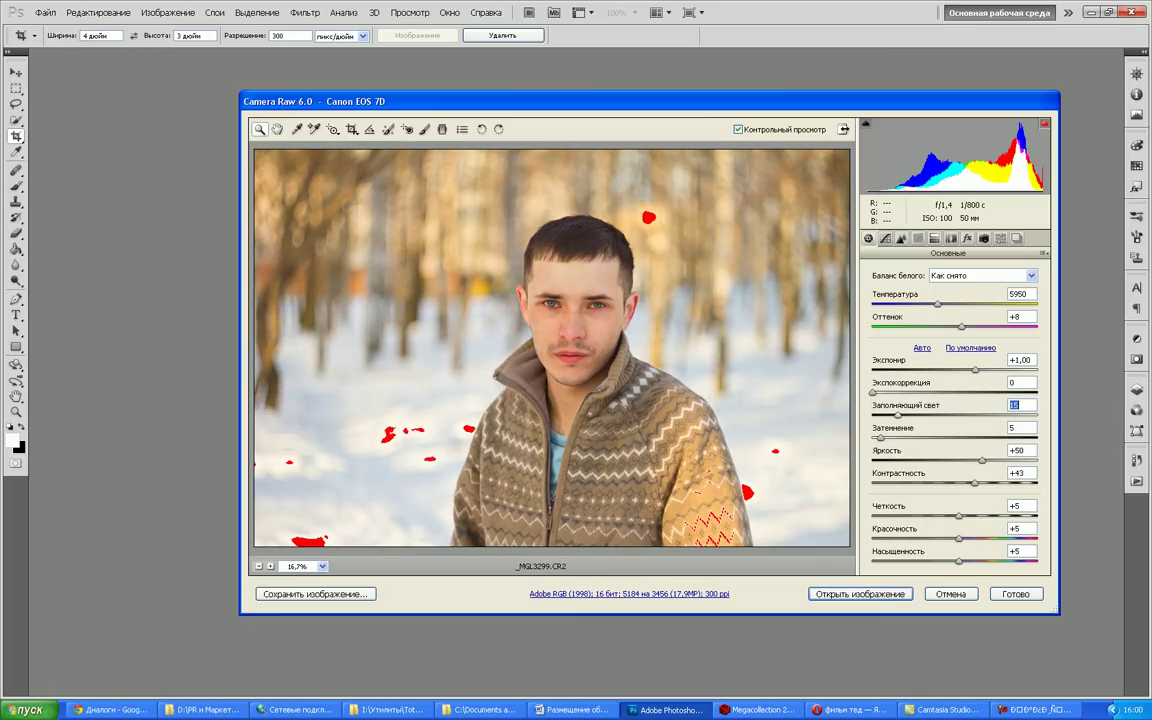
left_click_drag(897, 415, 908, 415)
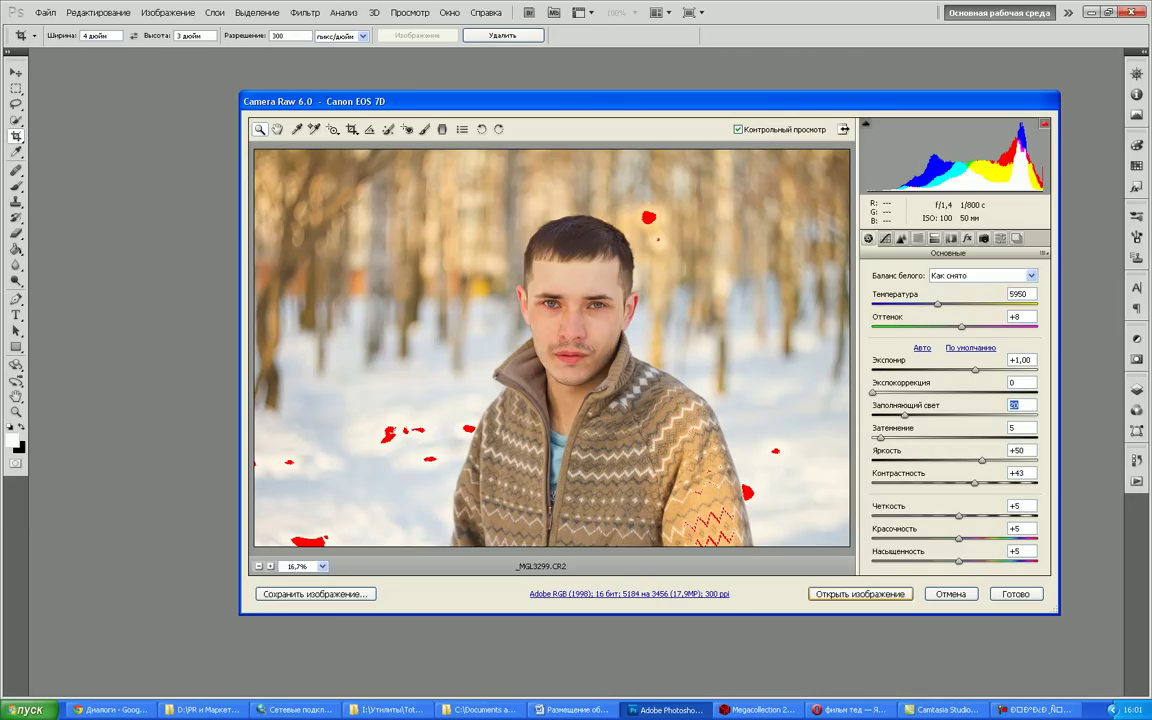
Open the developed photo for editing with its embedded Adobe RGB (1998) profile and maximize its document window
key("Return")
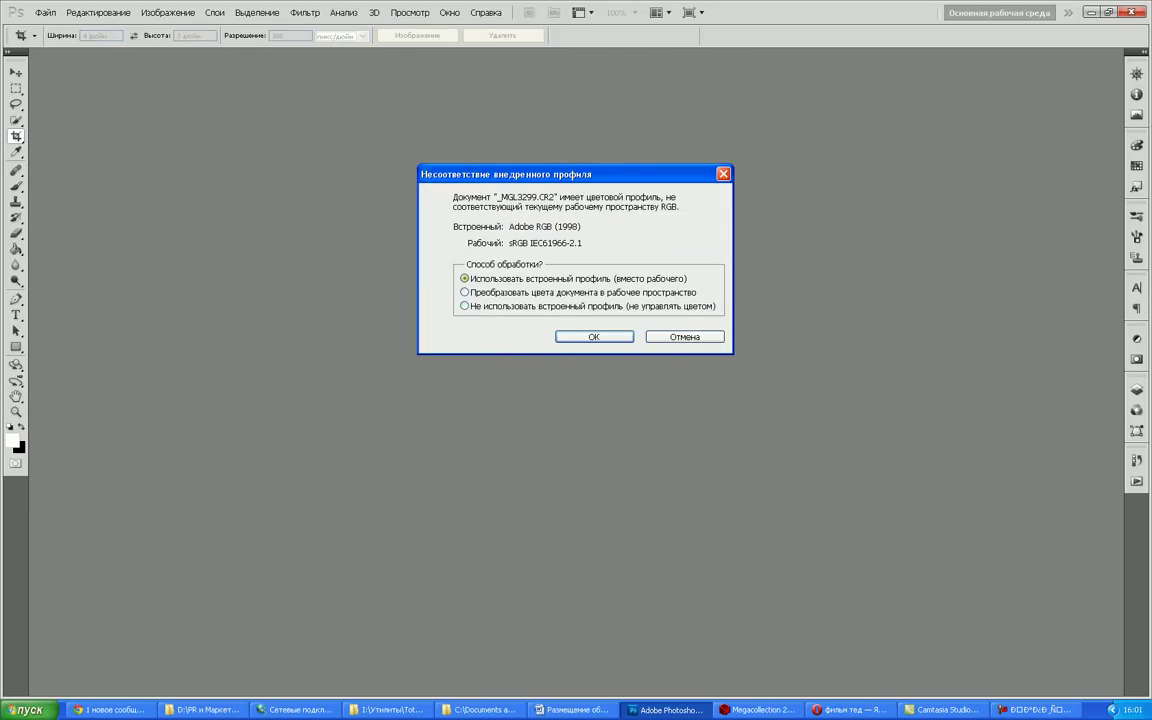
key("Return")
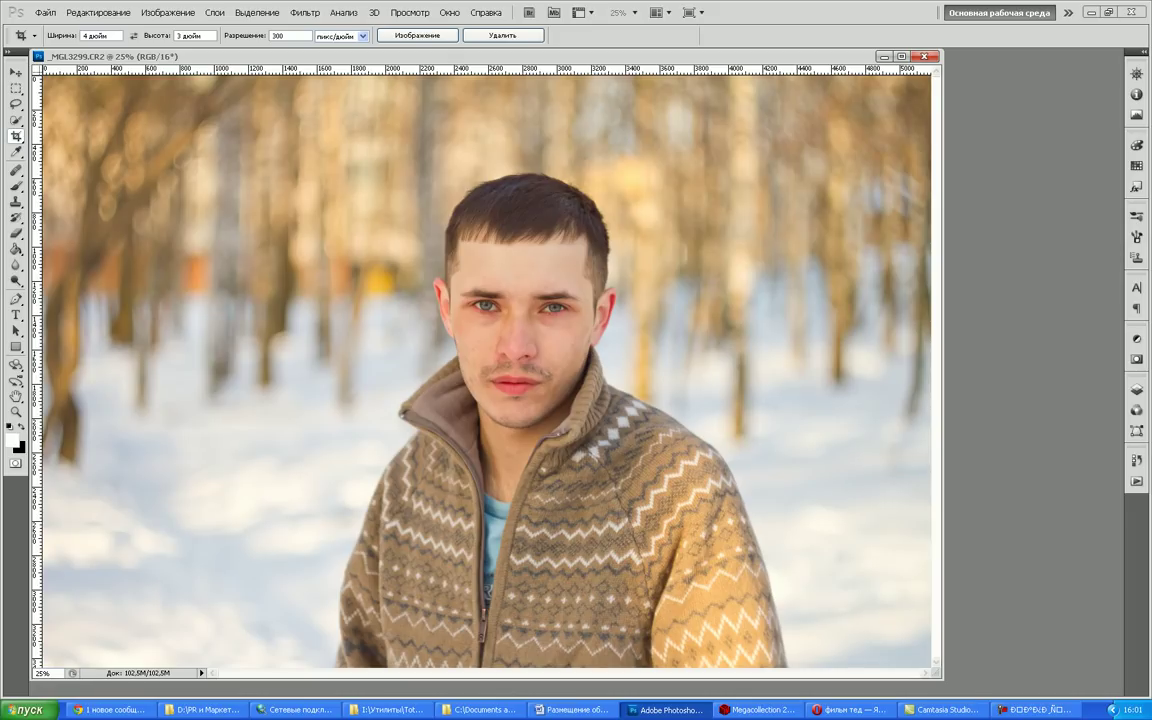
left_click(901, 56)
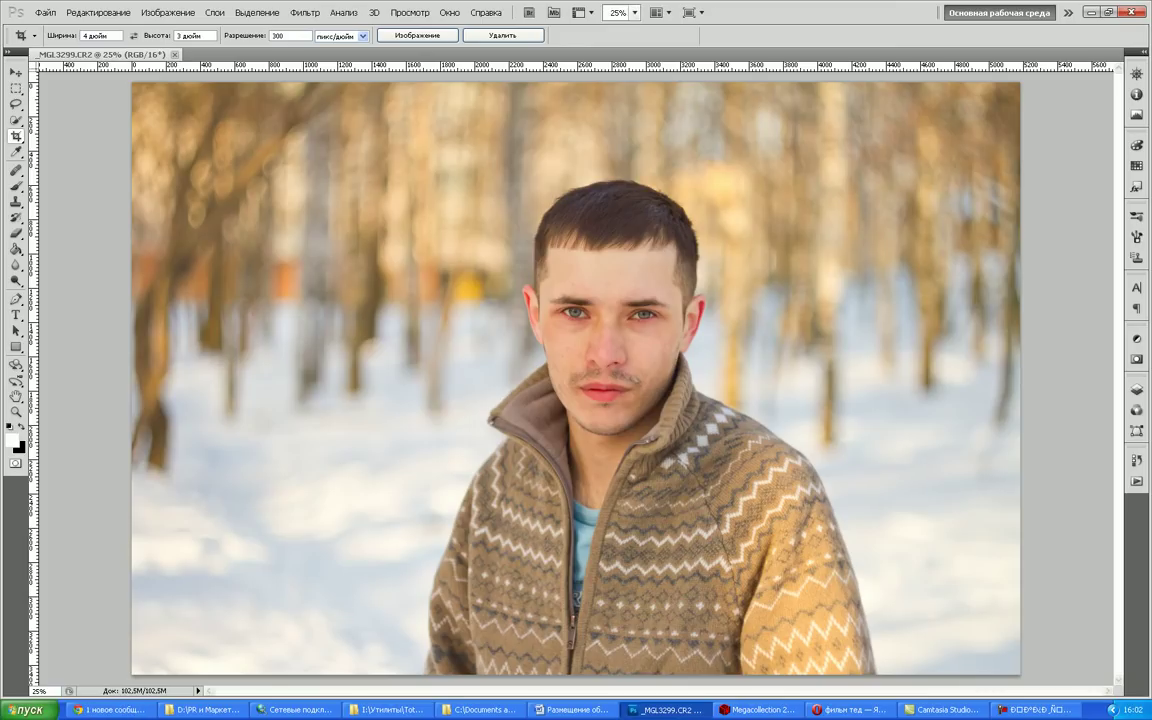
Remove the spots and moles on the forehead, between the eyebrows and on the cheeks with the Healing Brush at 100% zoom
left_click(634, 12)
left_click(622, 41)
left_click(624, 53)
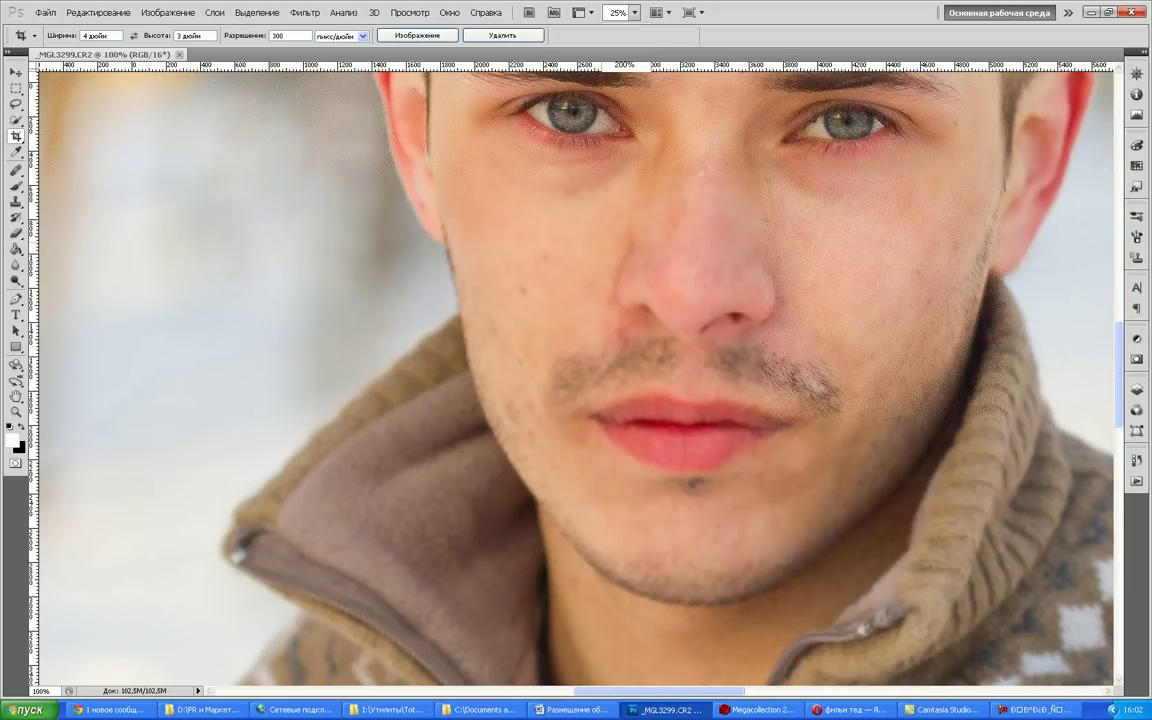
scroll(576, 378, "up", 1)
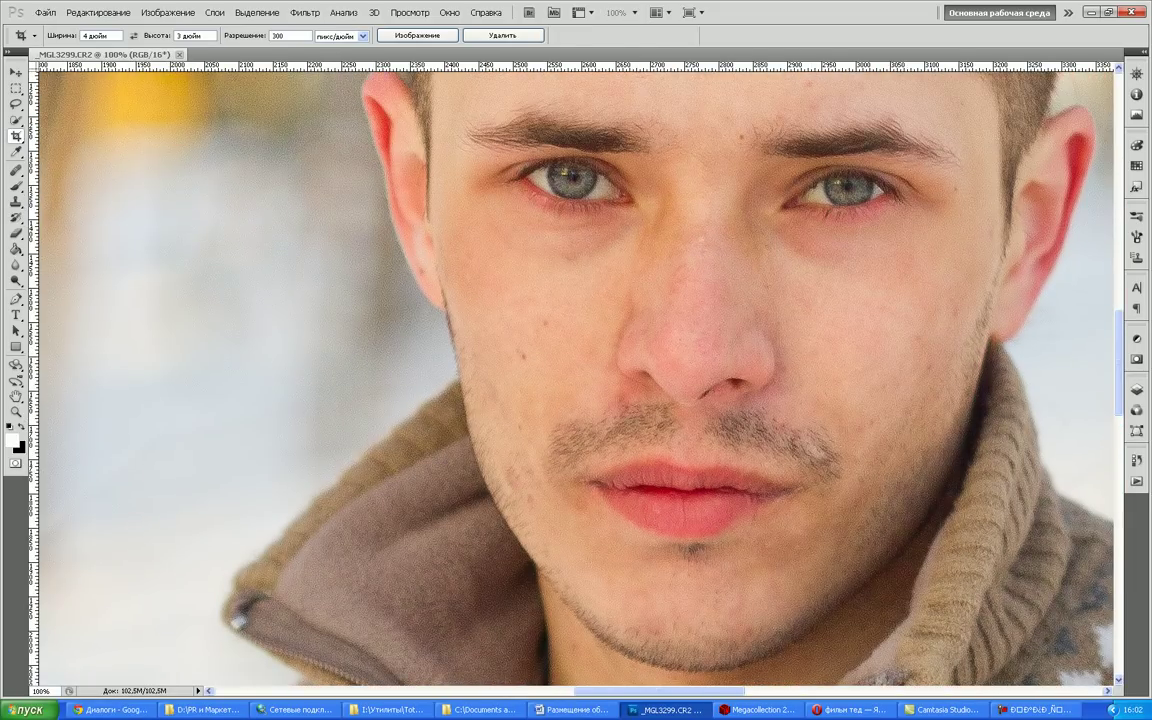
left_click_drag(1118, 362, 1118, 331)
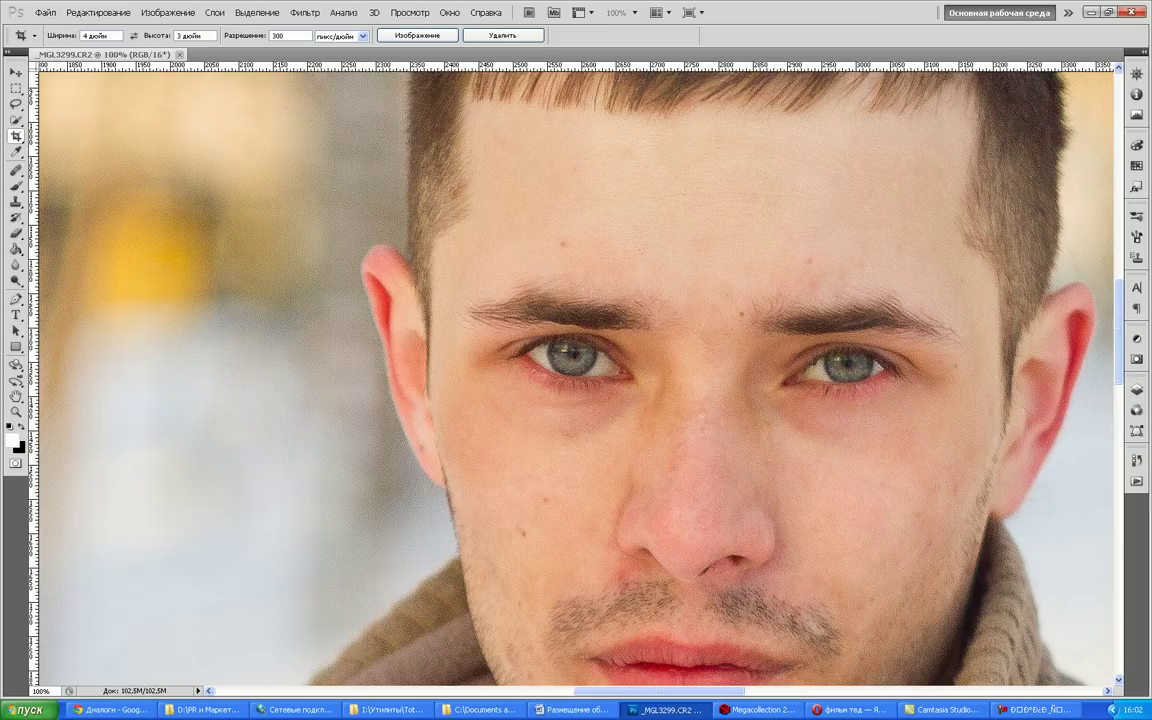
key("j")
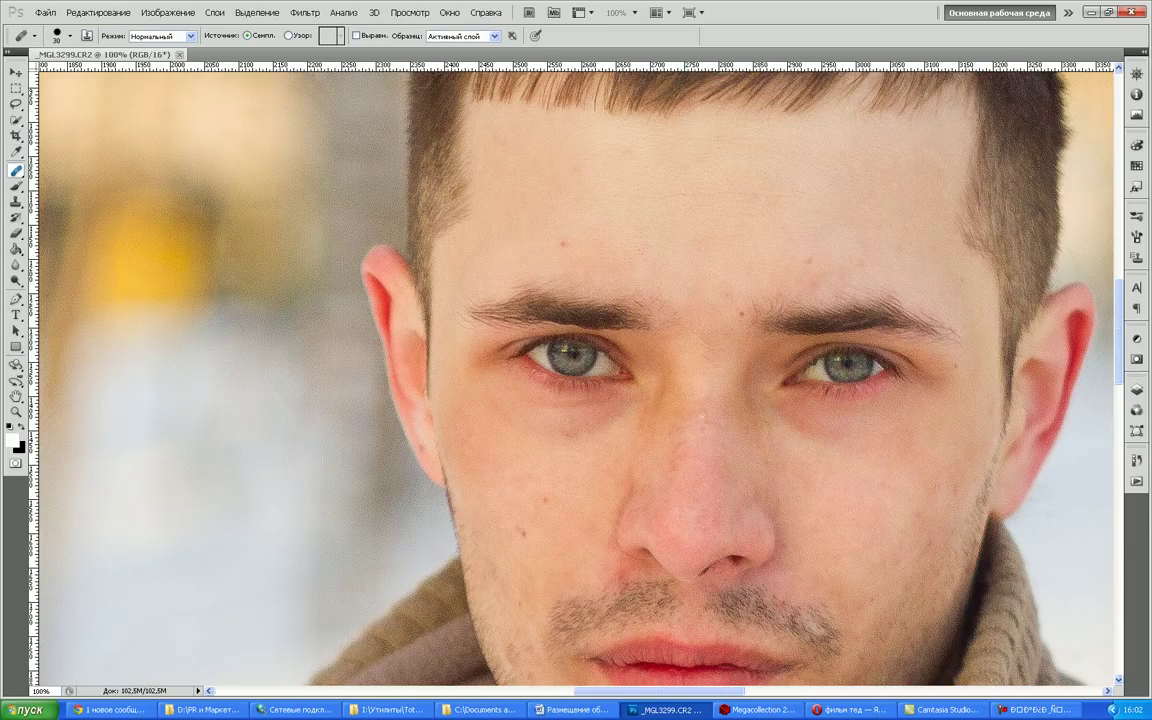
left_click(16, 171)
key("Escape")
left_click(564, 243)
left_click(741, 316)
left_click_drag(765, 450, 770, 472)
scroll(693, 418, "down", 1)
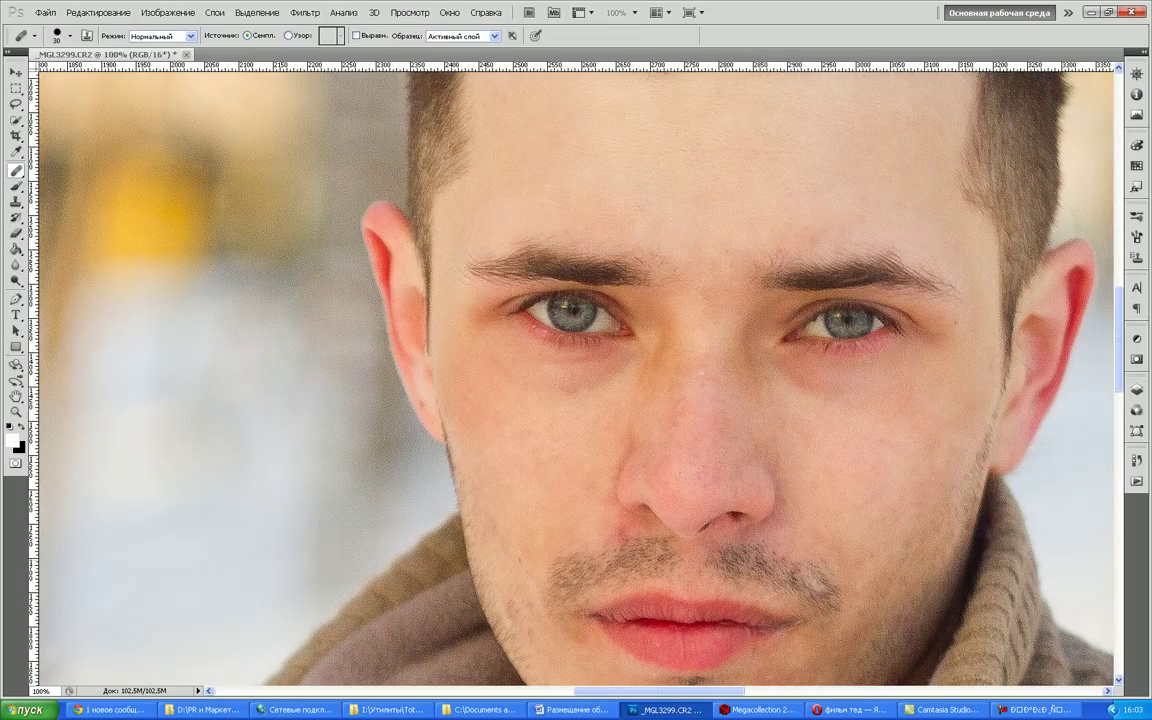
left_click(574, 382)
Heal the small light spots beside the outer eye corner and on the bridge of the nose
scroll(603, 293, "up", 1)
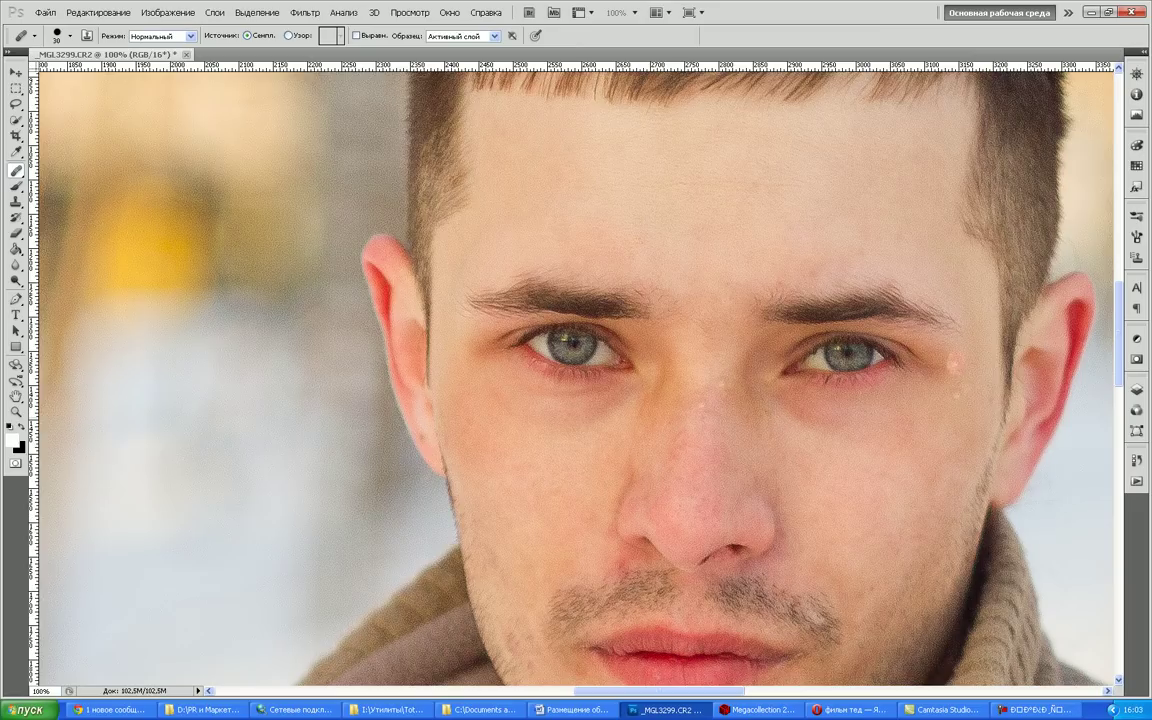
scroll(833, 430, "down", 2)
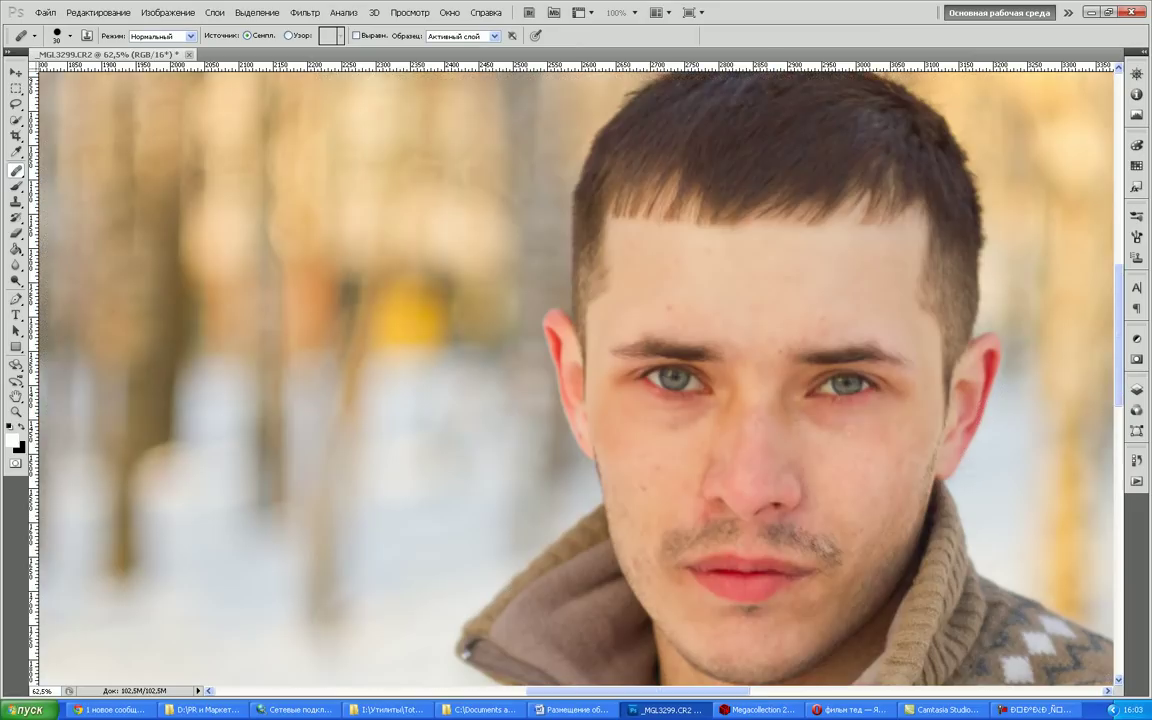
scroll(842, 436, "down", 2)
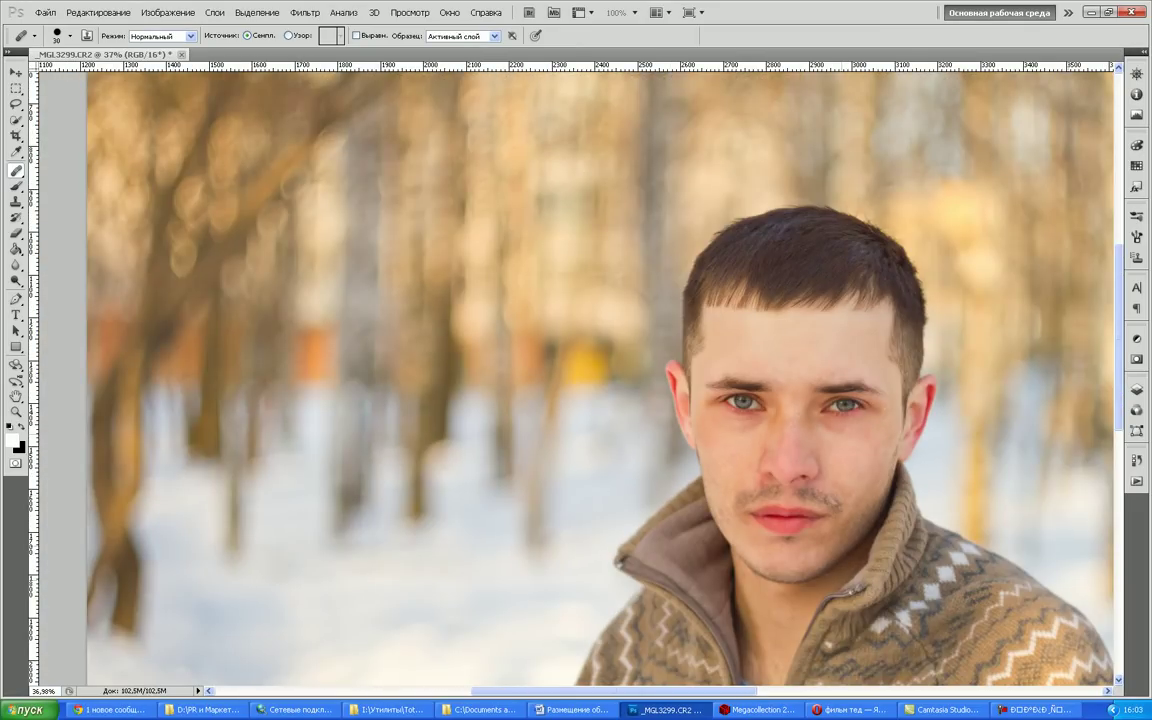
scroll(980, 498, "up", 2)
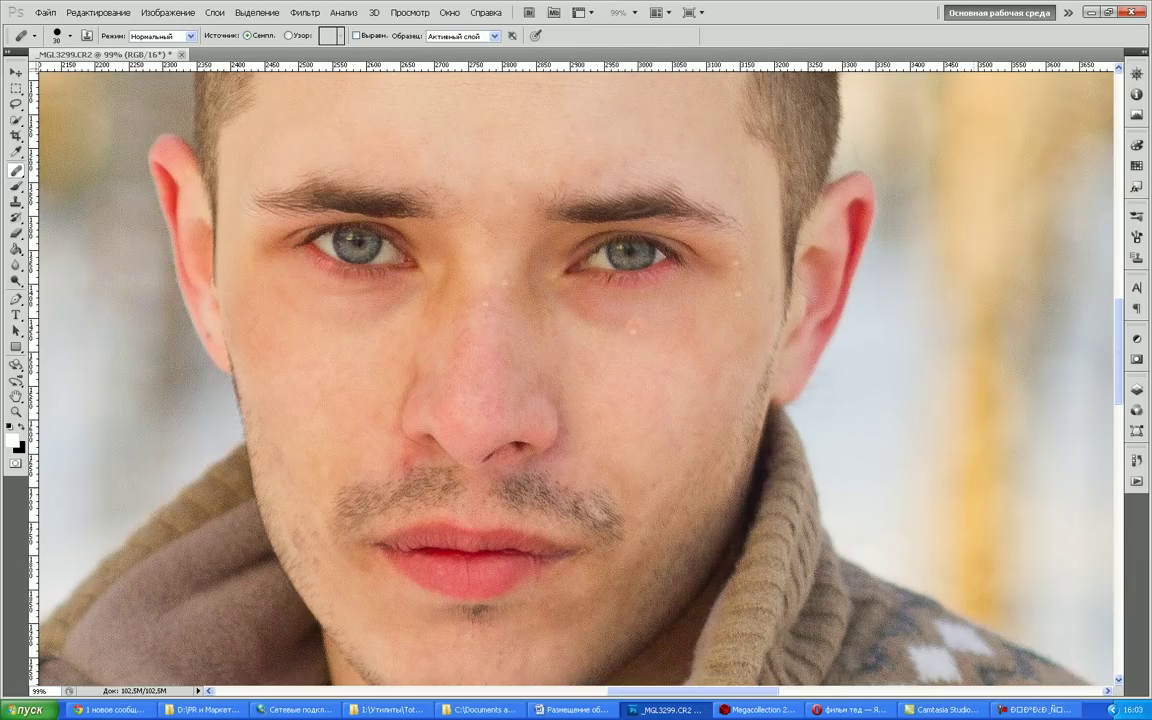
scroll(473, 361, "down", 2)
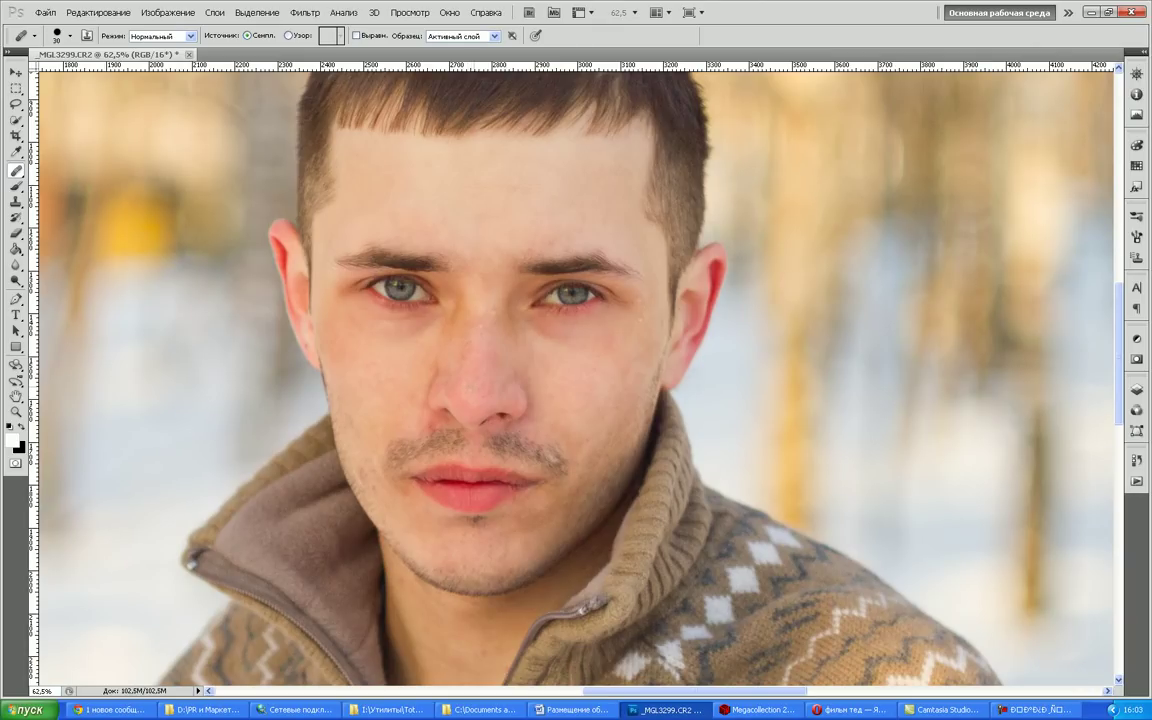
scroll(570, 370, "up", 3)
scroll(570, 370, "up", 1)
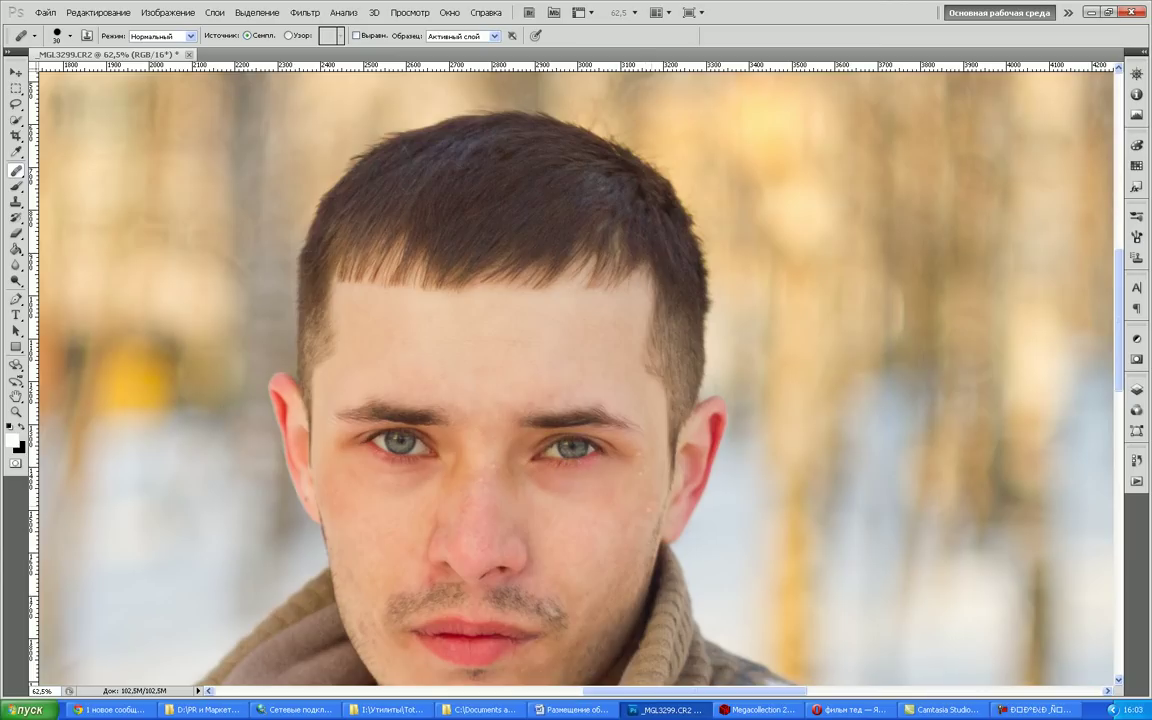
scroll(646, 506, "up", 2)
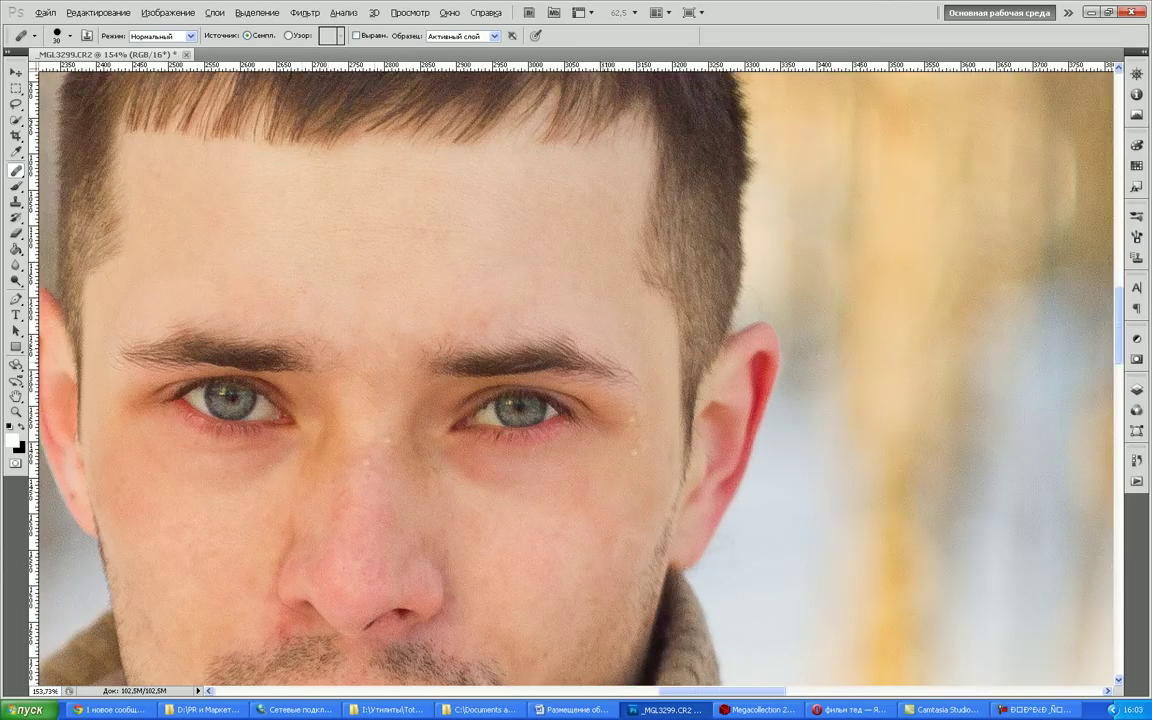
scroll(650, 490, "up", 1)
left_click(627, 386)
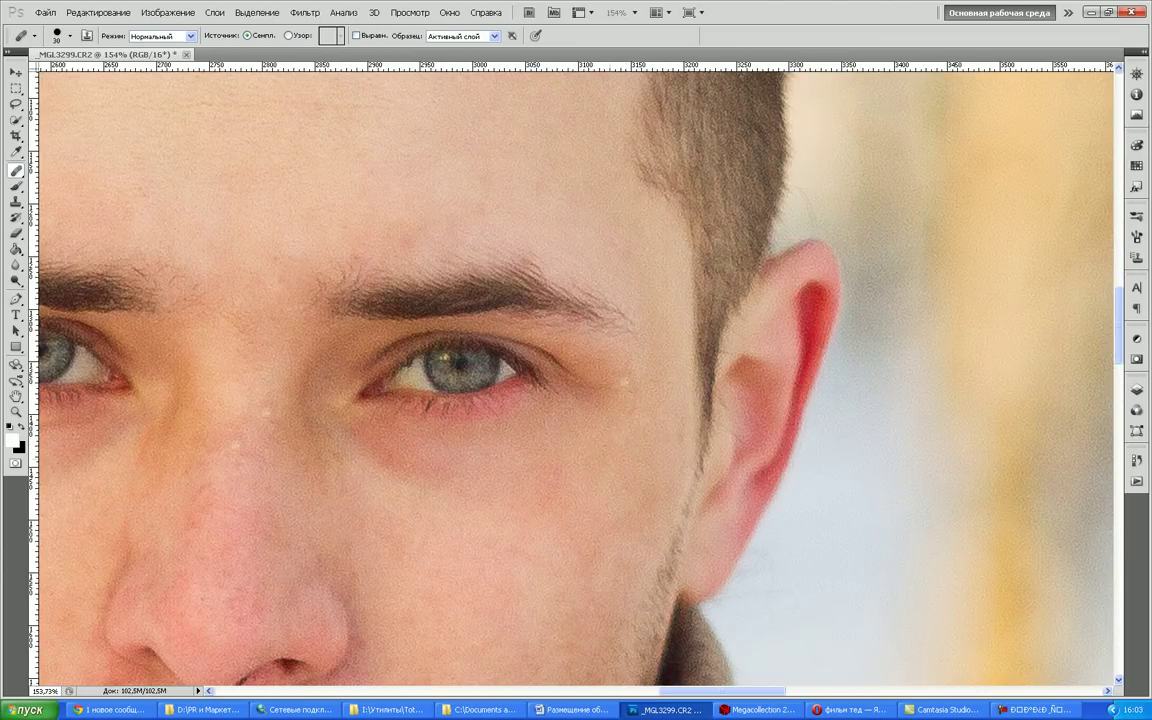
left_click(625, 384)
left_click(236, 444)
Fit the whole photo in view and duplicate the background layer
key("ctrl+0")
scroll(426, 513, "down", 2)
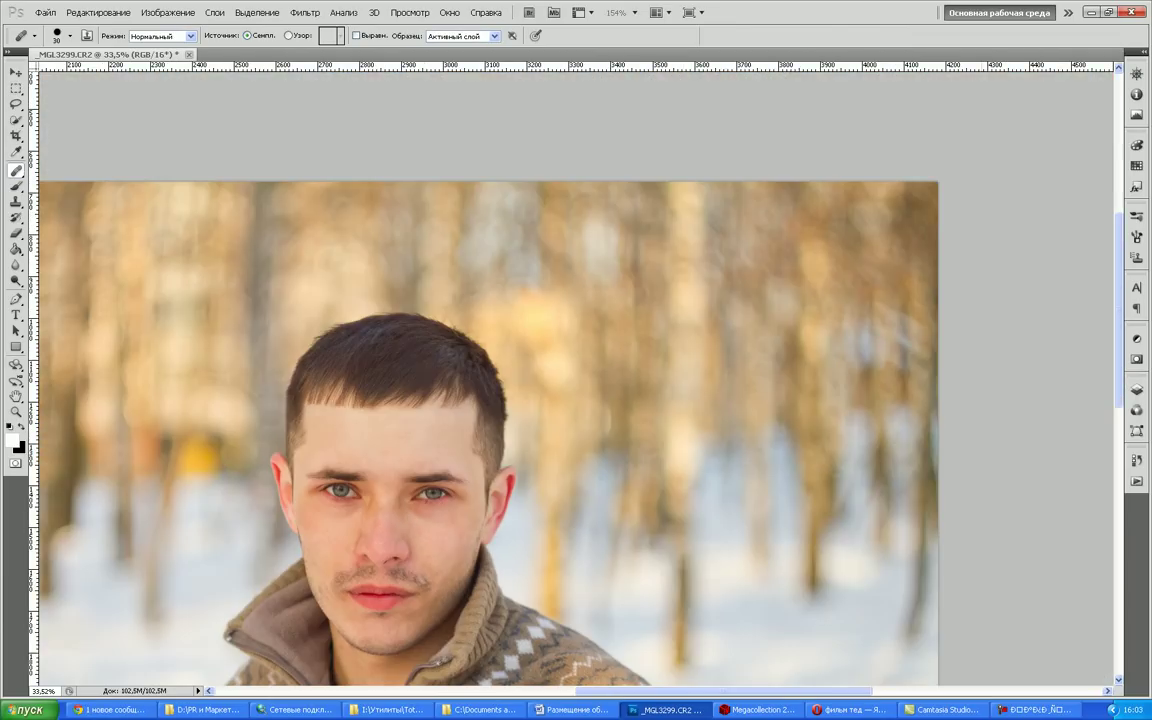
scroll(426, 513, "down", 2)
key("ctrl+plus")
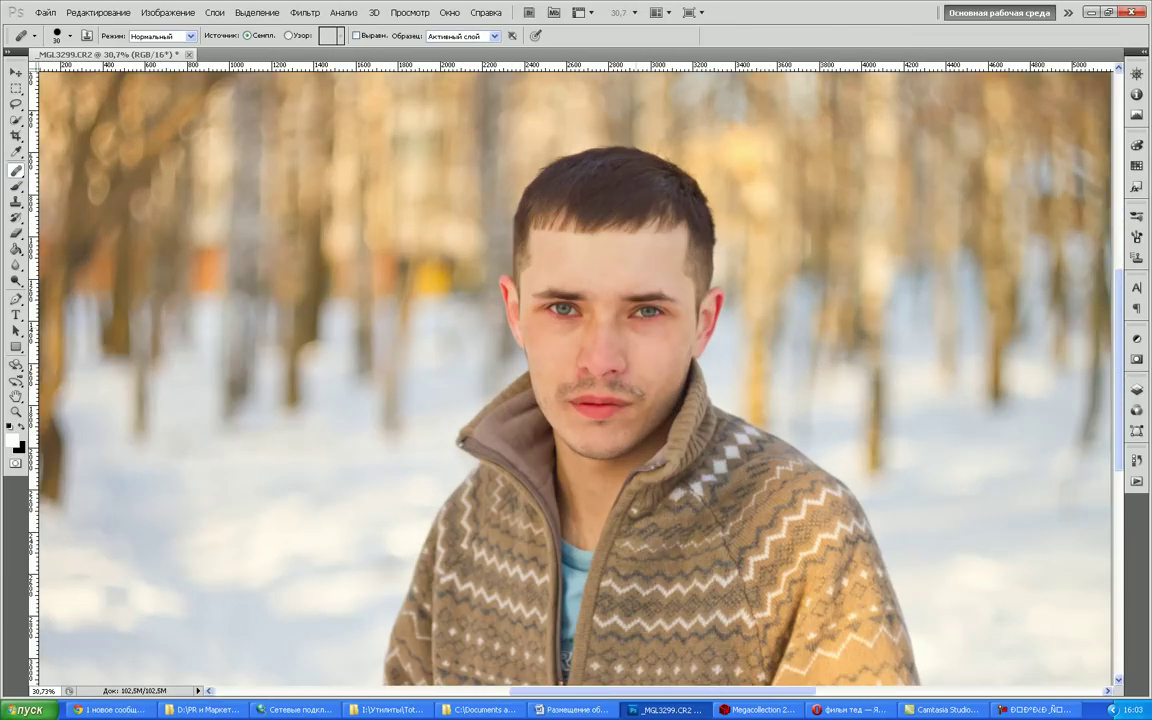
key("ctrl+0")
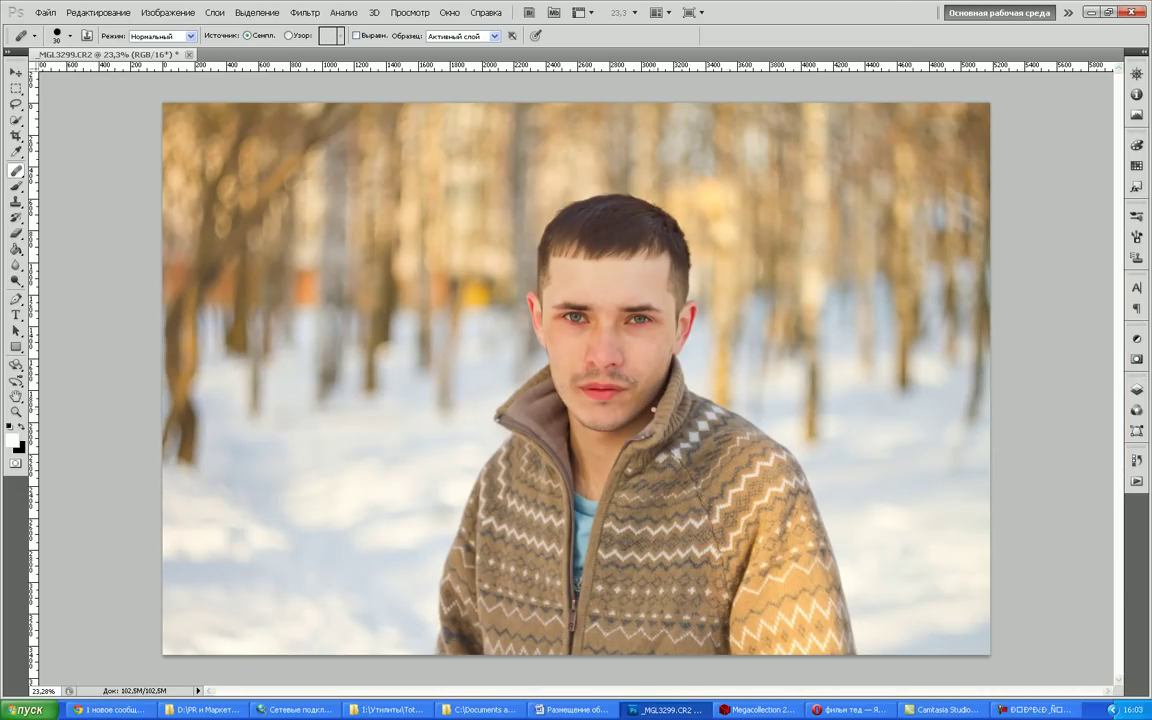
key("F7")
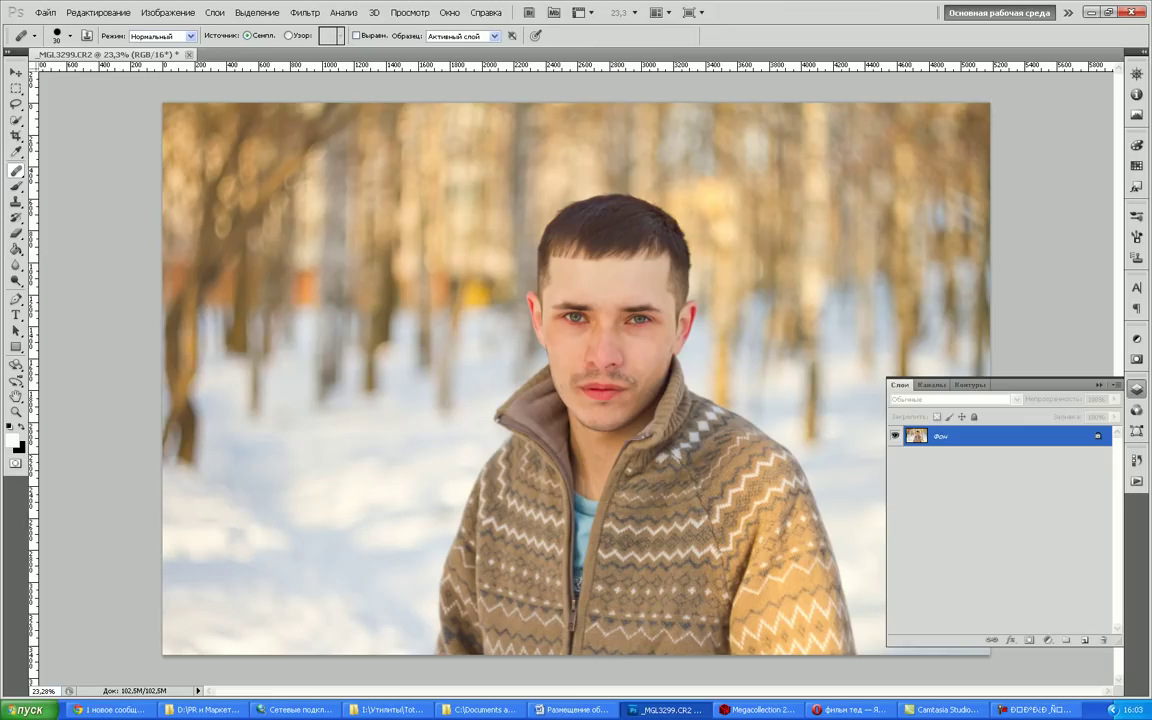
key("ctrl+j")
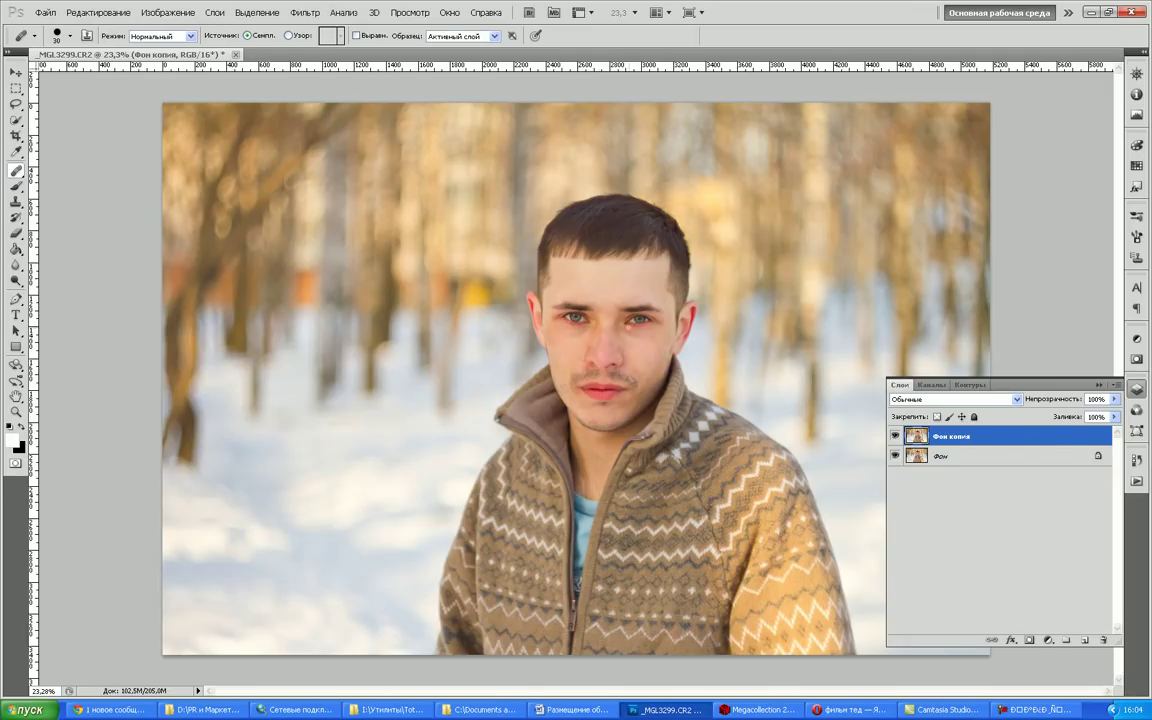
Heal the bag and lines under the man's right eye on the Фон копия layer with the Healing Brush
scroll(666, 307, "up", 5)
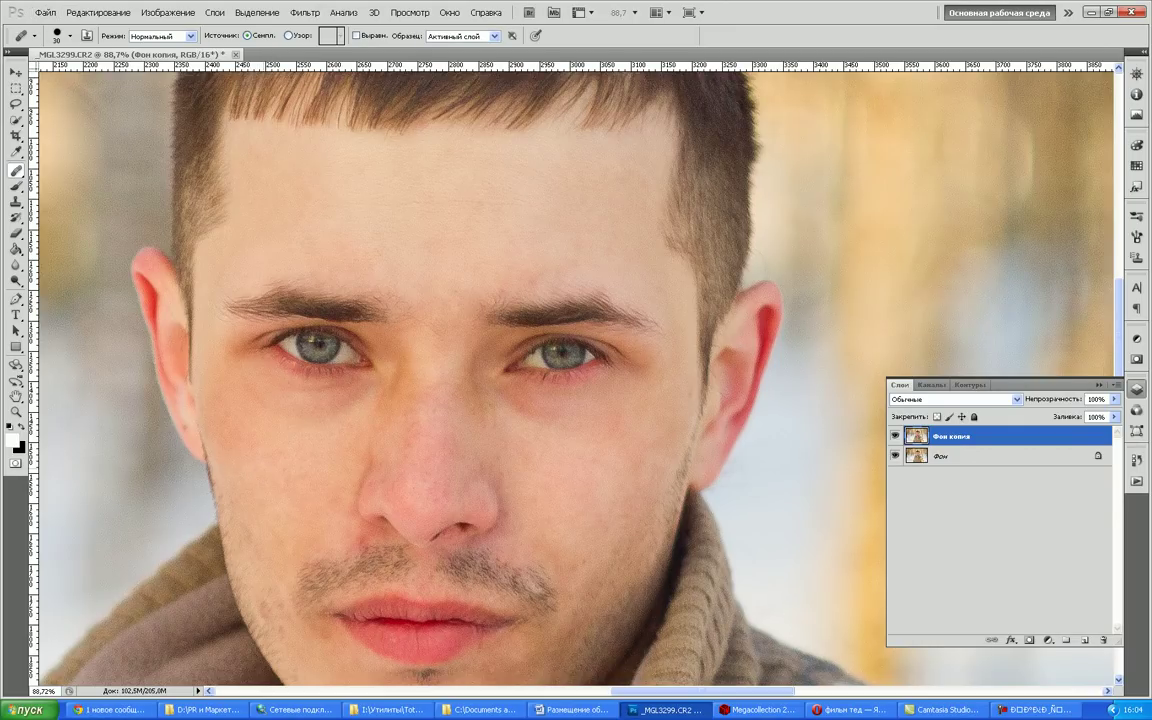
mouse_move(258, 390)
left_mouse_down()
mouse_move(279, 382)
mouse_move(340, 405)
left_mouse_up()
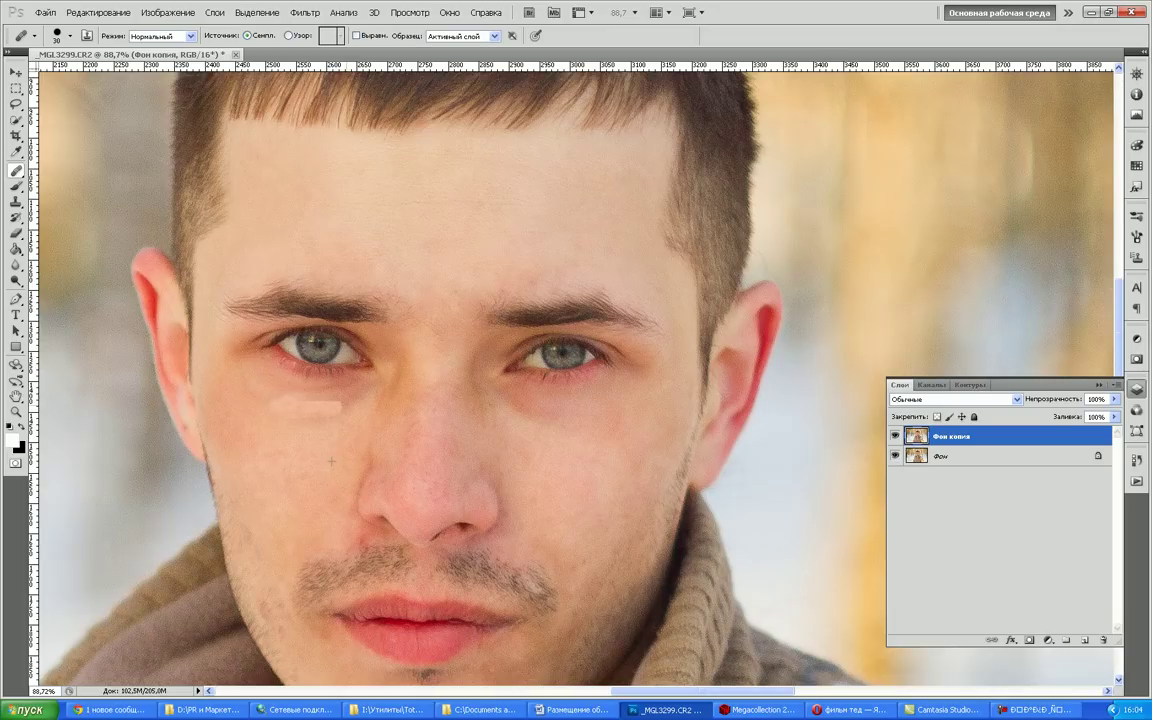
left_click(309, 408)
left_click(318, 394)
left_click(322, 409)
left_click(343, 404)
Heal the skin under the man's left eye with short Healing Brush strokes
mouse_move(494, 397)
left_mouse_down()
mouse_move(526, 414)
mouse_move(571, 413)
left_mouse_up()
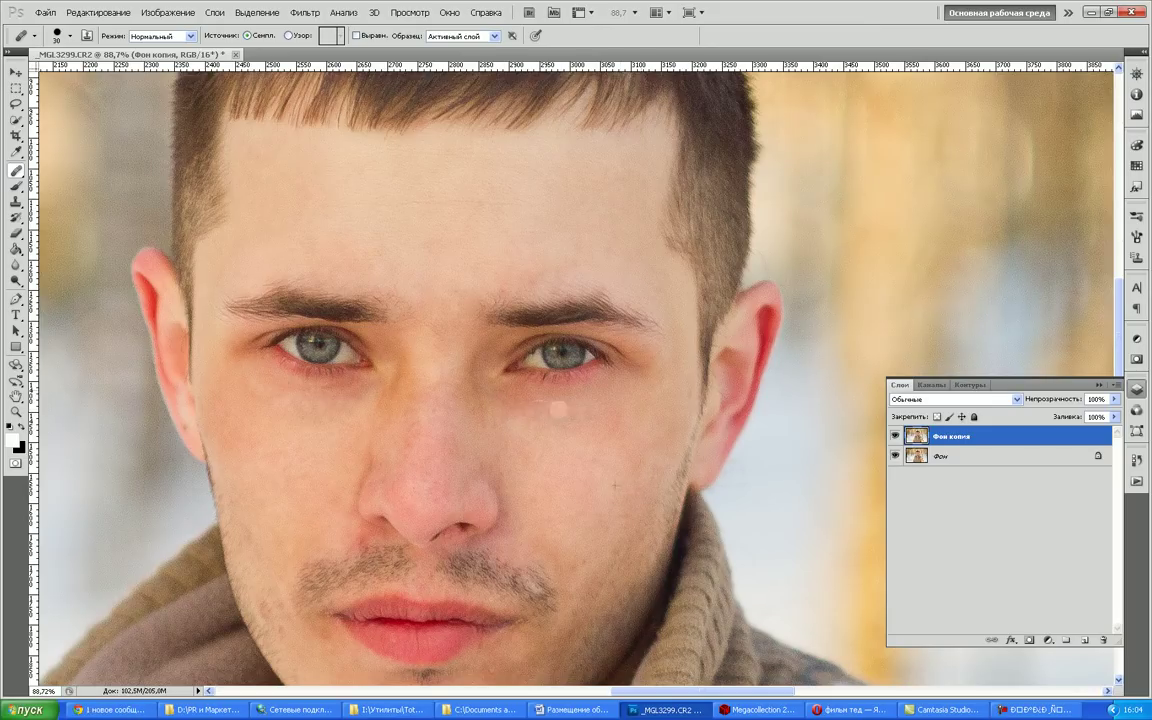
left_click_drag(562, 408, 581, 408)
left_click(595, 406)
left_click_drag(596, 406, 554, 409)
Start the Calculations (Вычисления) command and set the layer of both sources to Фон, using their red channels
scroll(480, 370, "down", 2)
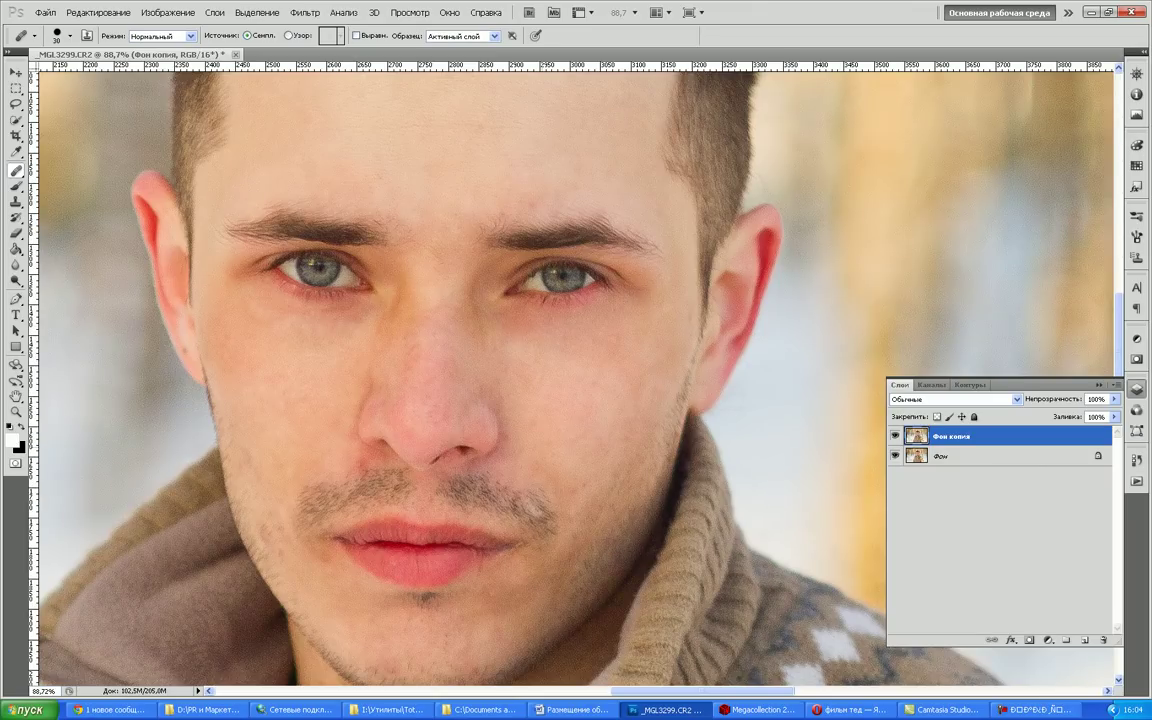
scroll(544, 451, "down", 3)
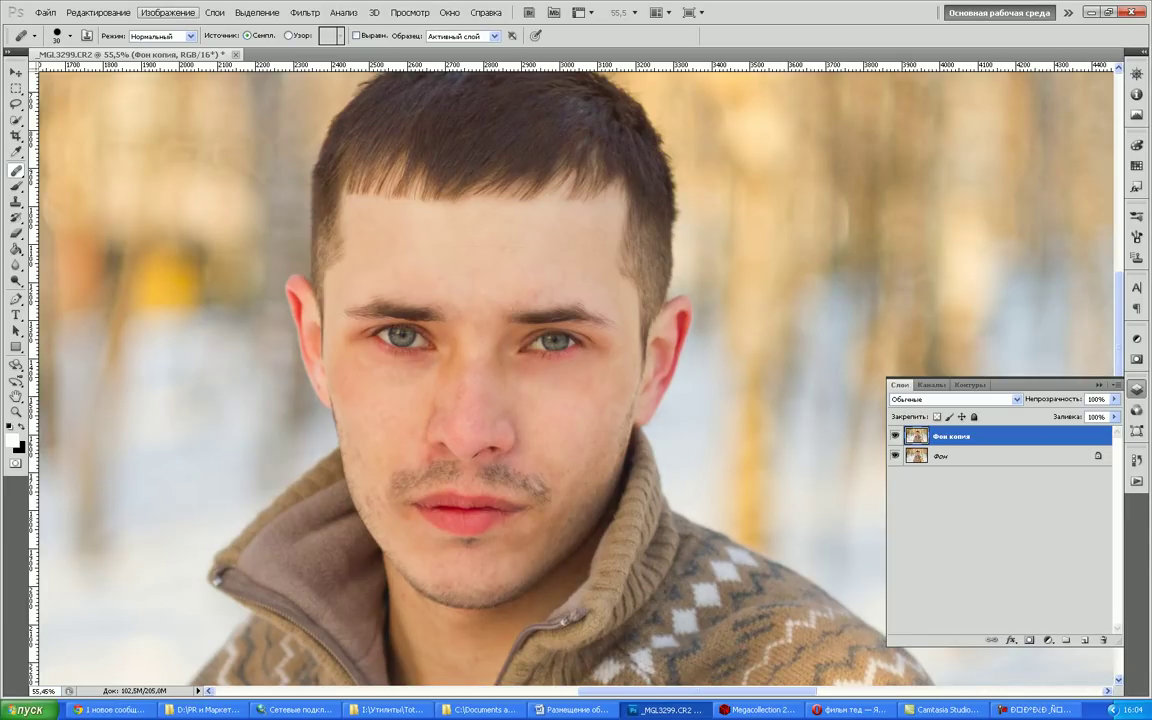
left_click(167, 12)
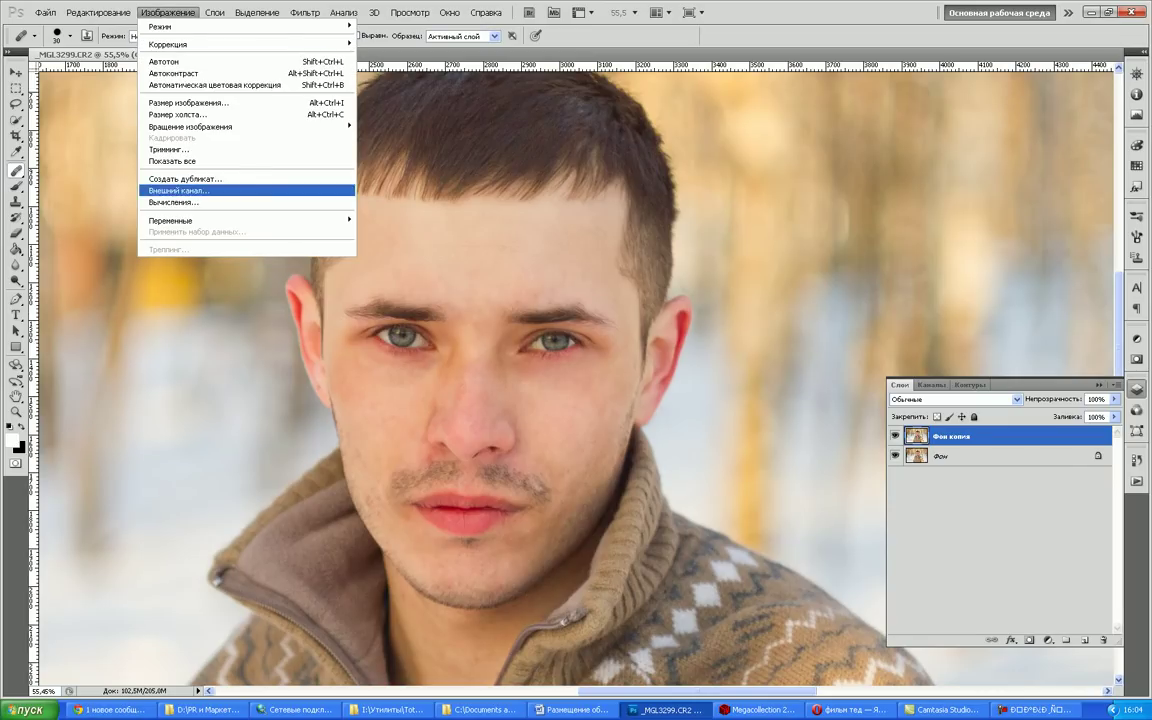
left_click(175, 202)
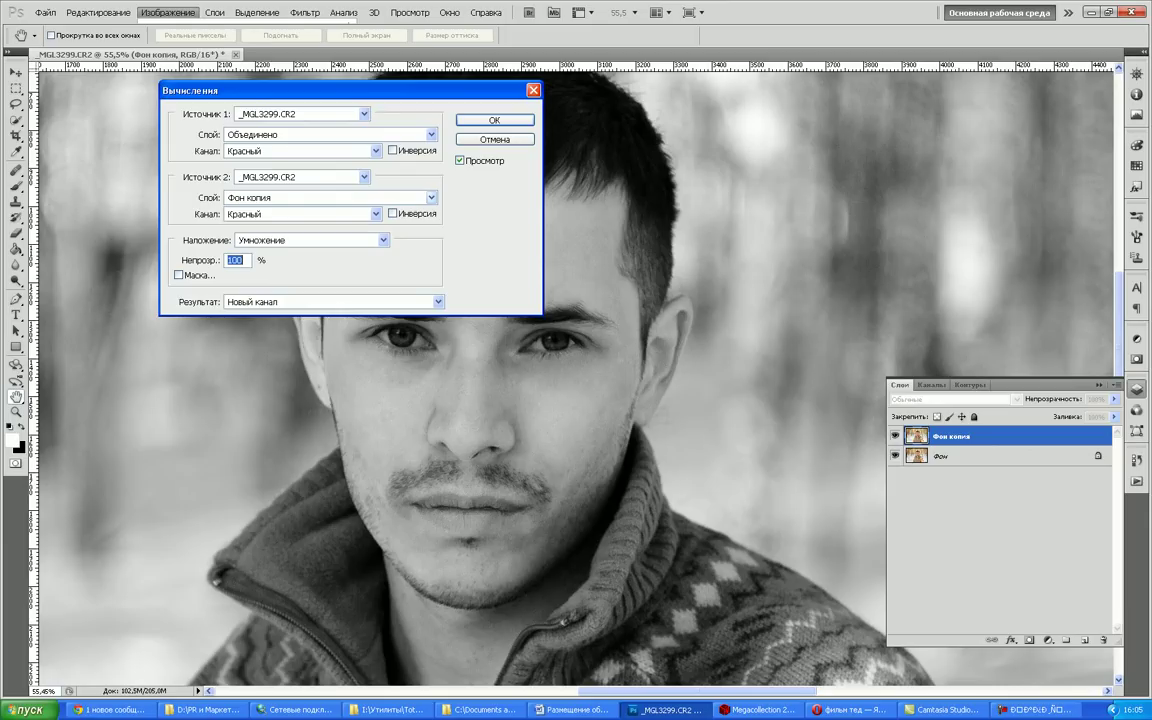
left_click(330, 134)
left_click(330, 181)
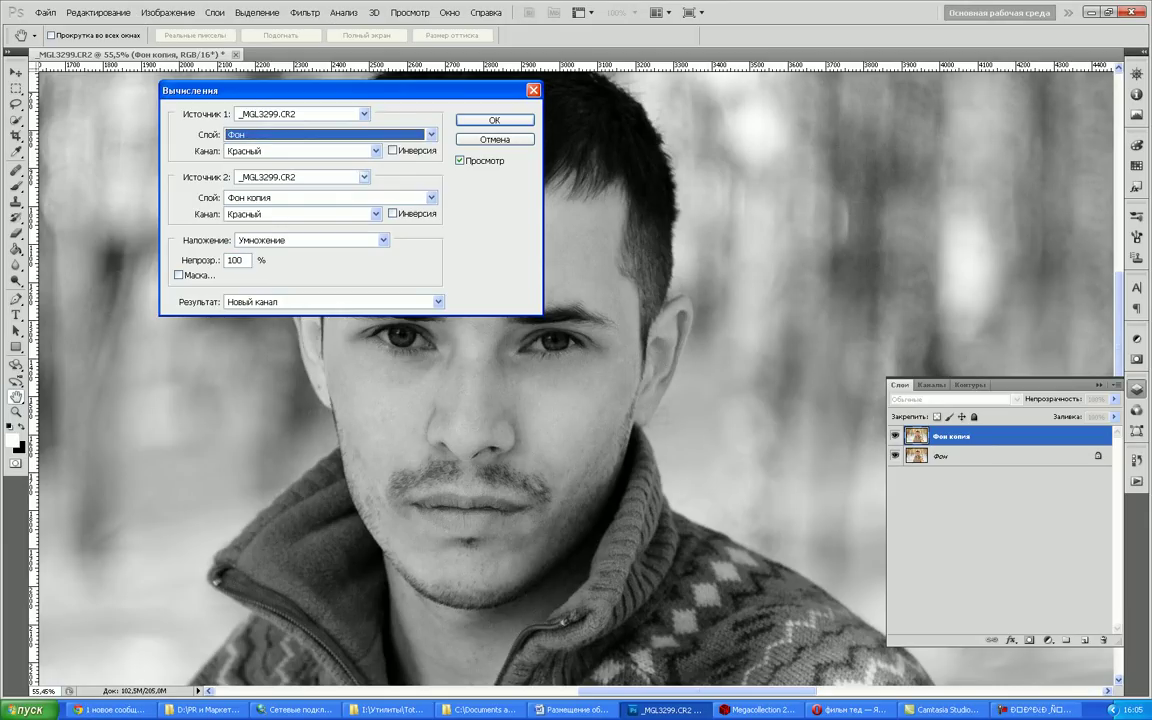
left_click(330, 197)
left_click(330, 244)
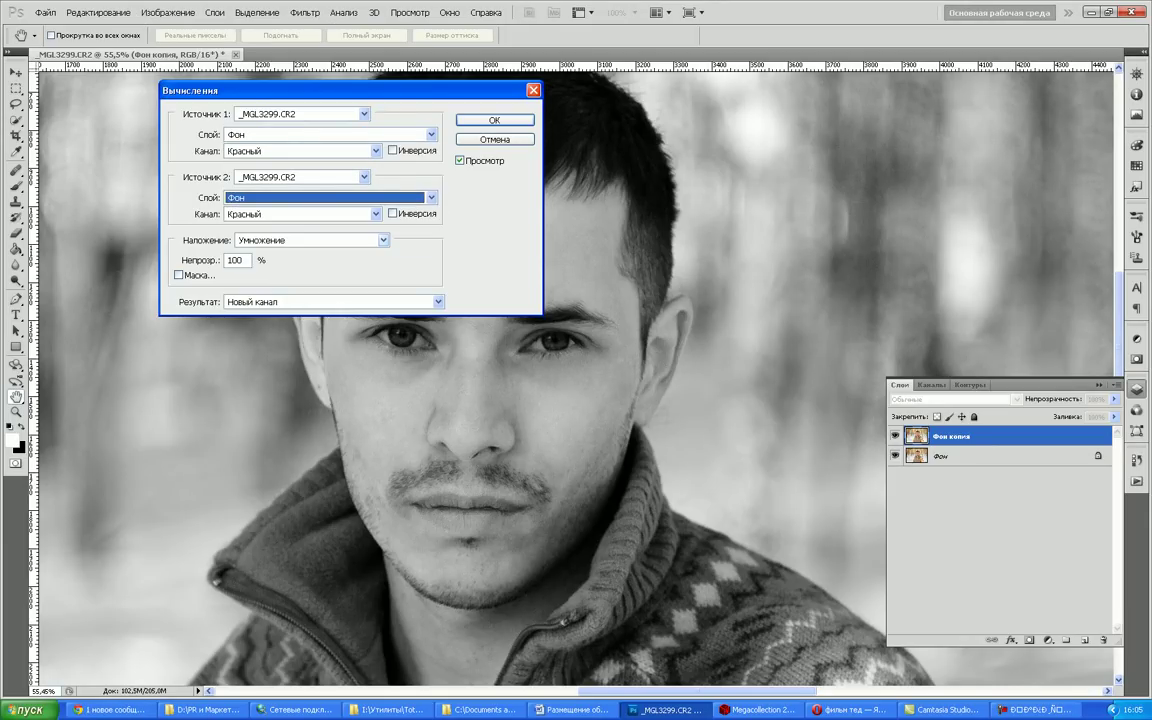
Set the calculation's blending to Normal (Обычные) at 100% opacity, output the result as a selection and apply it
left_click(310, 240)
scroll(283, 300, "up", 1)
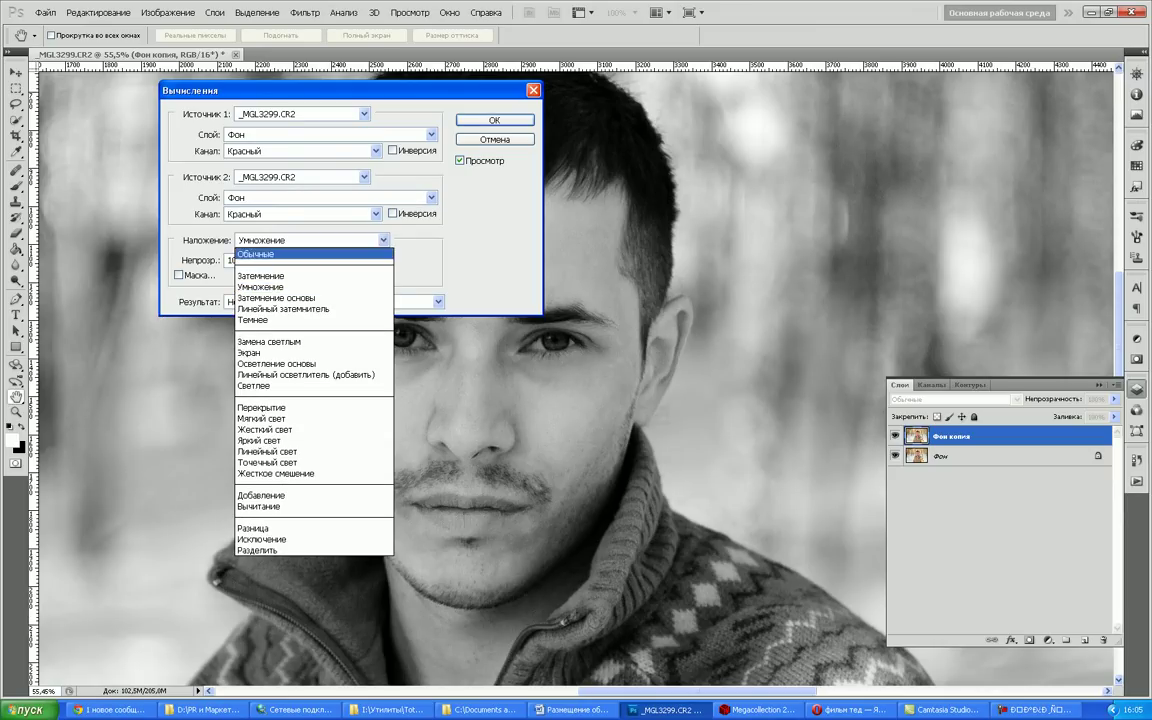
left_click(283, 254)
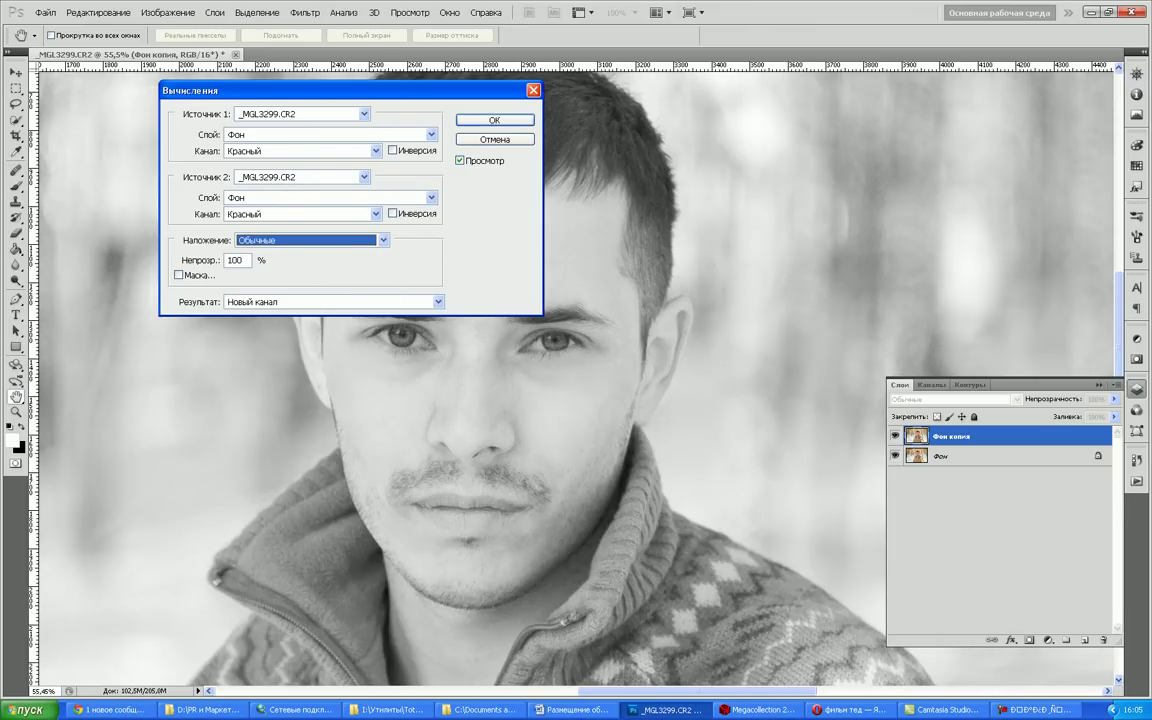
left_click(438, 302)
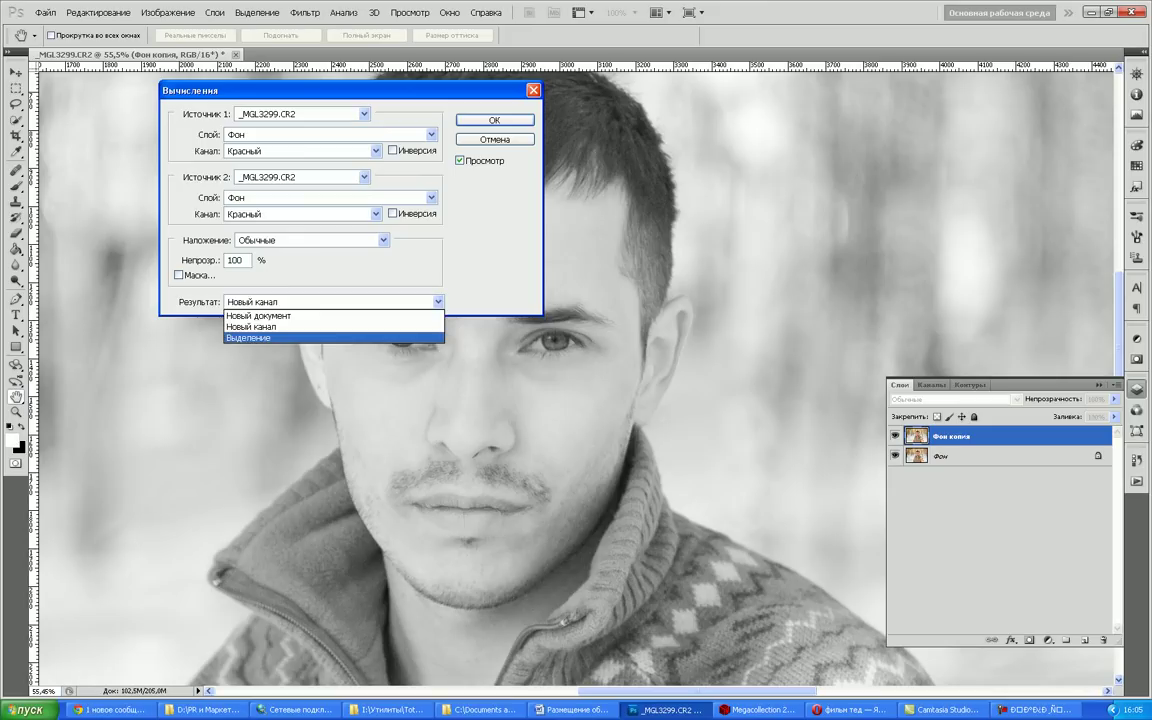
left_click(249, 337)
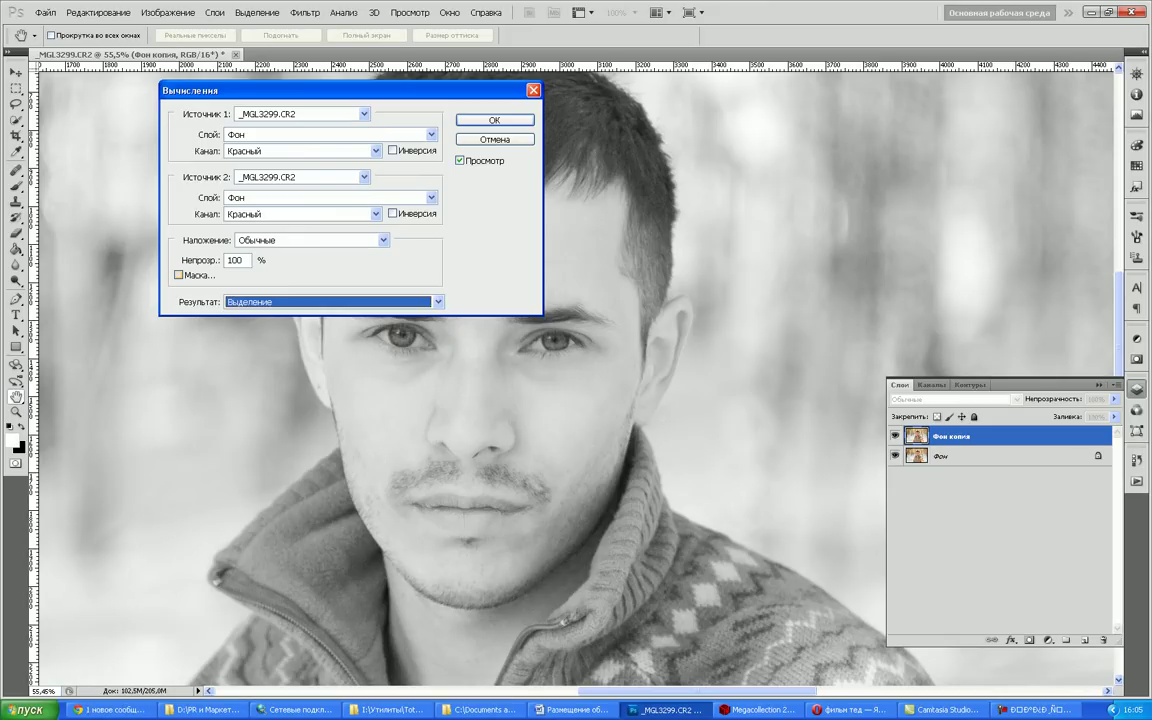
left_click(494, 120)
key("Return")
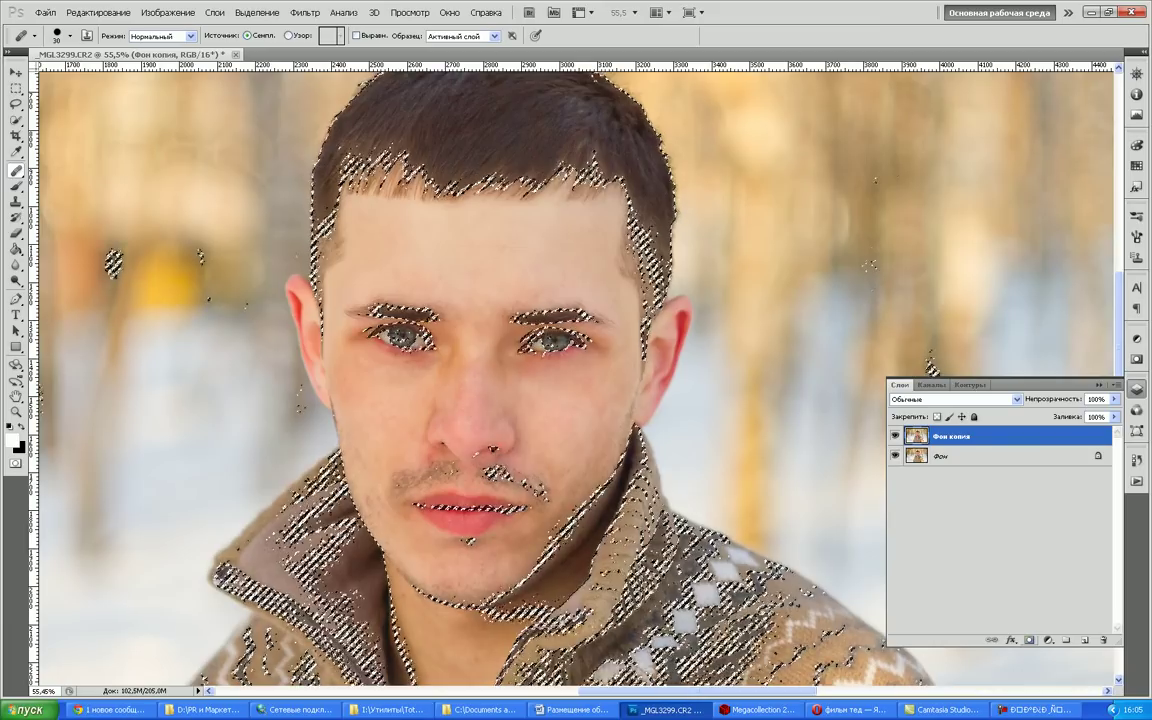
Add a layer mask to Фон копия from the selection and toggle the layer's visibility to compare before and after
left_click(1029, 639)
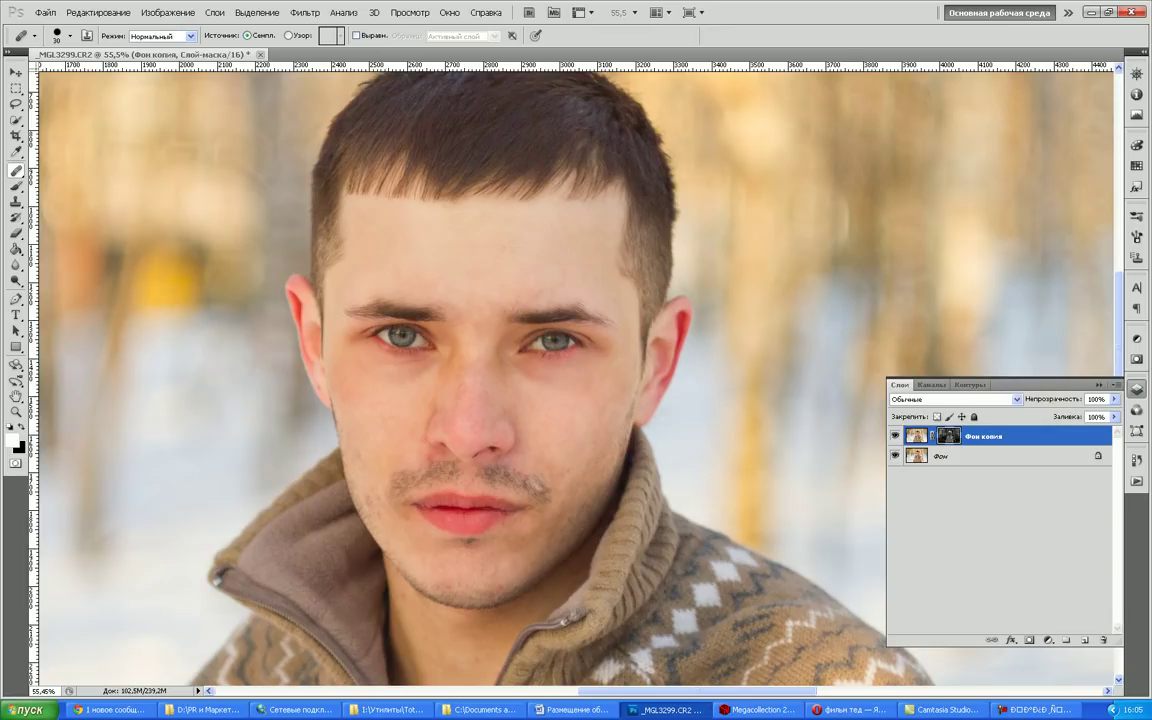
left_click(895, 436)
left_click(895, 436)
left_click(895, 436)
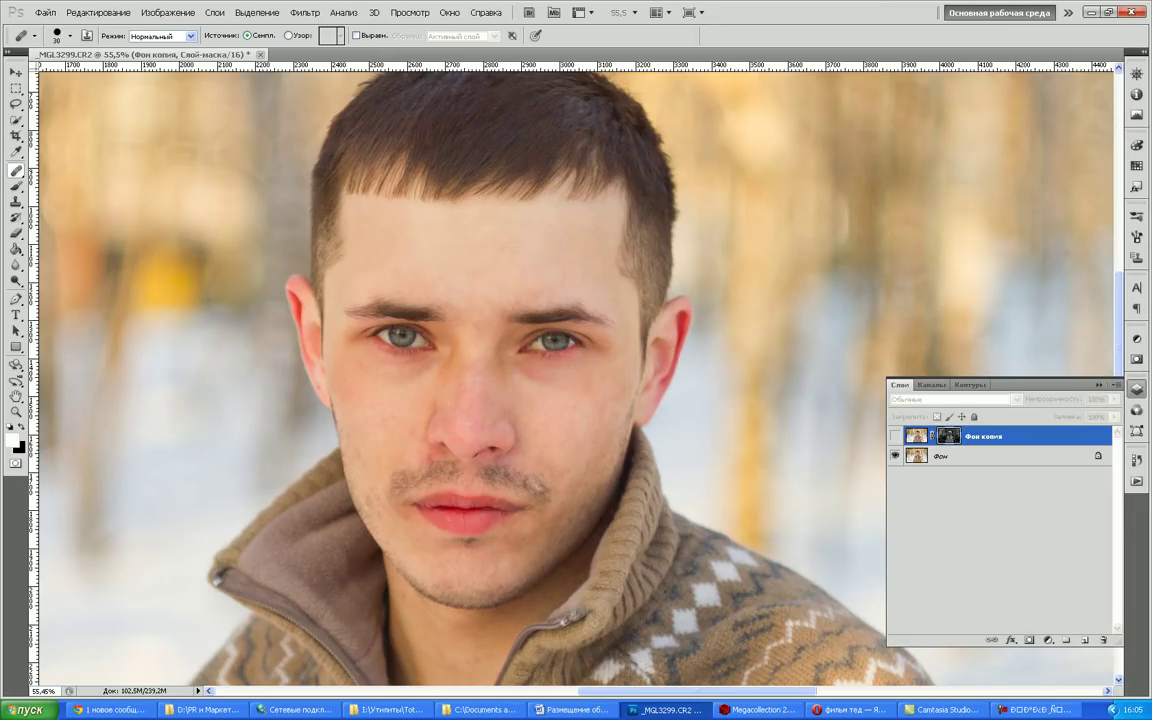
left_click(895, 436)
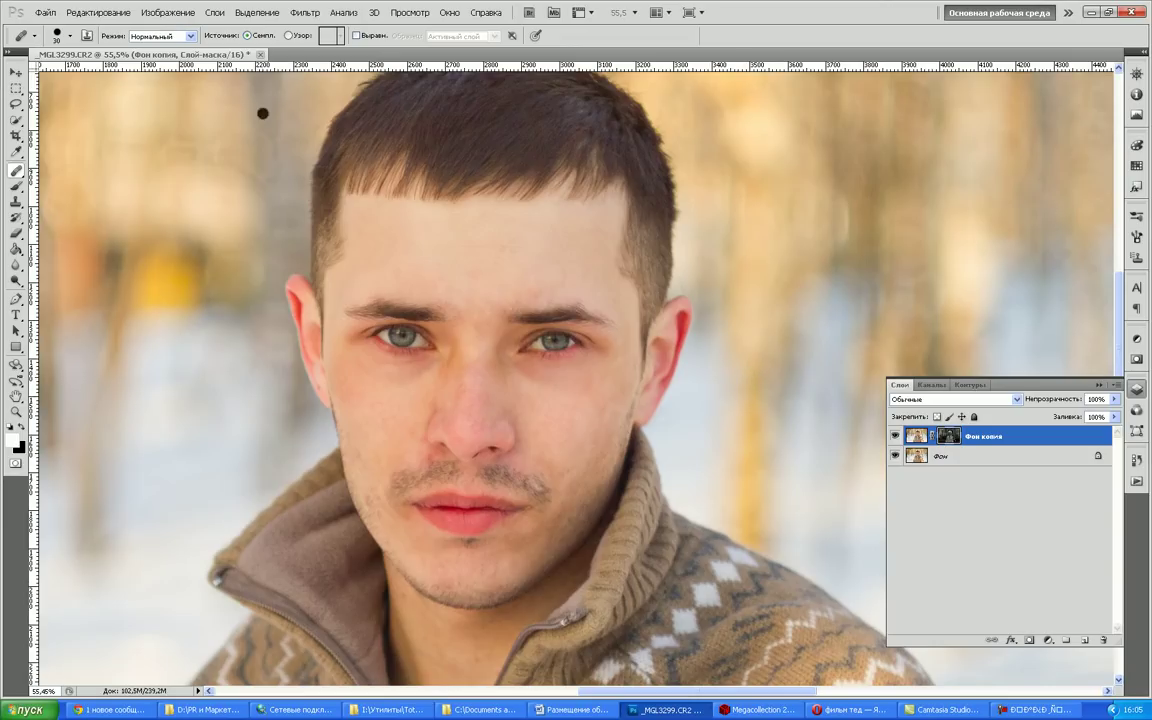
Flatten the image and duplicate the resulting background layer
left_click(215, 12)
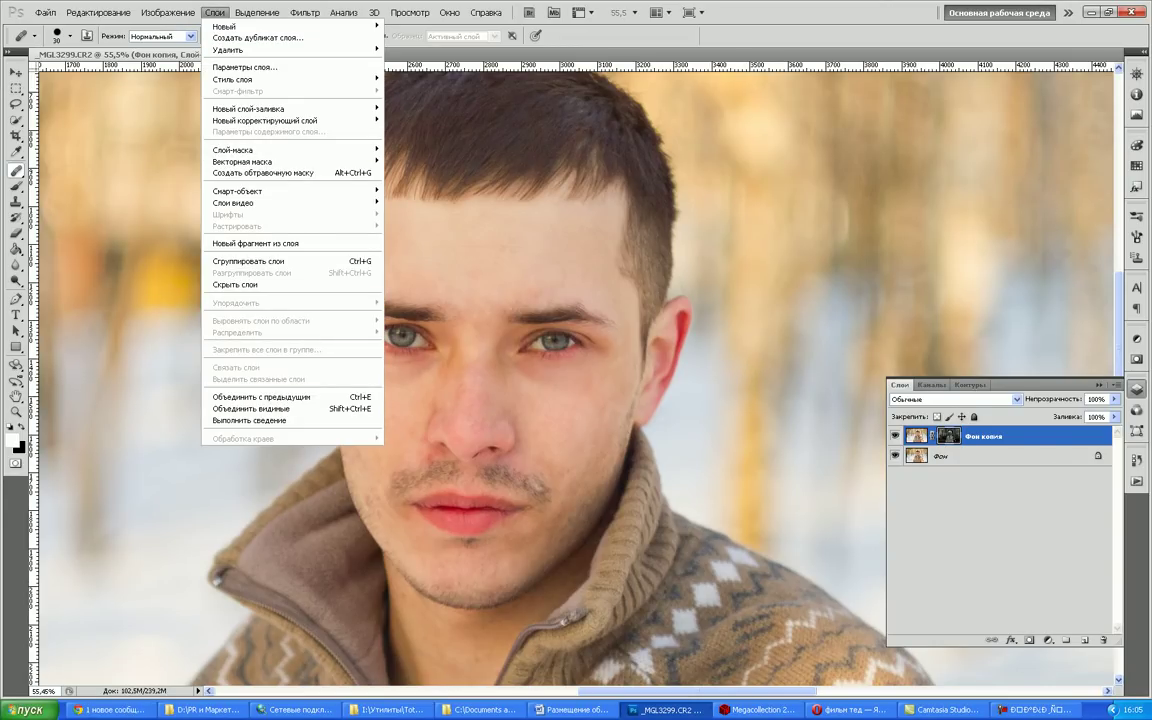
left_click(249, 420)
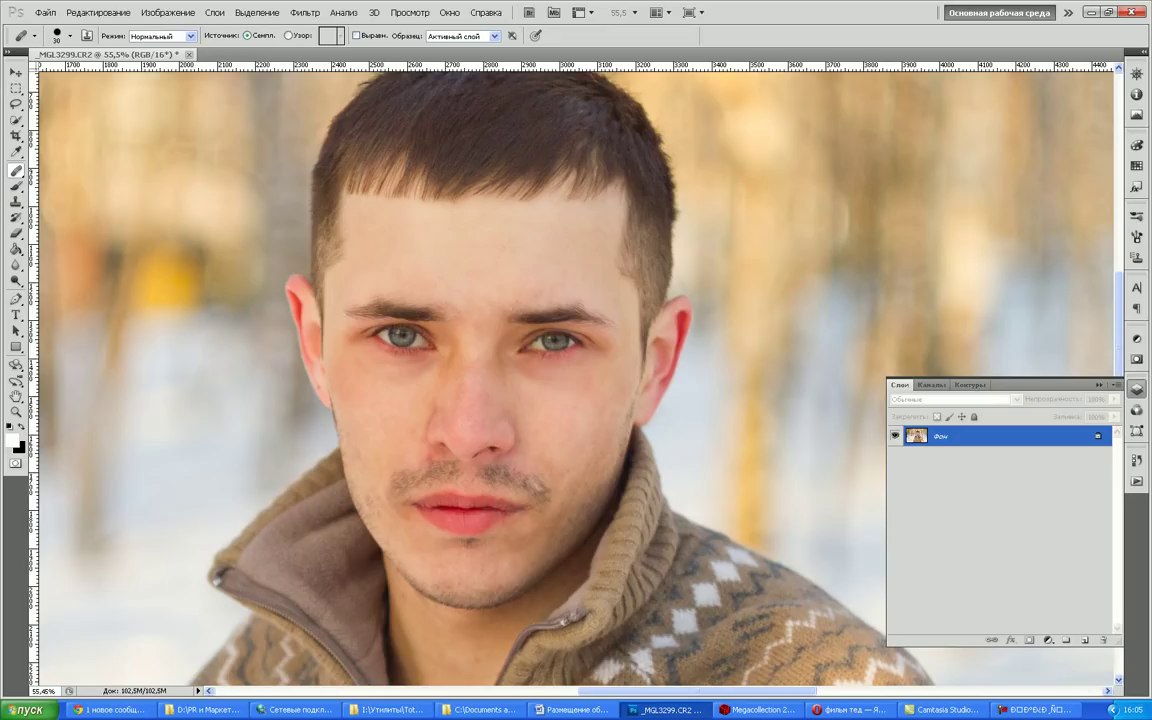
left_click_drag(940, 436, 1084, 639)
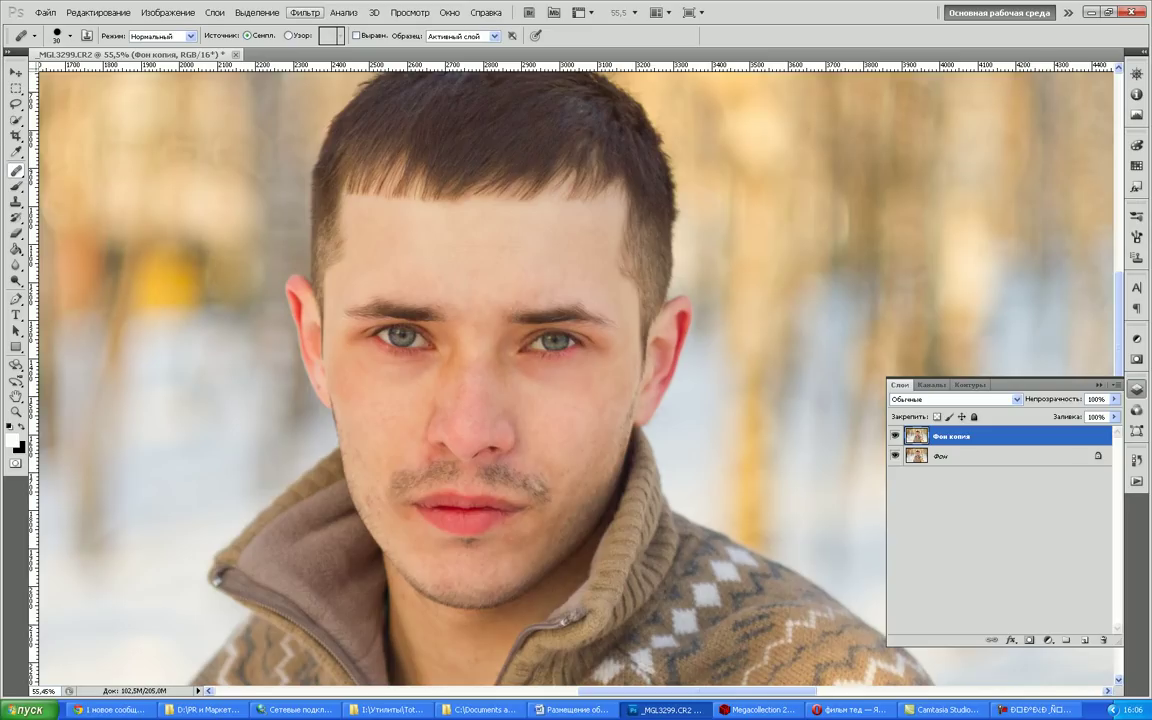
Convert the image to 8 bits/channel mode, keeping the two layers separate
left_click(304, 12)
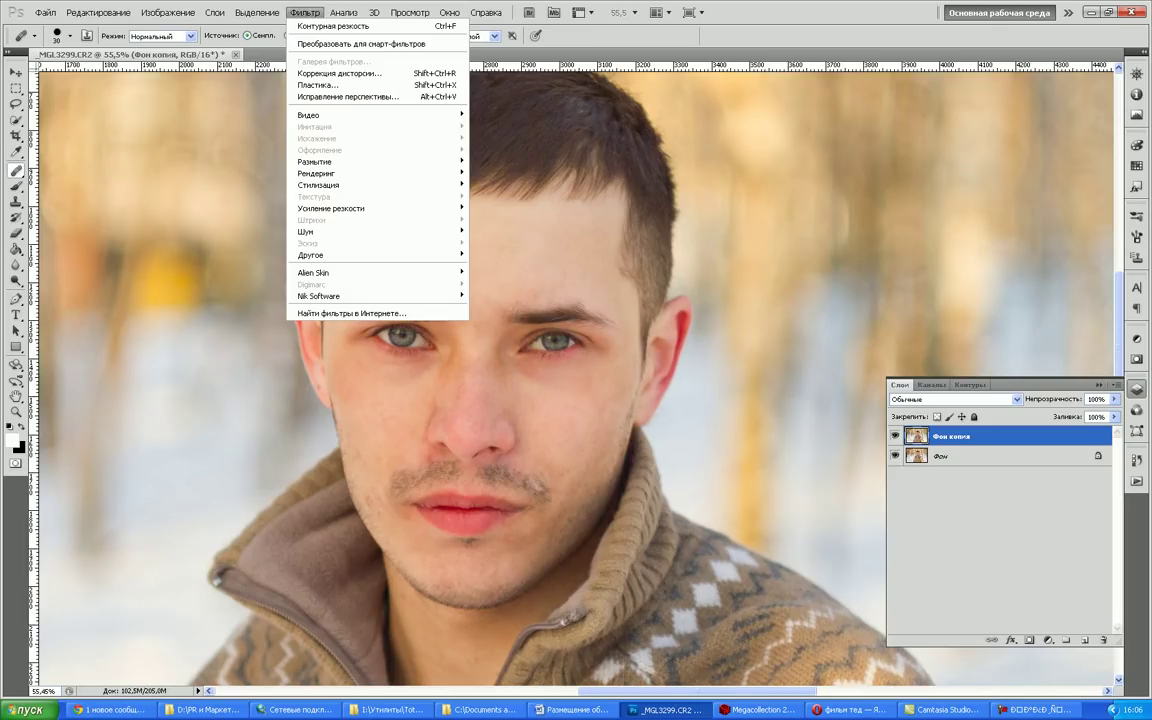
mouse_move(168, 13)
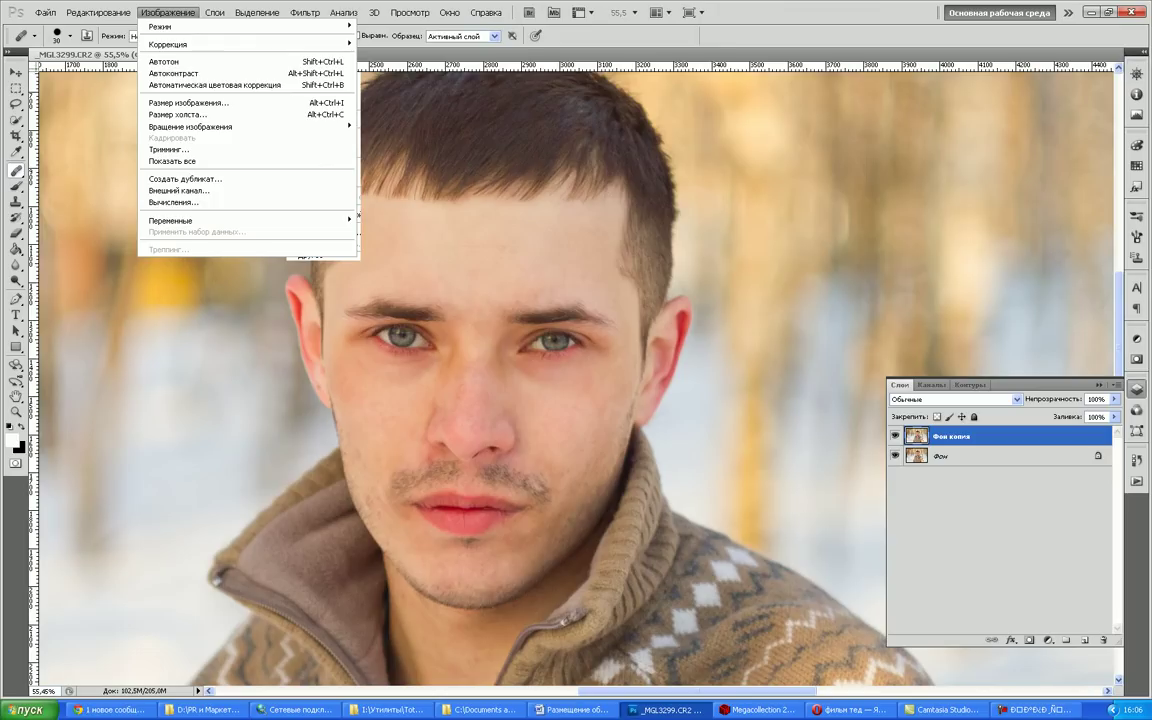
mouse_move(250, 44)
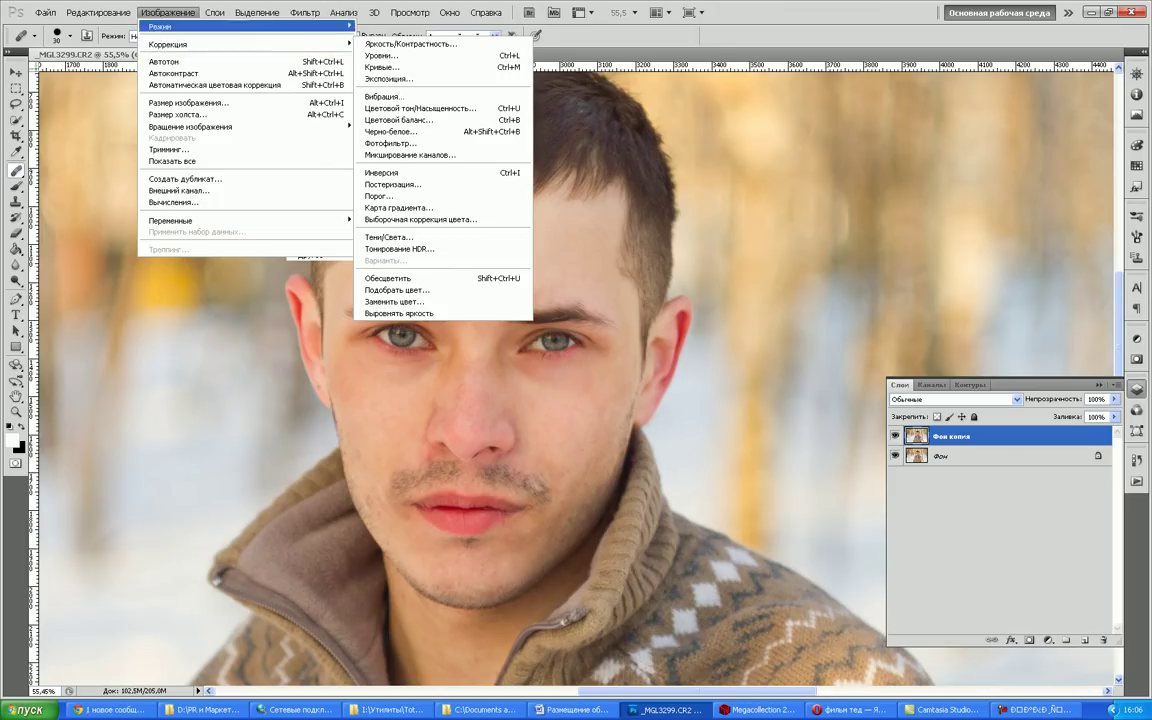
mouse_move(305, 12)
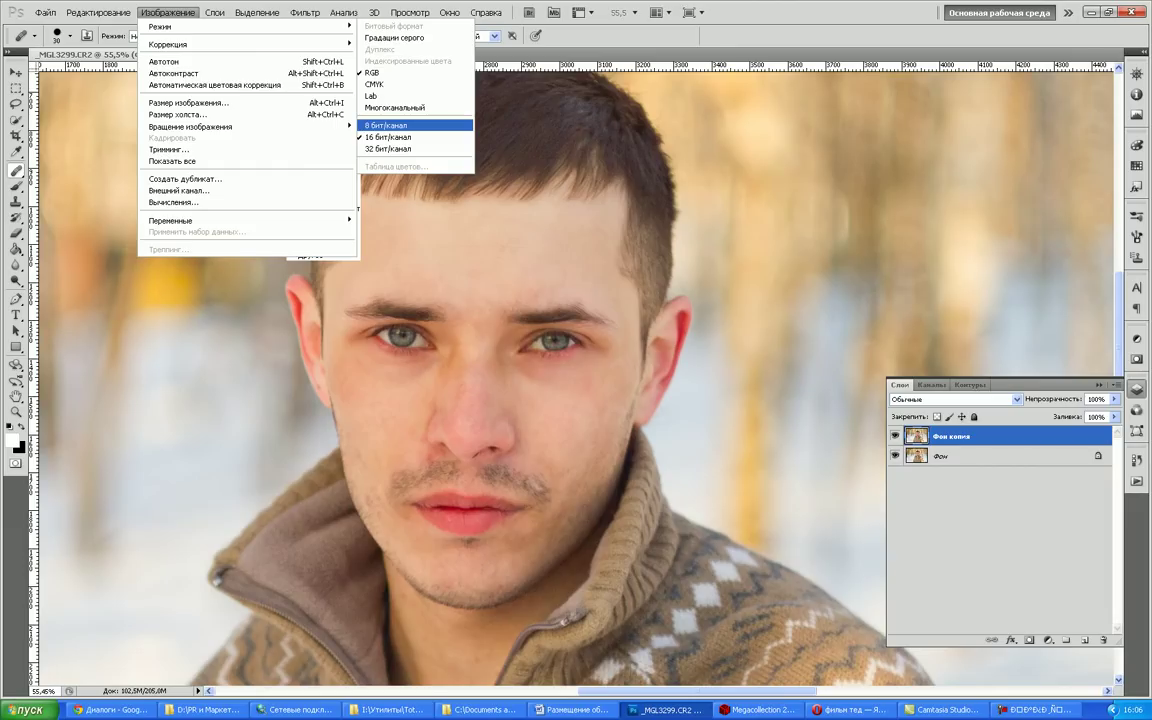
left_click(385, 125)
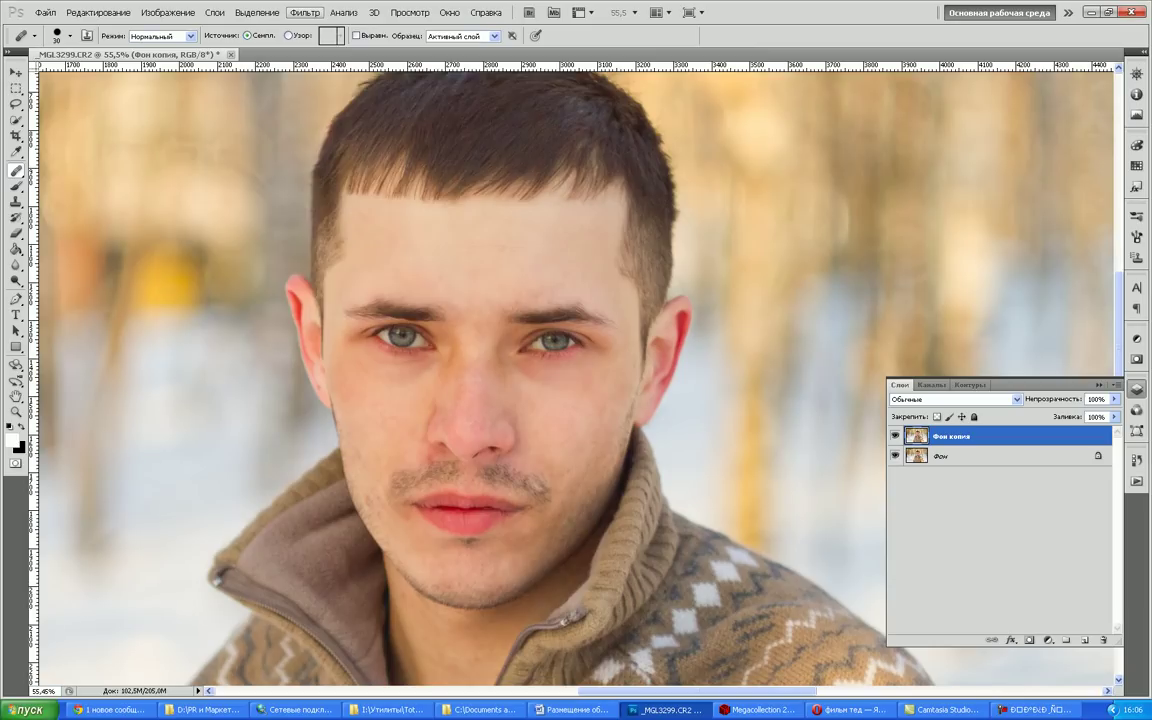
Apply a Gaussian Blur with a 10.0 pixel radius to the Фон копия layer
left_click(305, 12)
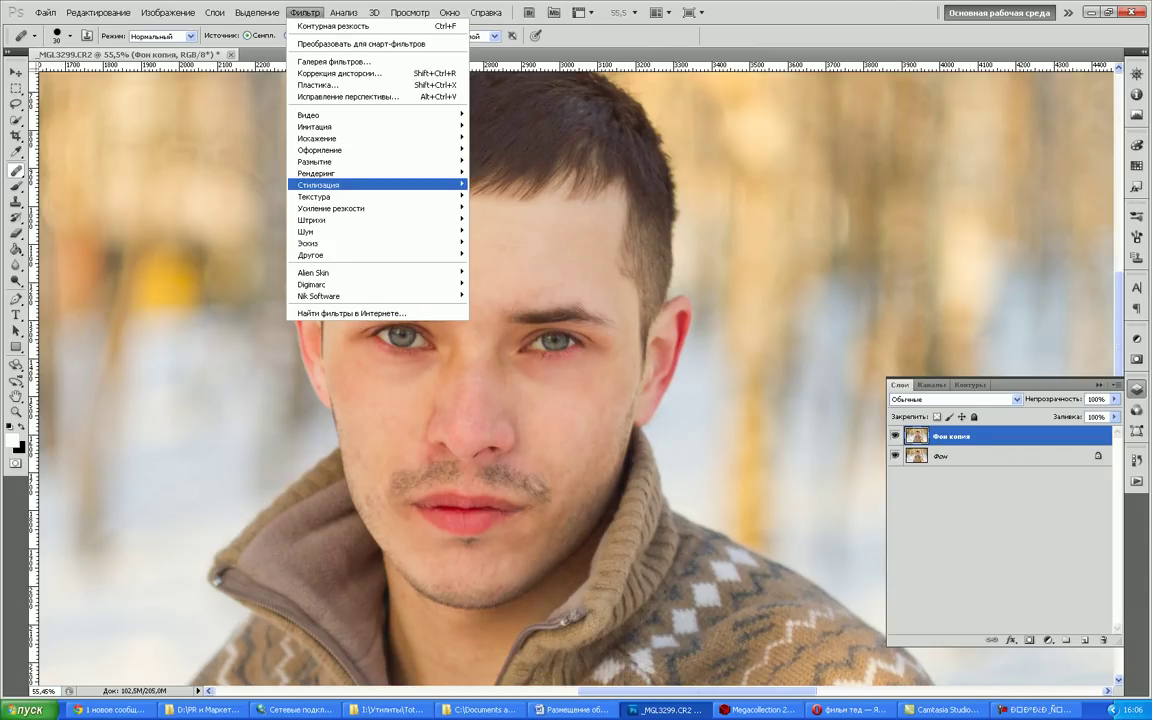
mouse_move(330, 196)
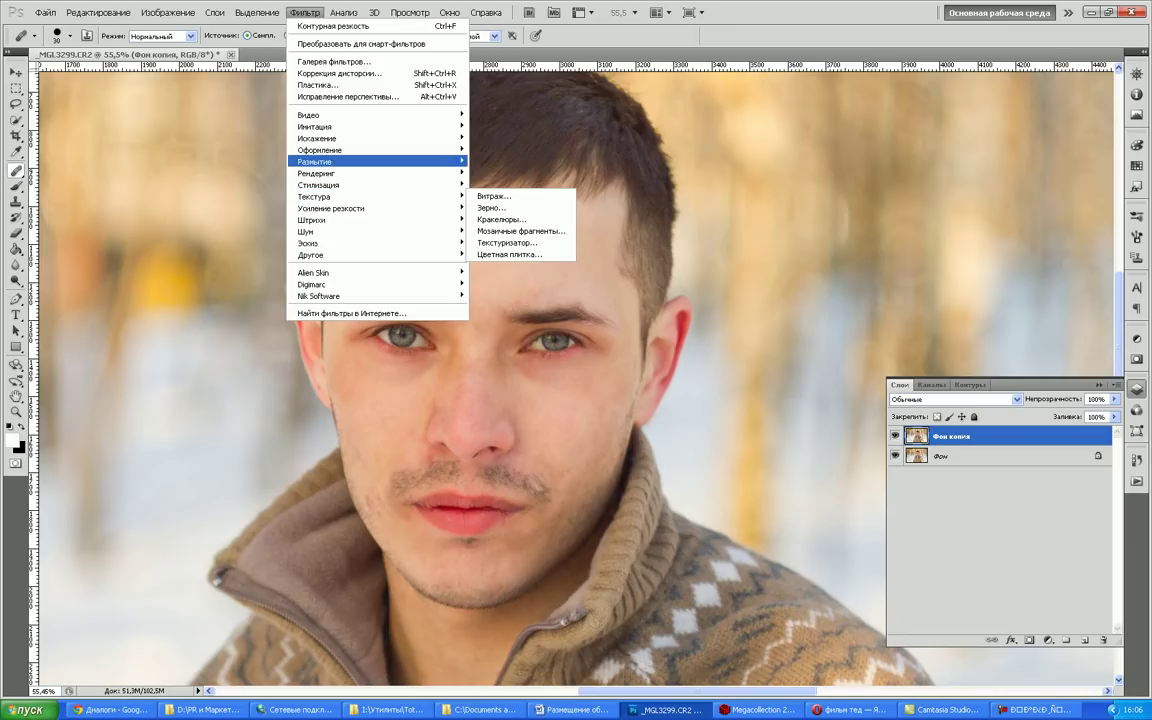
mouse_move(440, 161)
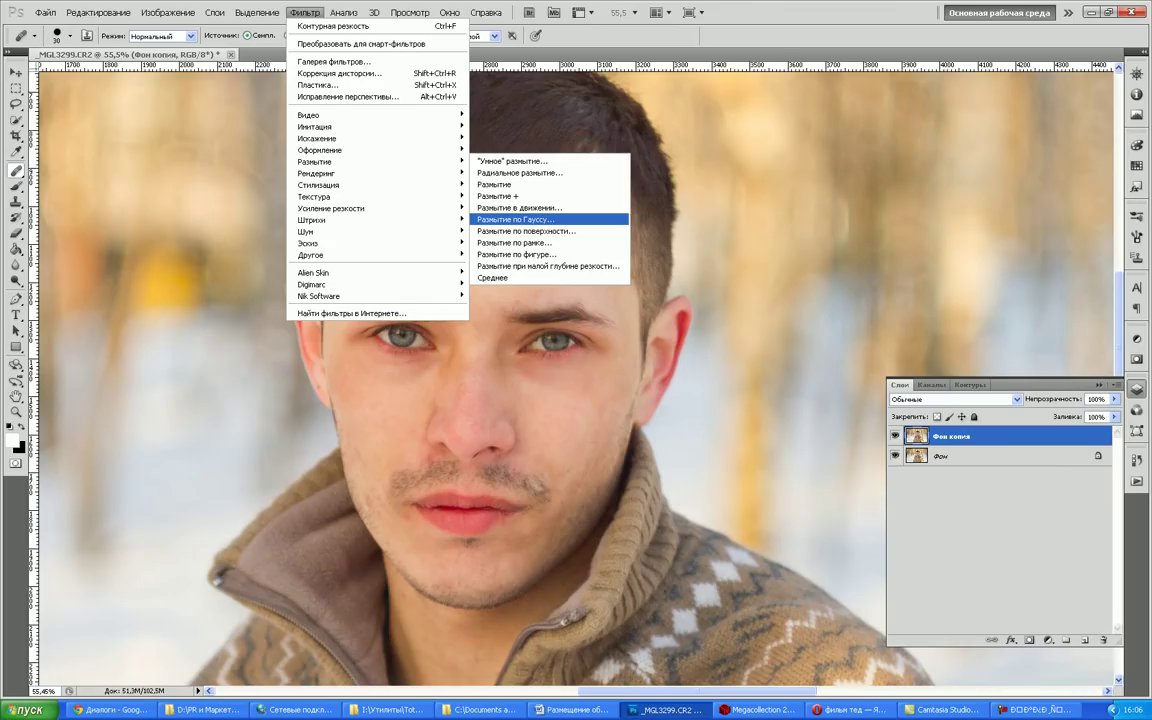
left_click(516, 219)
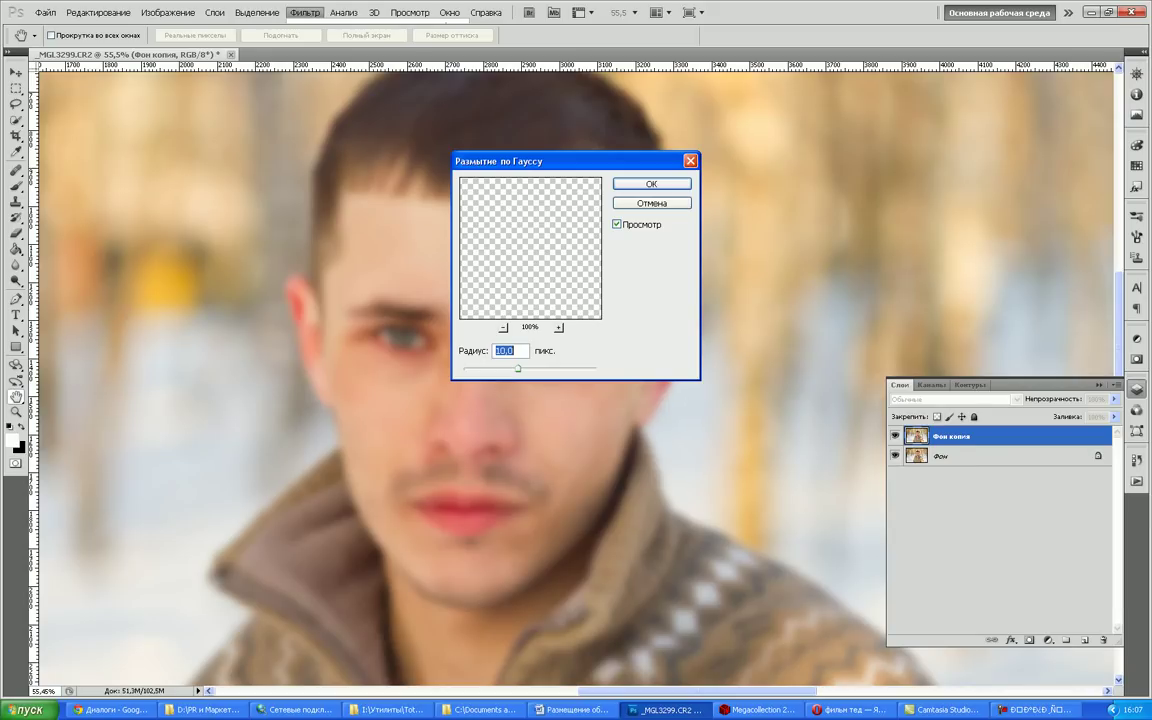
key("Return")
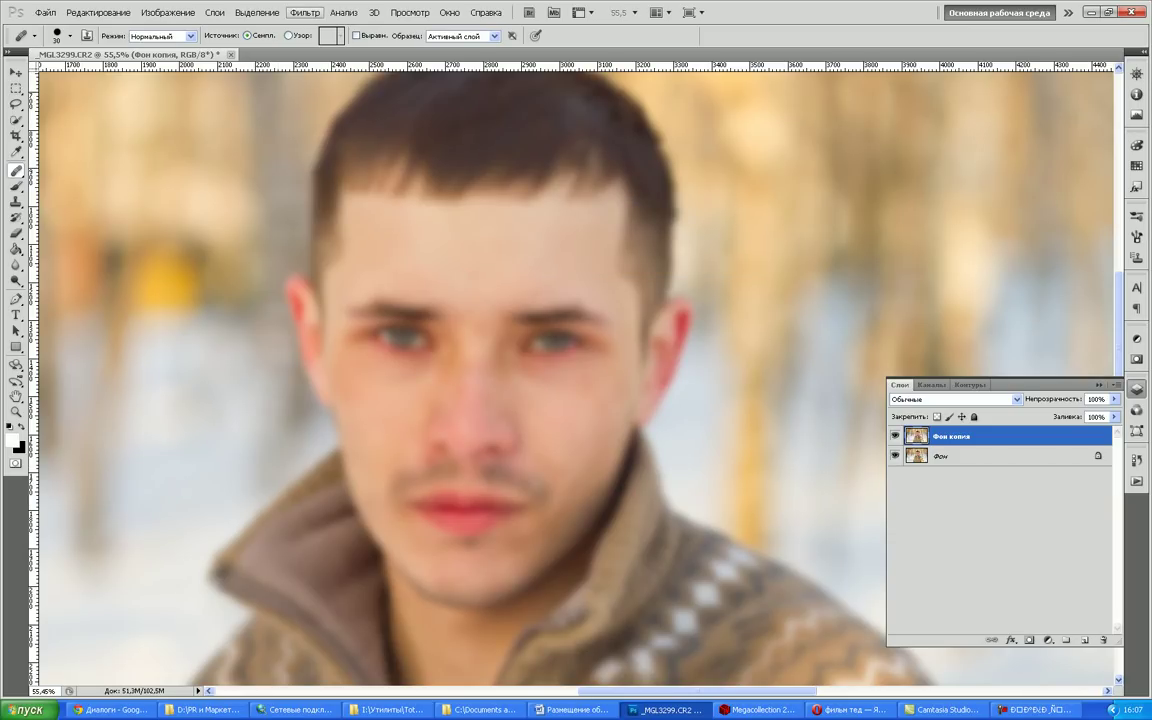
Apply the Grain texture filter to the blurred layer with intensity 14, contrast 50 and the soft (Мягкие) grain type, previewing it on the face
left_click(304, 12)
mouse_move(400, 196)
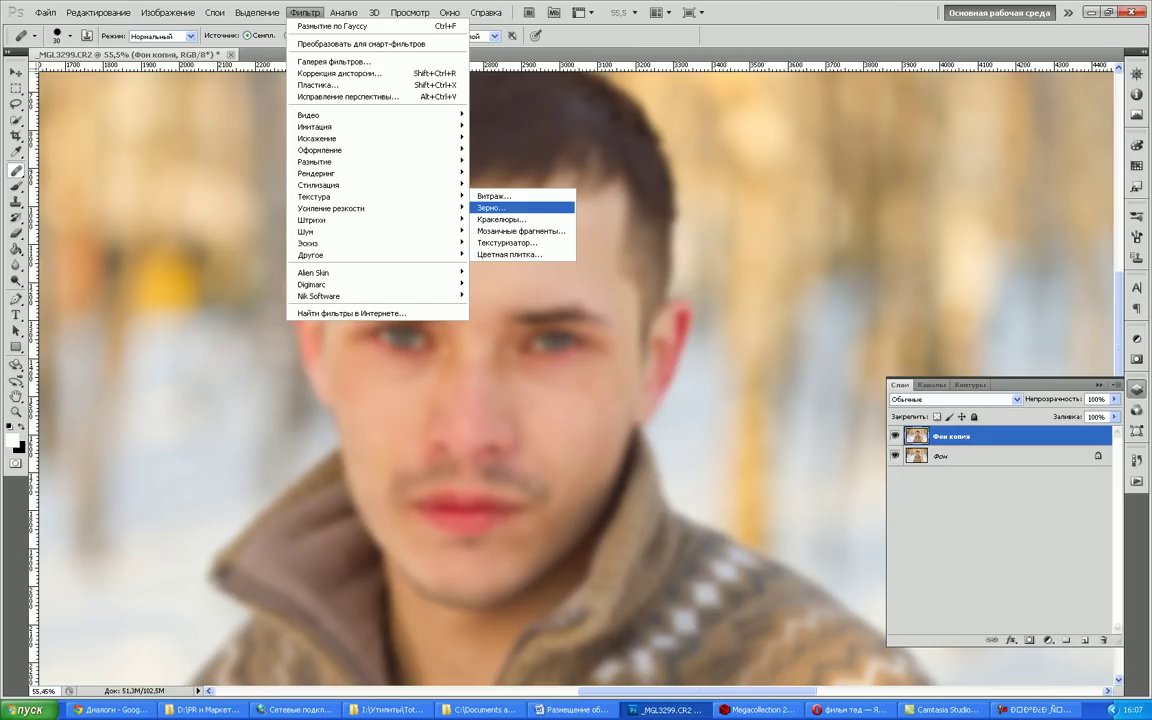
left_click(491, 207)
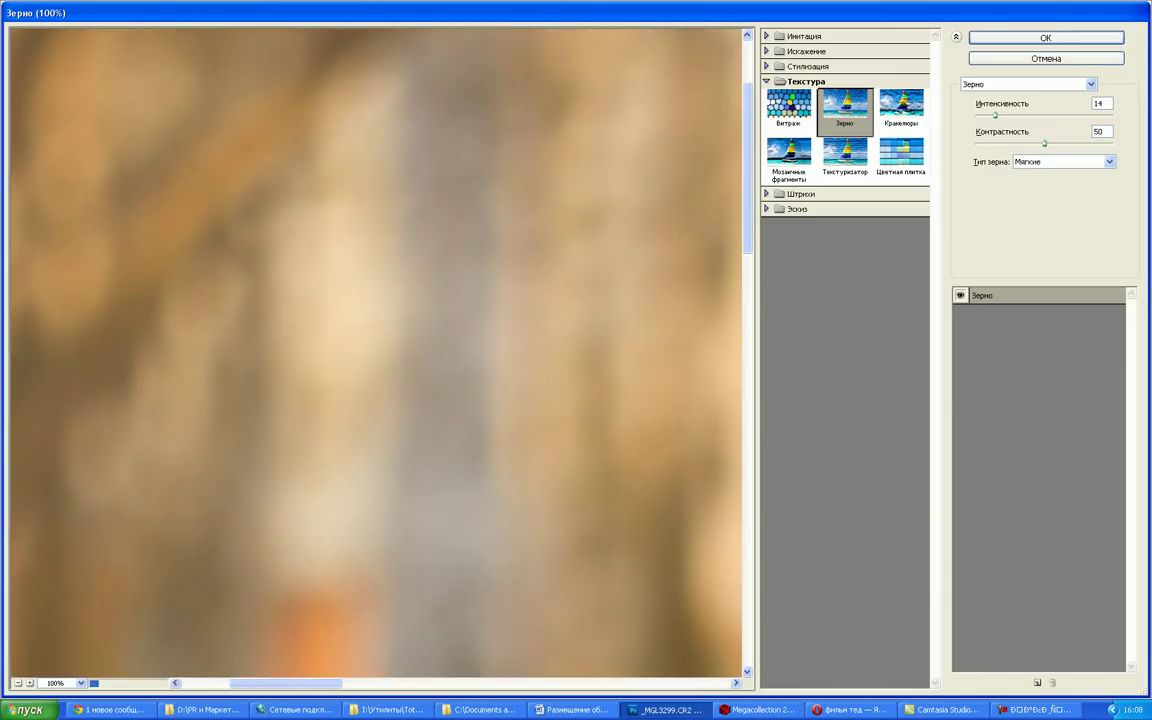
left_click_drag(520, 440, 260, 270)
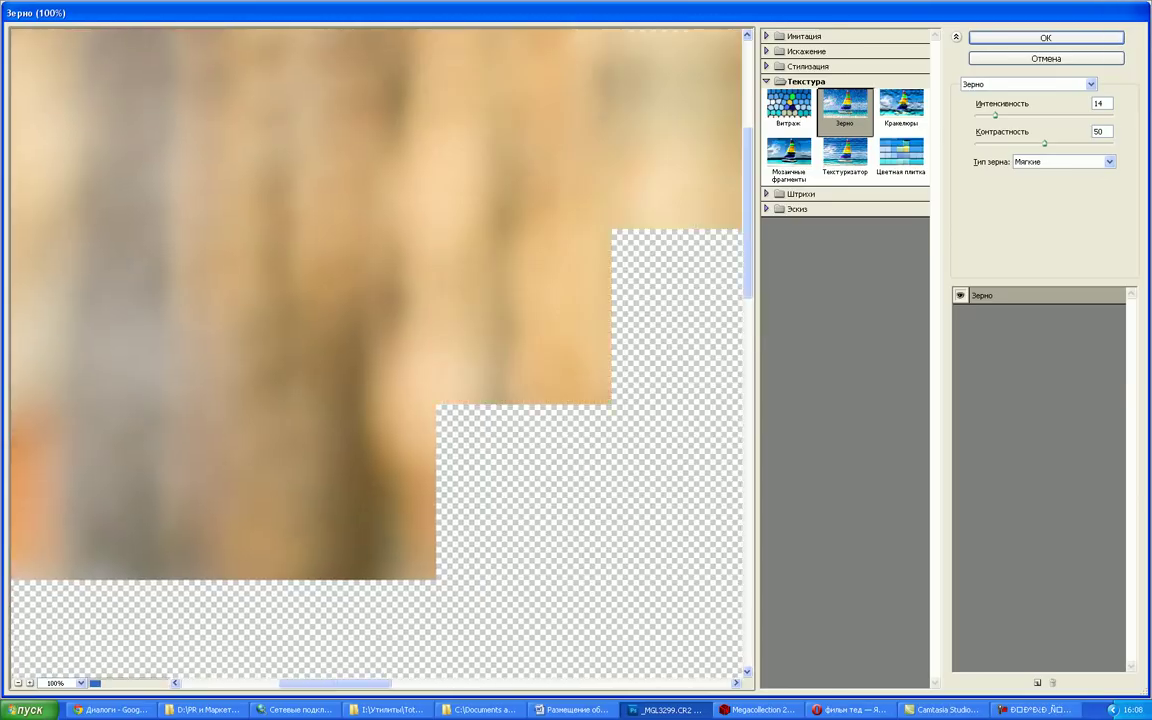
left_click_drag(500, 400, 260, 320)
left_click_drag(520, 420, 225, 290)
left_click_drag(480, 400, 470, 334)
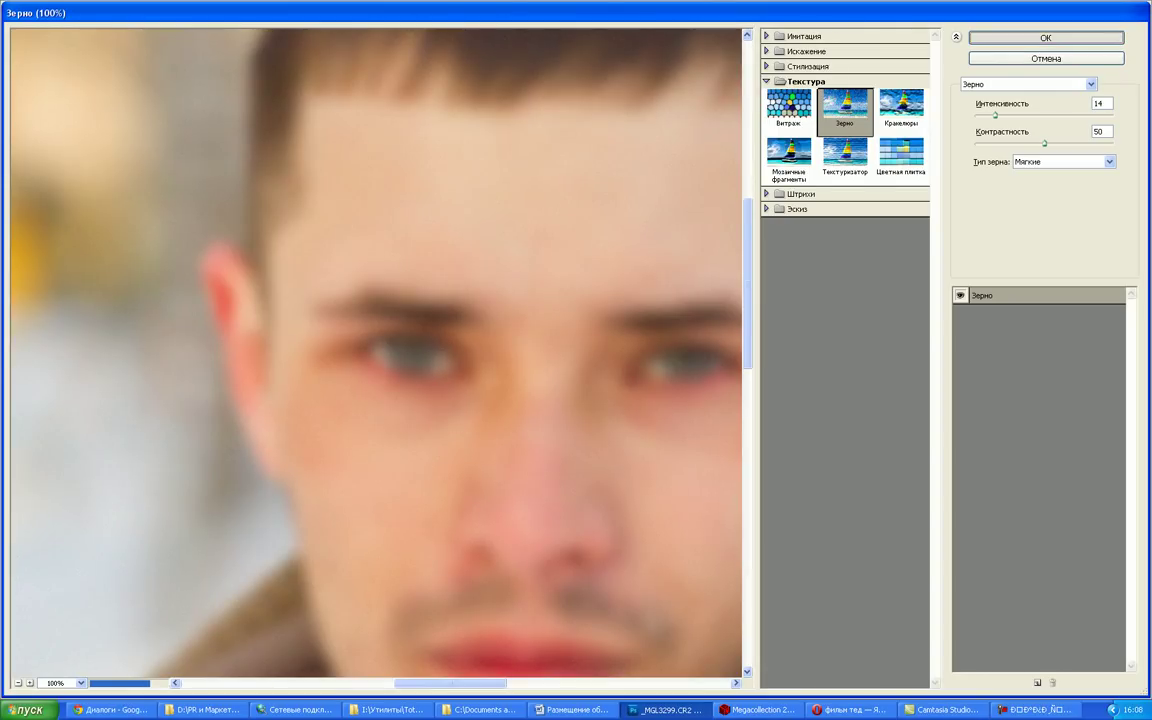
key("Return")
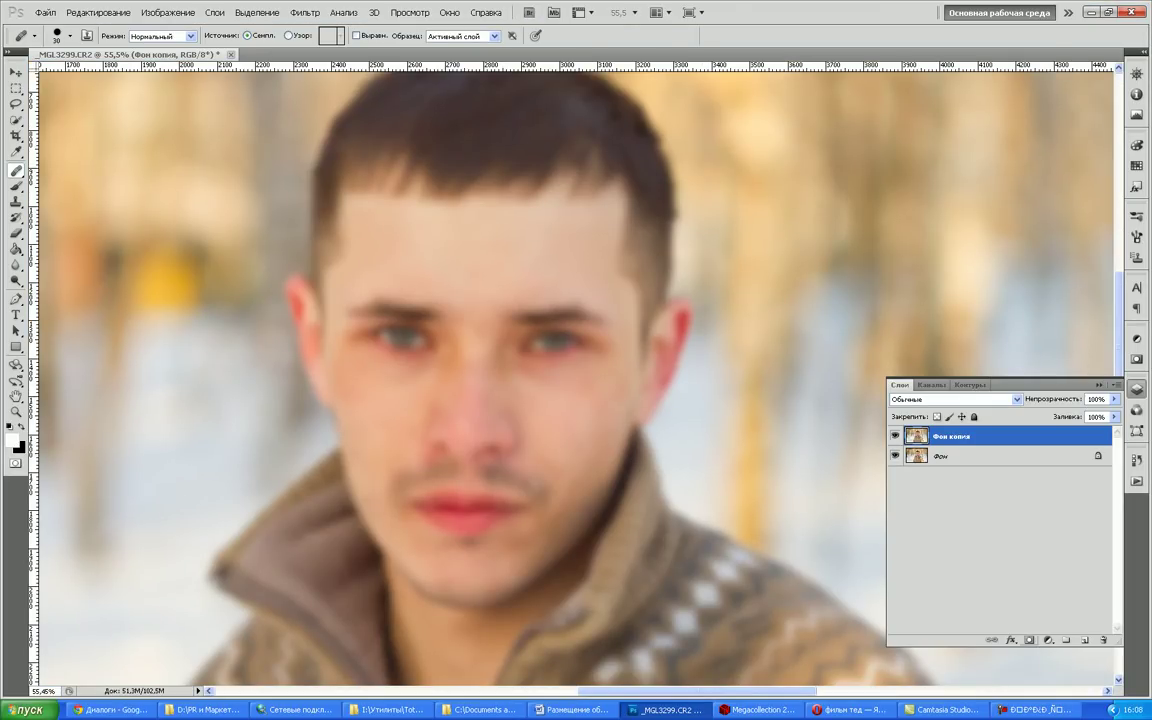
Add a black mask to the blurred Фон копия layer and reveal the smoothing on the forehead with a white 125-pixel brush
left_click(1029, 640, "alt")
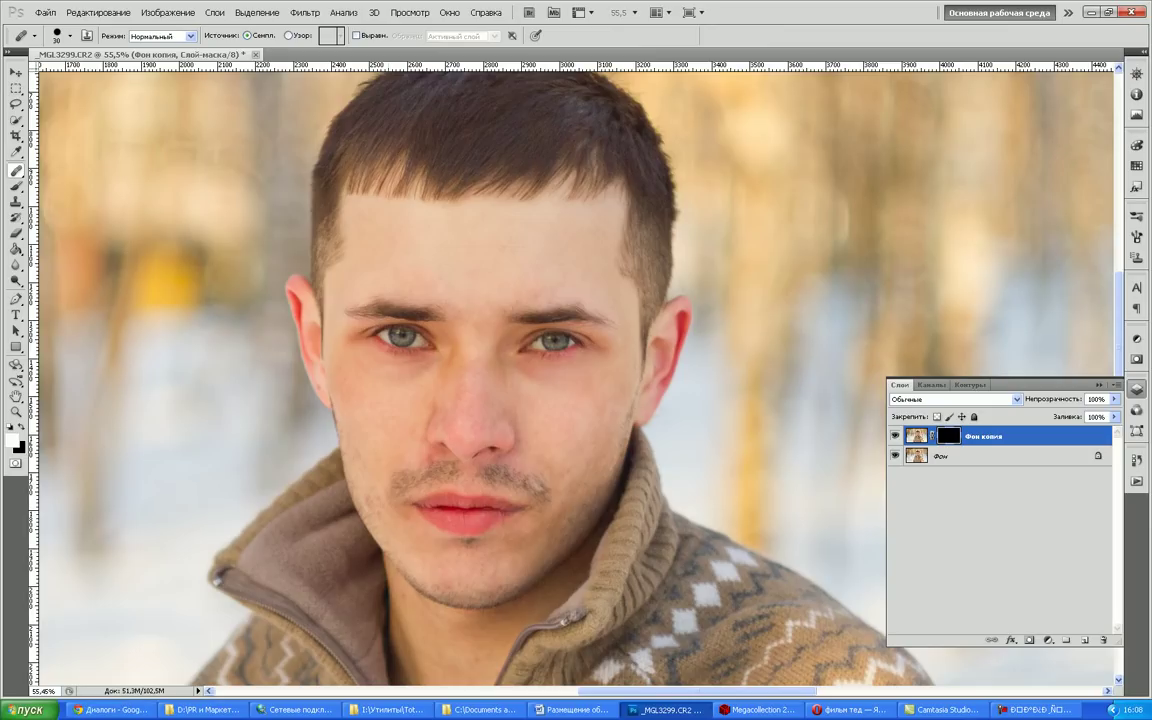
key("b")
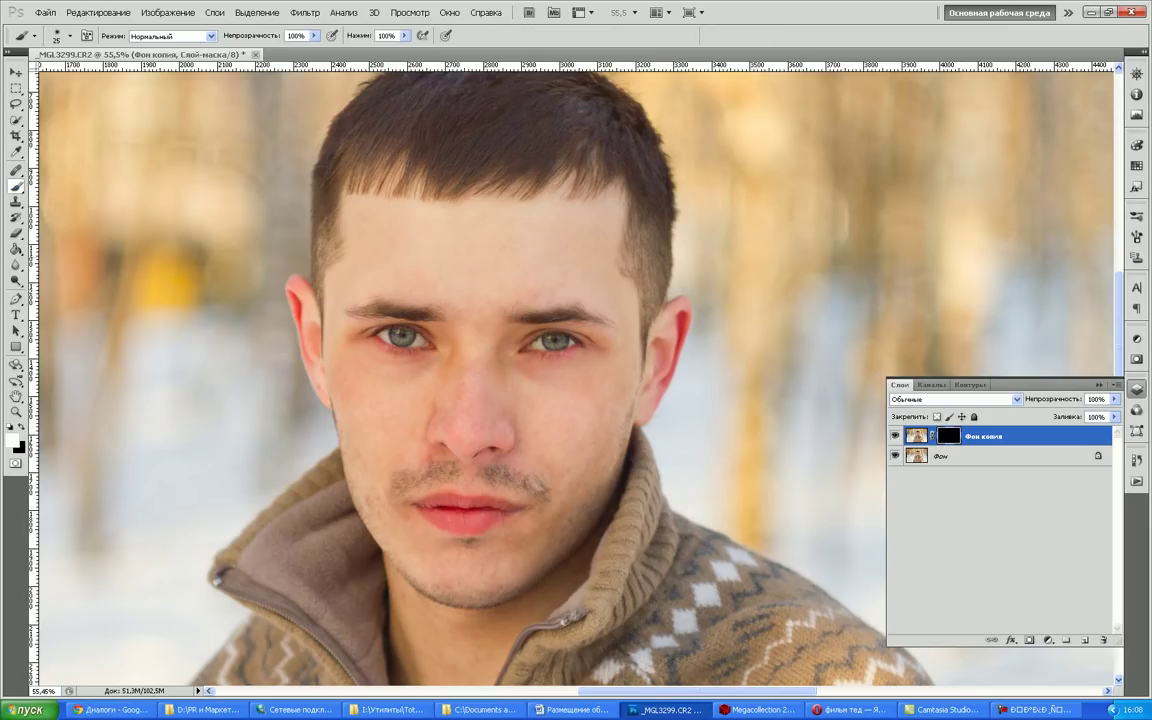
key("bracketright")
key("bracketright")
key("bracketright")
key("bracketright")
scroll(576, 378, "up", 1)
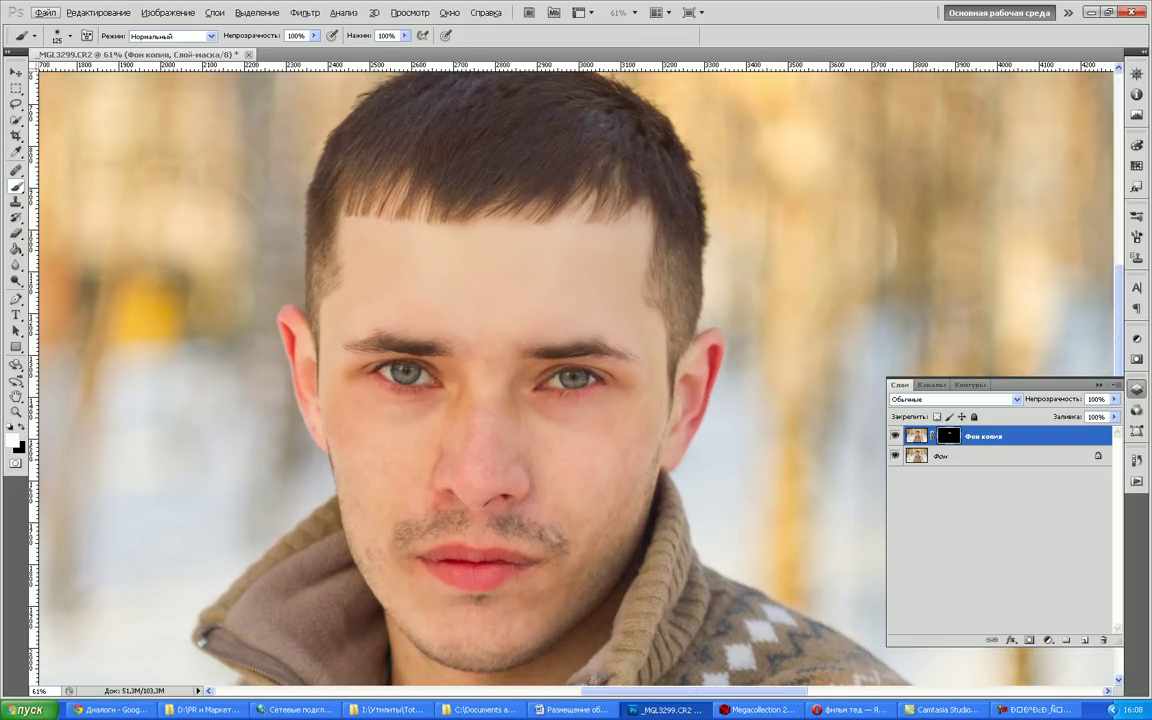
Paint the smoothing in over the rest of the facial skin with an 80-pixel brush, then check the masked areas alone
key("bracketleft")
key("bracketleft")
key("bracketleft")
key("alt")
left_click(895, 456)
left_click(895, 456)
Set the Фон копия layer's opacity to 60% and compare the face with and without the smoothing
left_click(1114, 399)
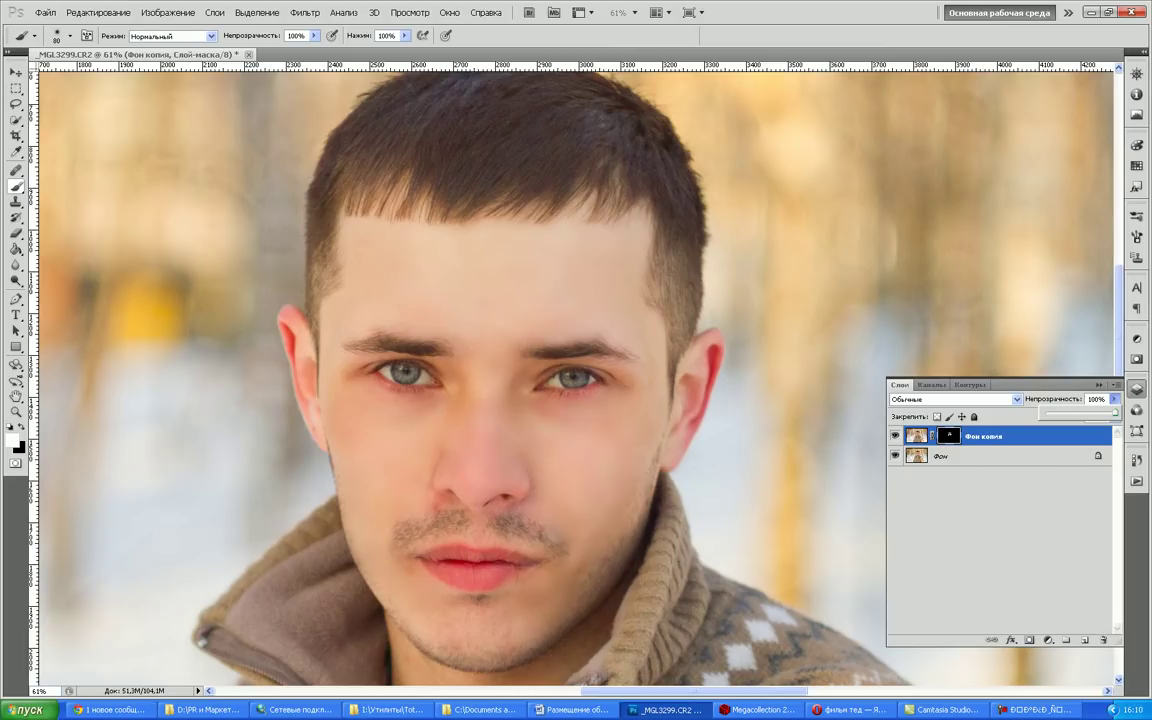
left_click_drag(1114, 412, 1090, 412)
left_click_drag(981, 371, 978, 371)
key("Return")
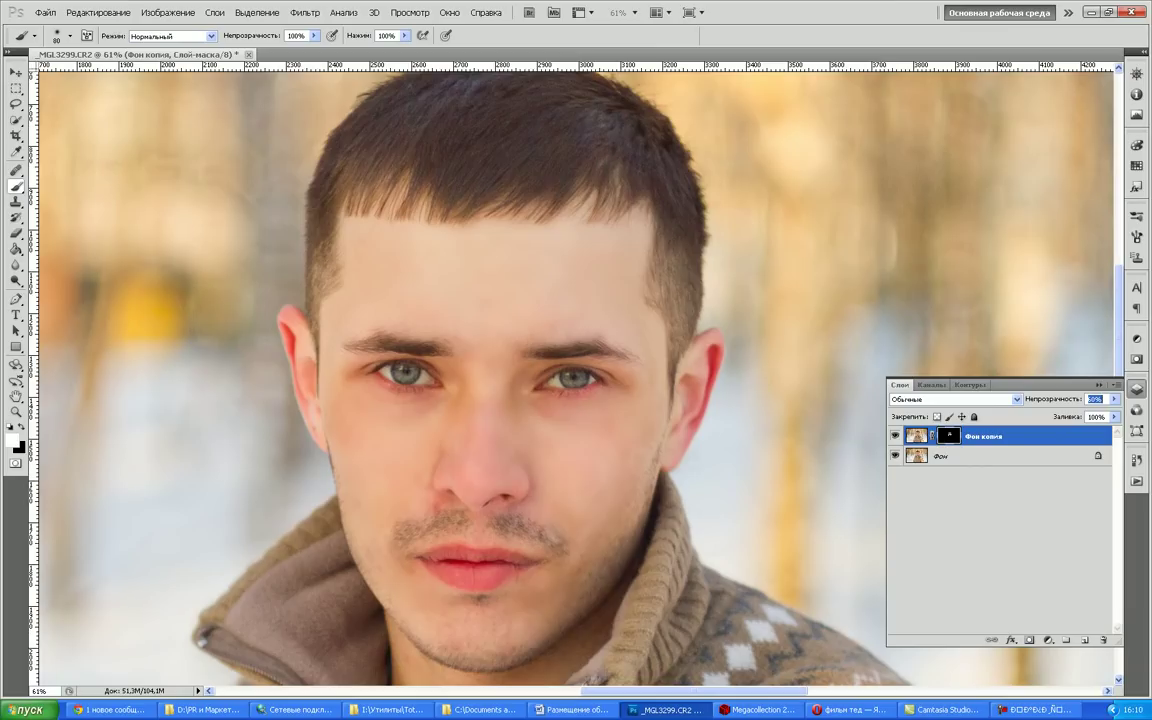
left_click(895, 436)
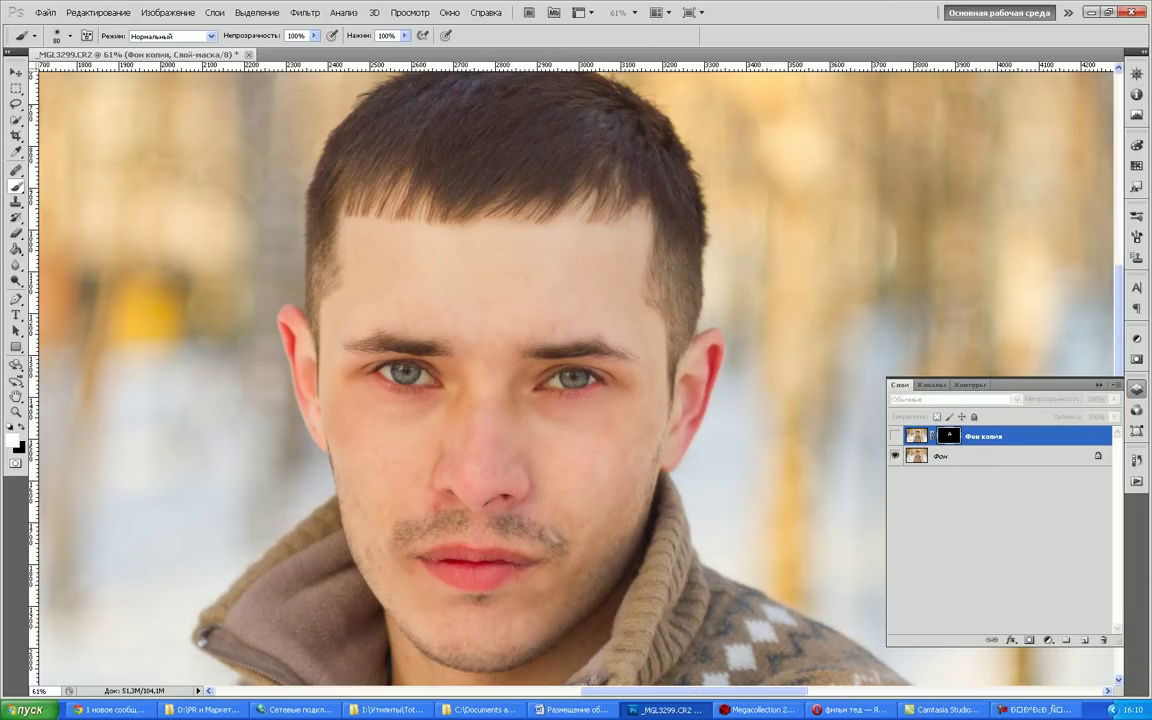
left_click(895, 436)
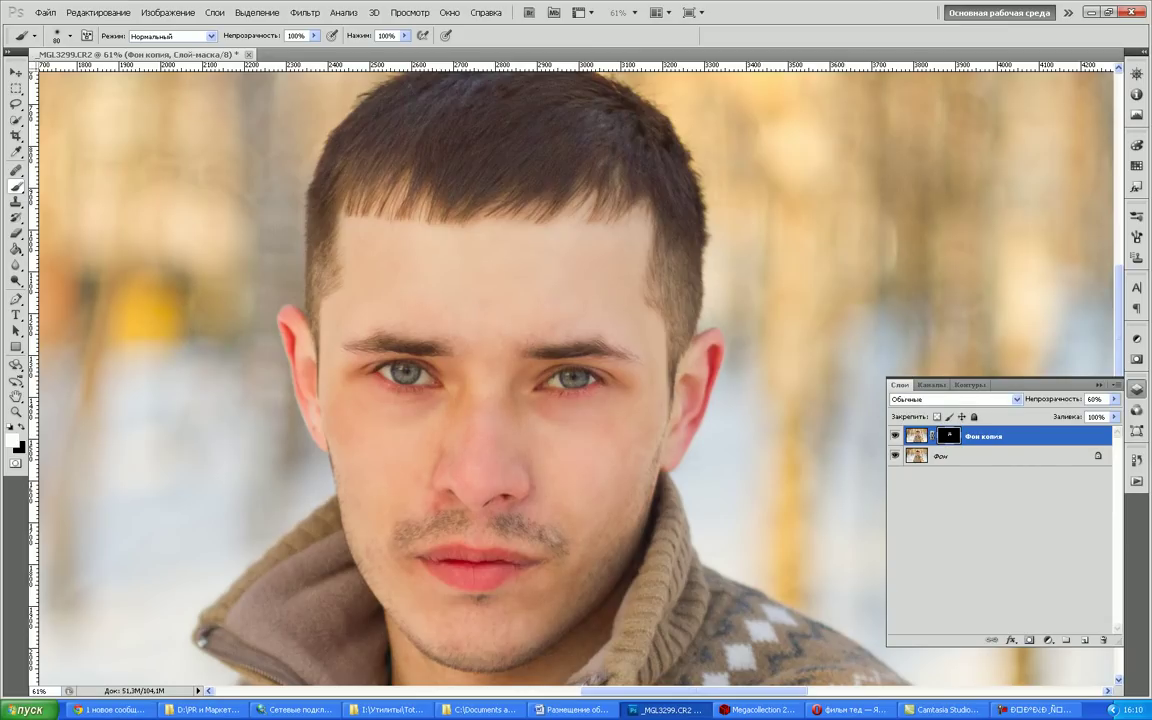
left_click(895, 436)
left_click(895, 436)
Flatten the image and open the Cross Processing effect in the Color Efex Pro 3.0 Complete filter
left_click(214, 12)
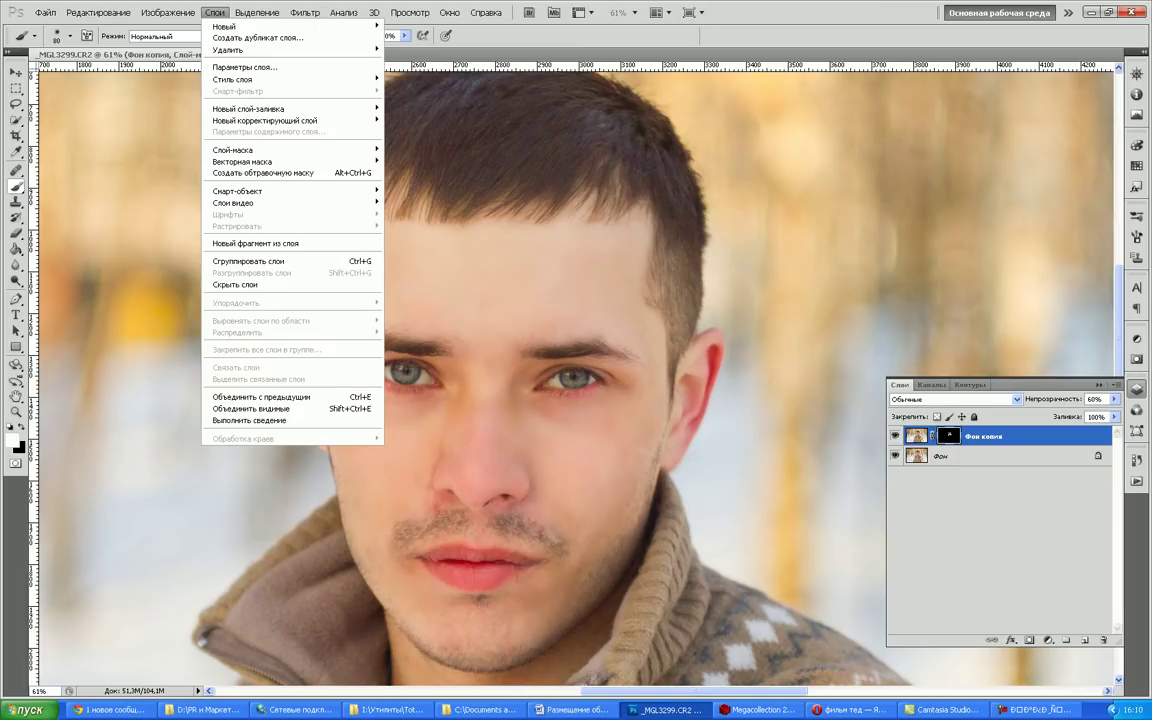
left_click(249, 420)
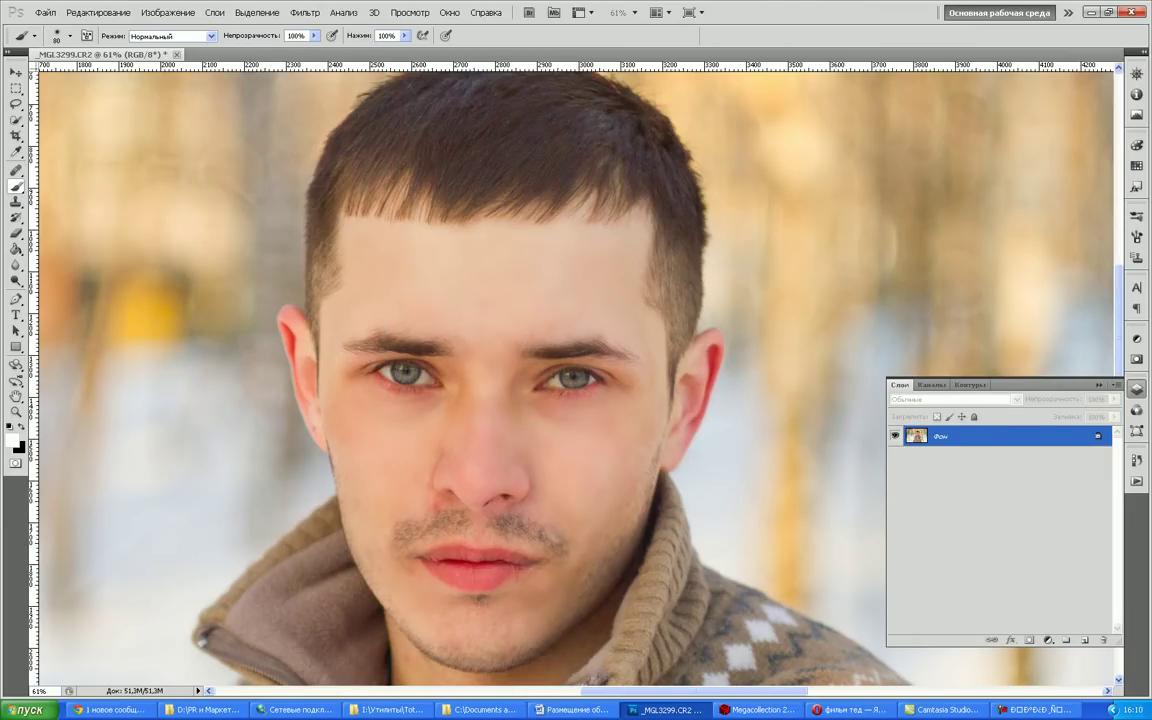
left_click(304, 12)
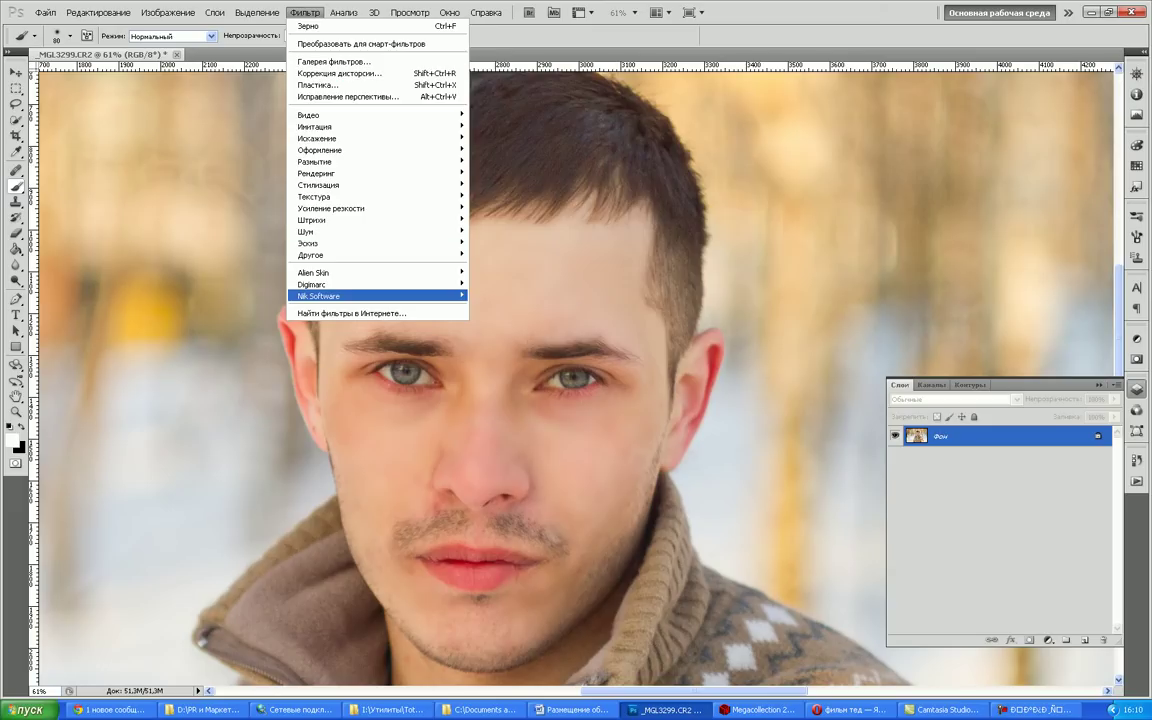
mouse_move(330, 296)
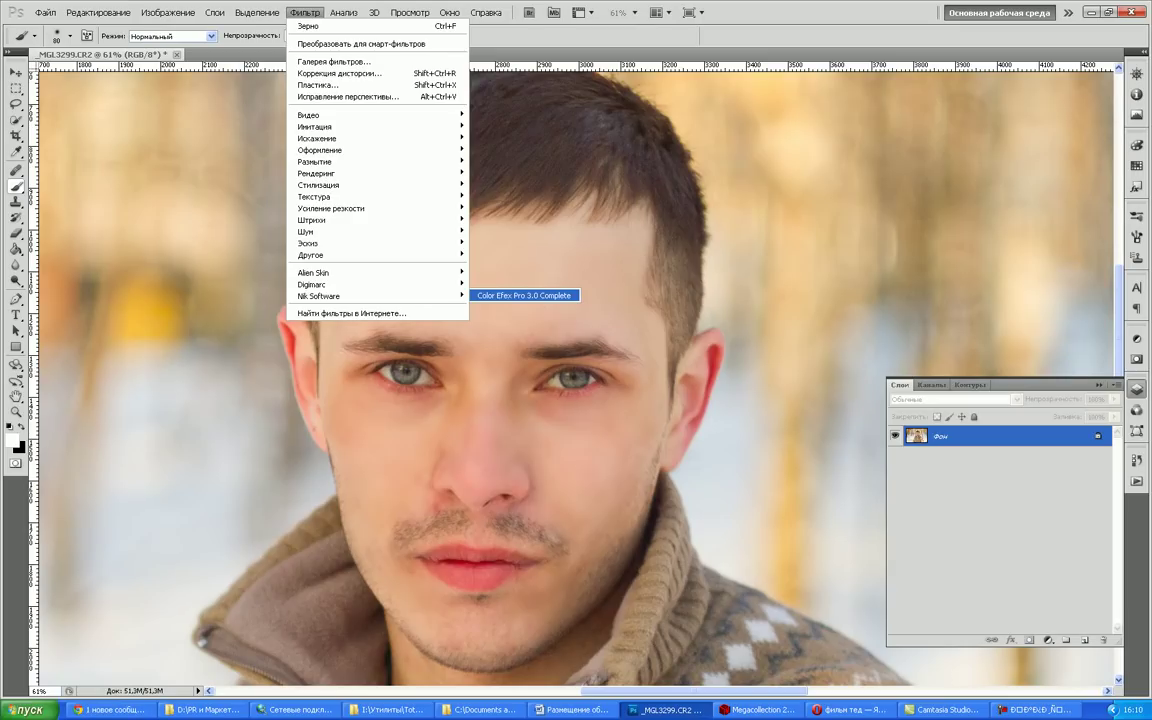
key("Return")
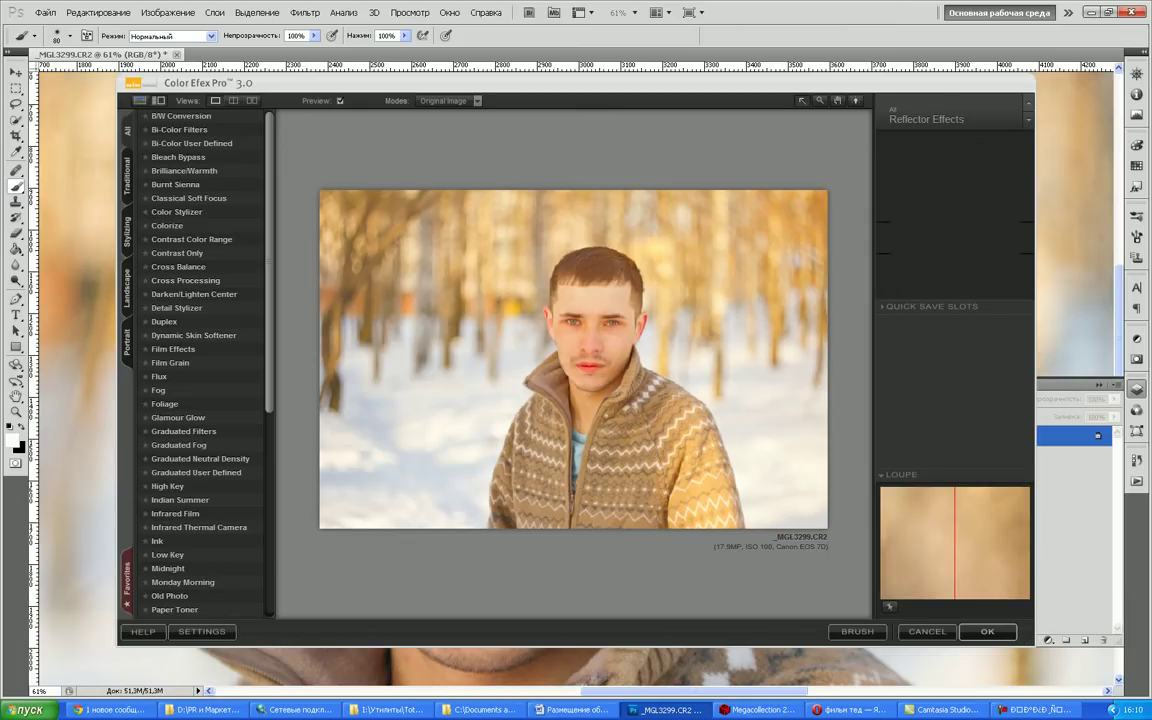
left_click(185, 280)
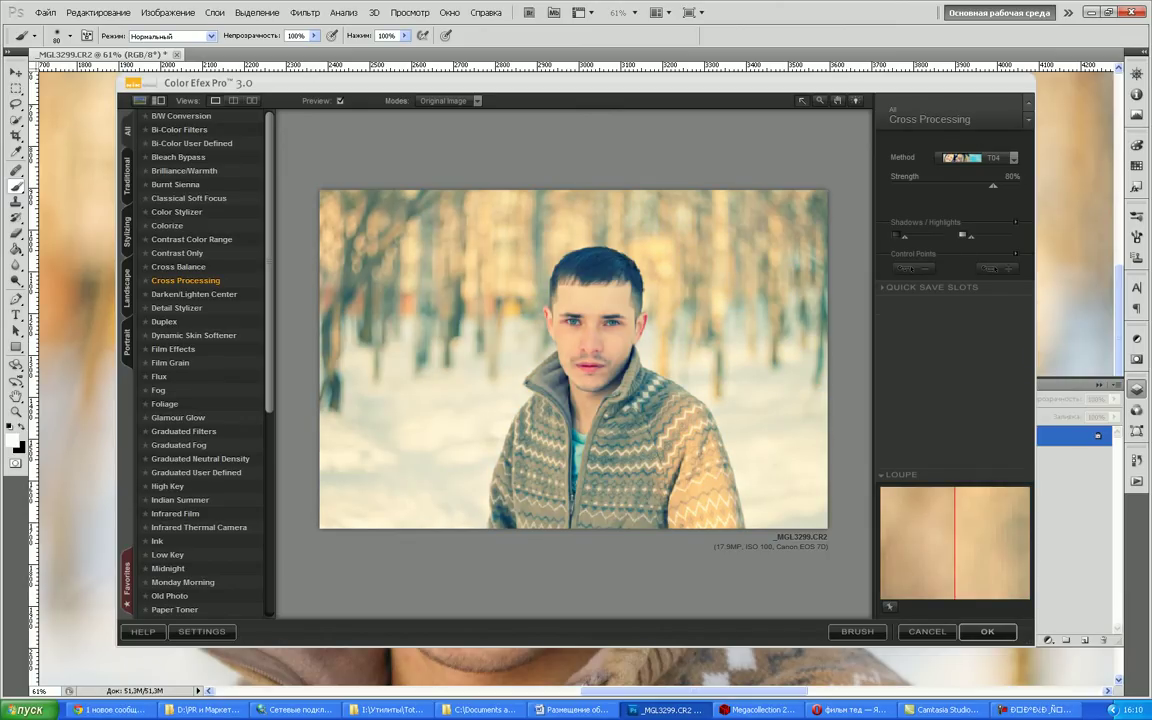
Try the Cross Processing methods B02, T04 and T01 alternately on the portrait
left_click(1013, 157)
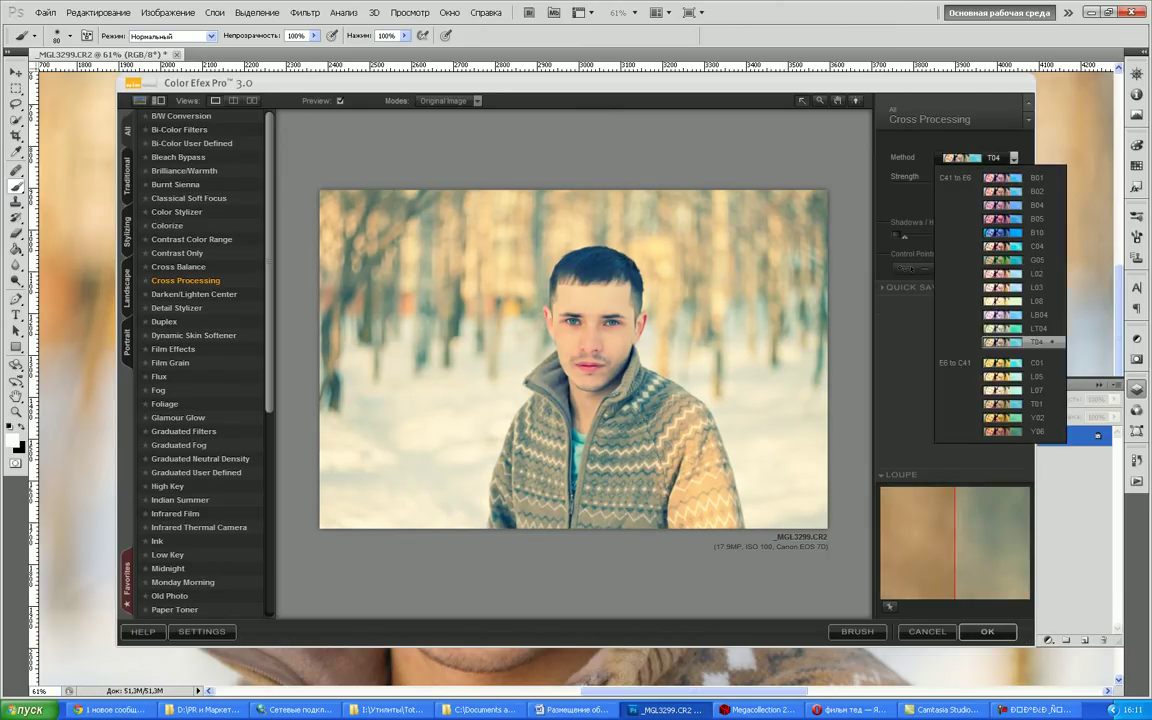
left_click(1003, 191)
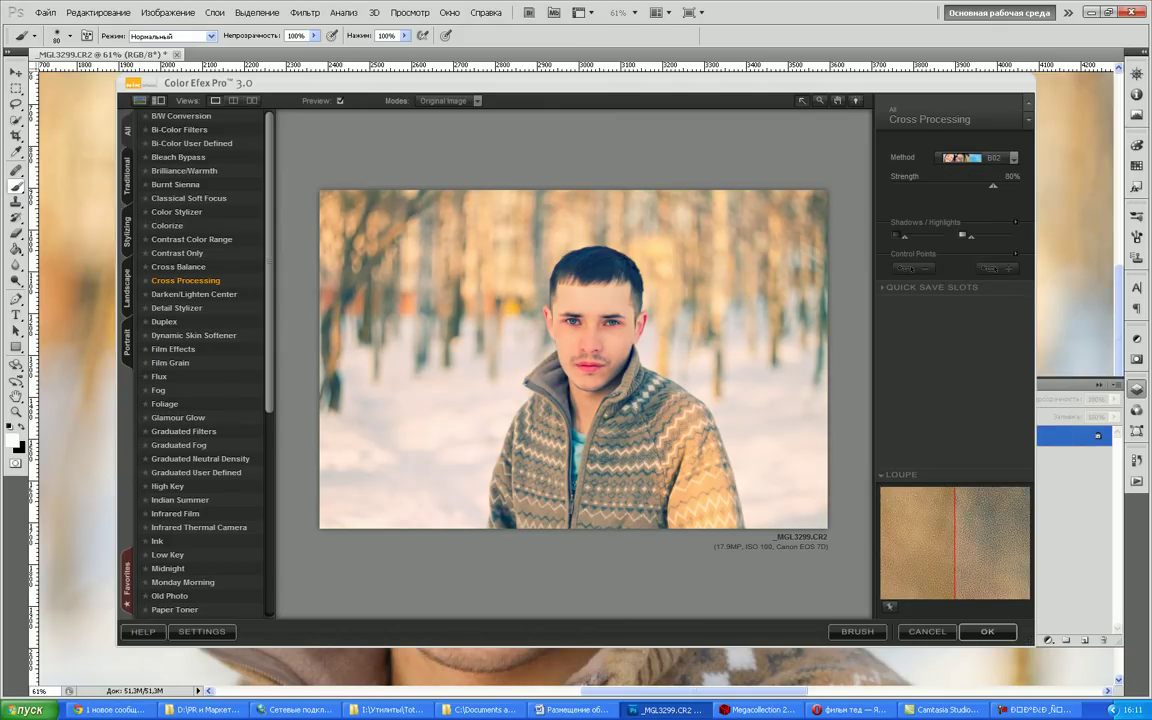
left_click(1013, 157)
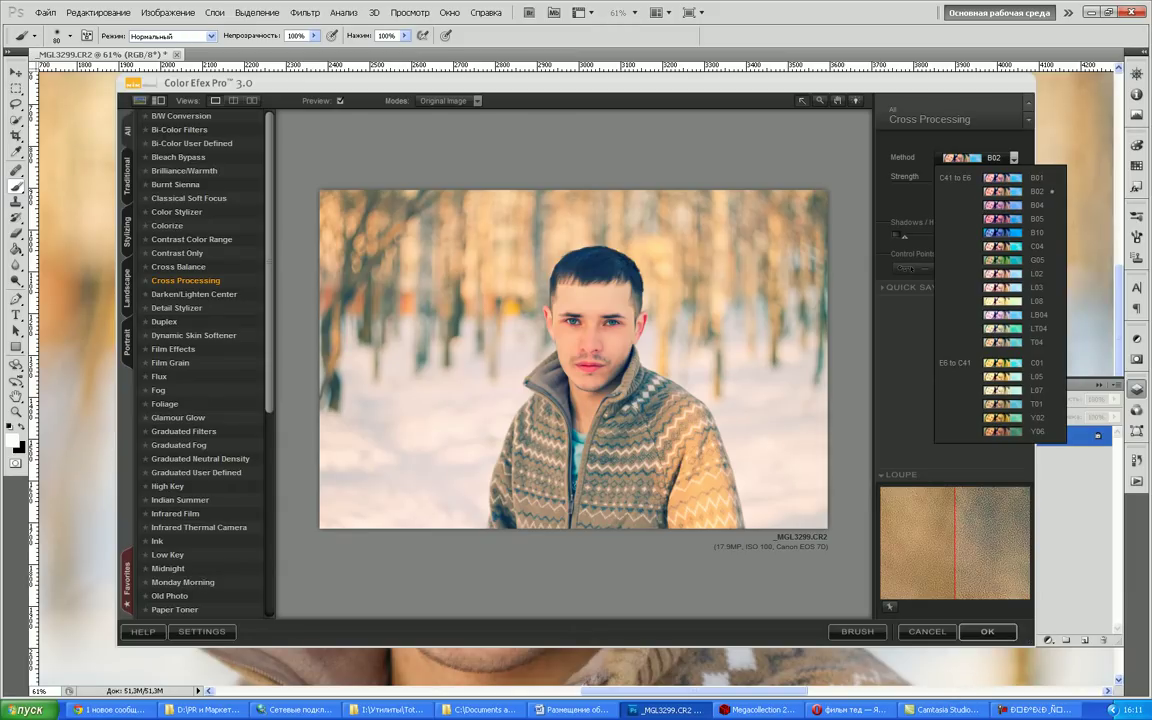
left_click(1036, 342)
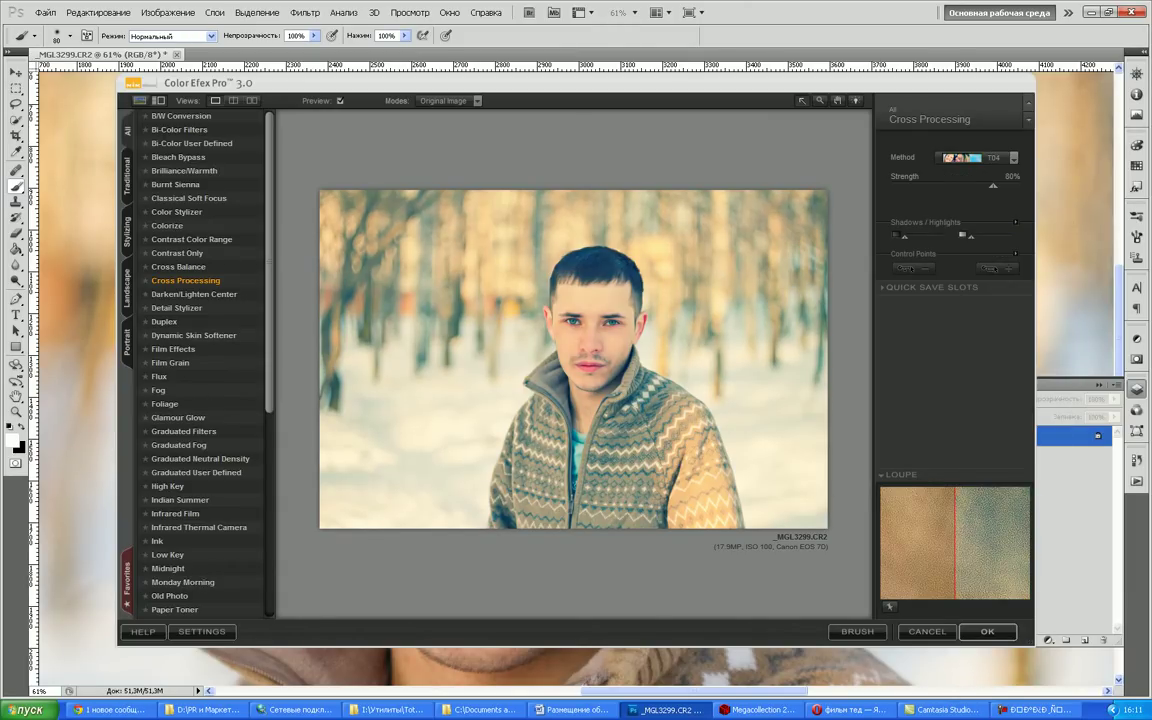
left_click(1013, 157)
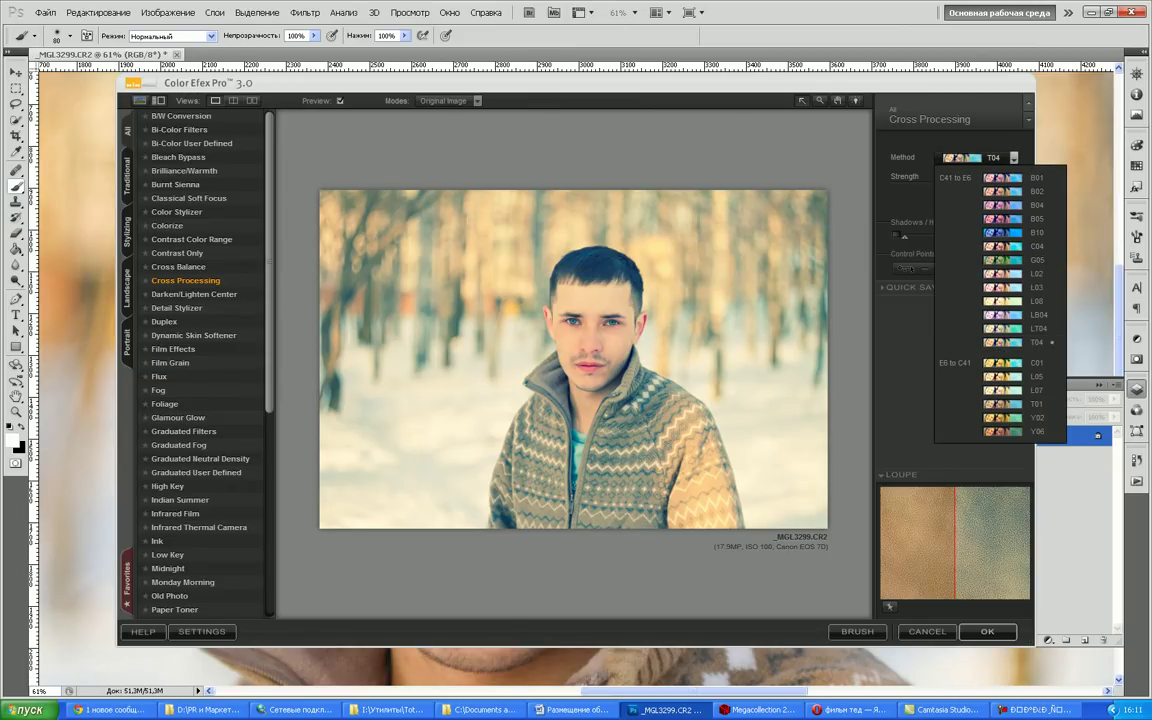
left_click(1036, 404)
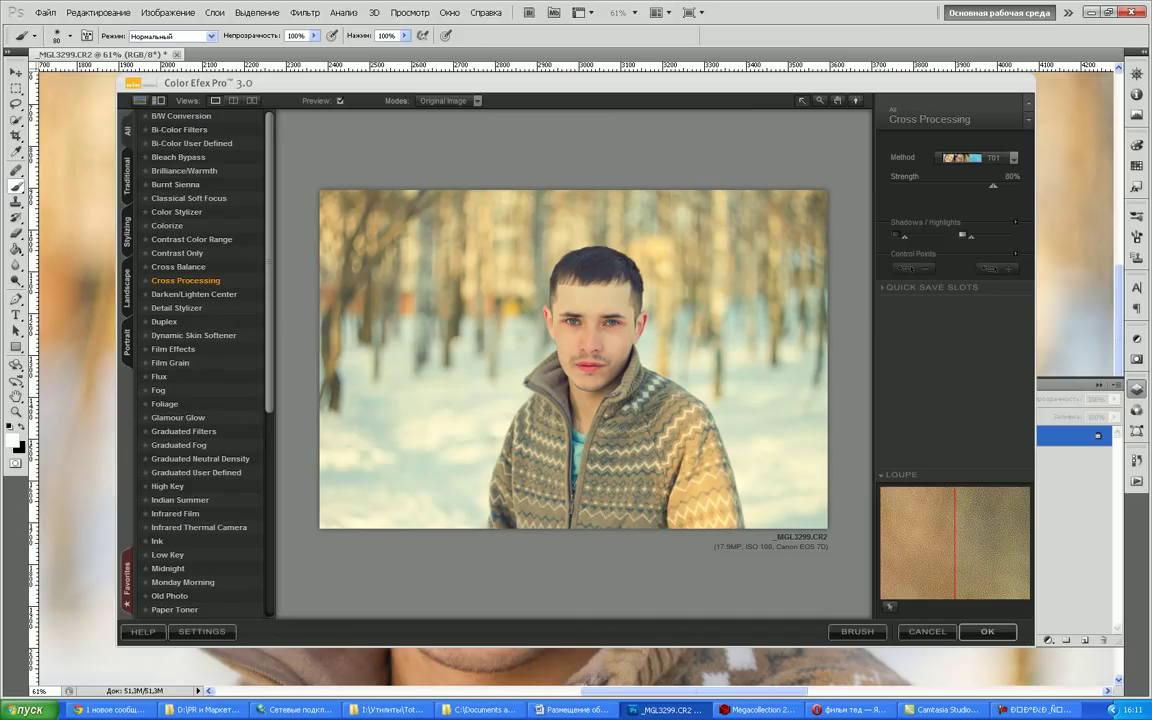
left_click(1013, 157)
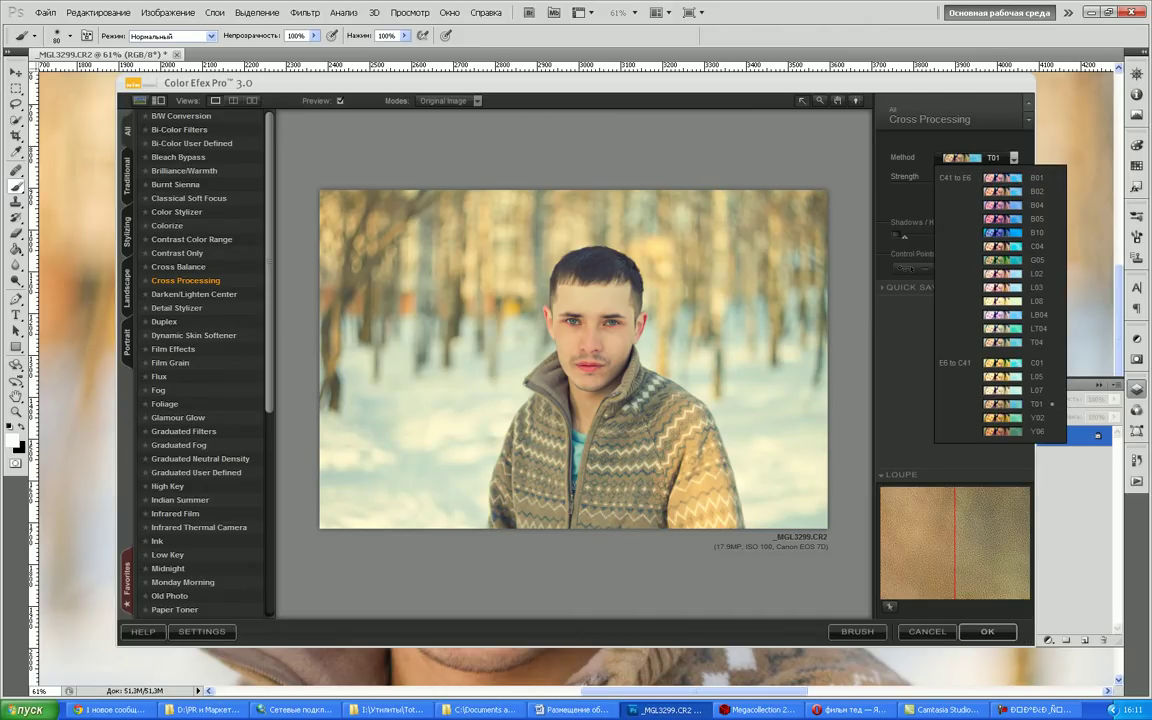
left_click(1036, 191)
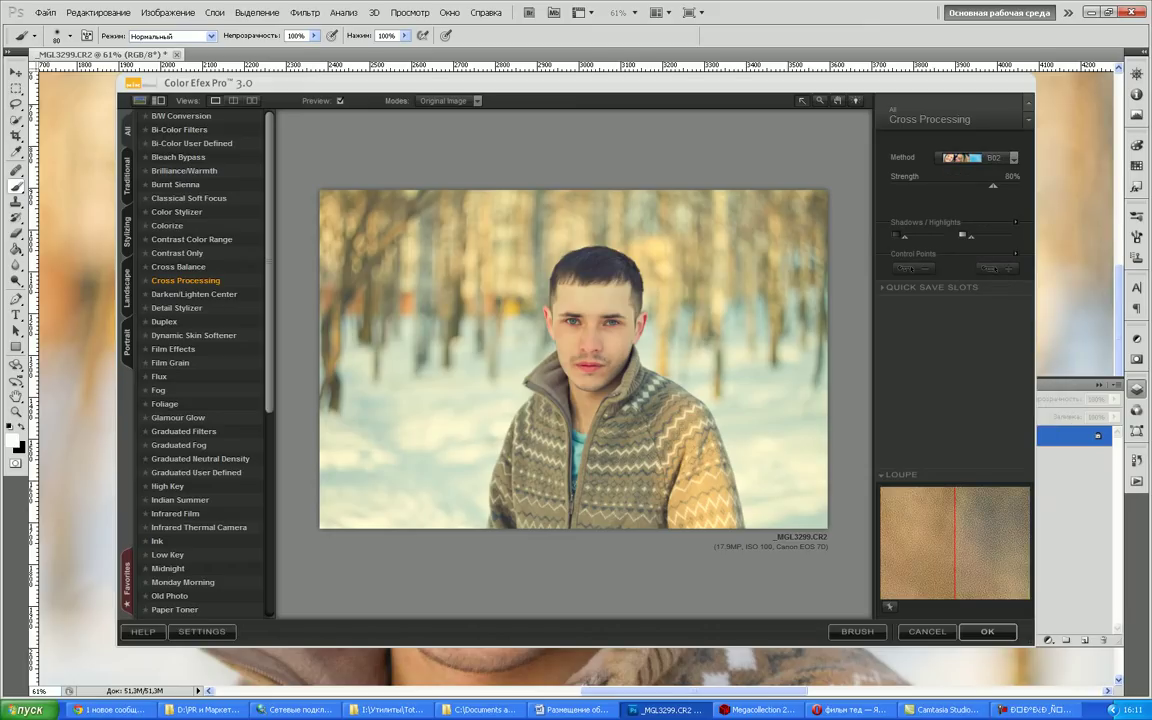
left_click(1013, 158)
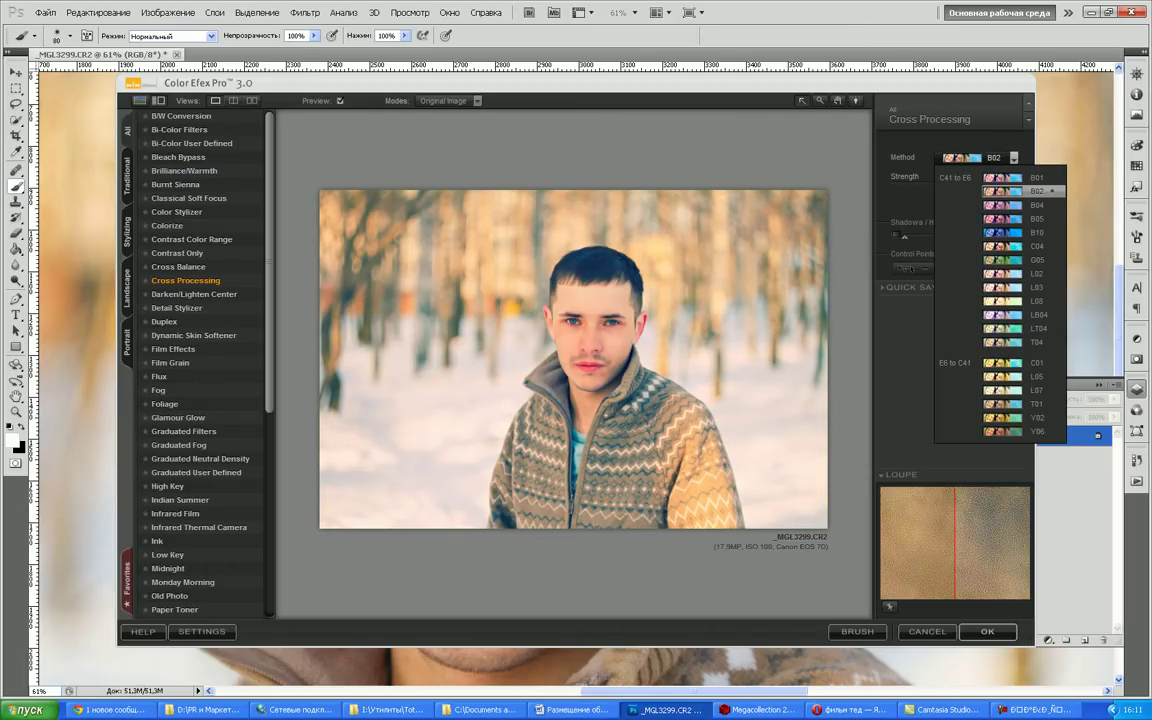
left_click(1036, 342)
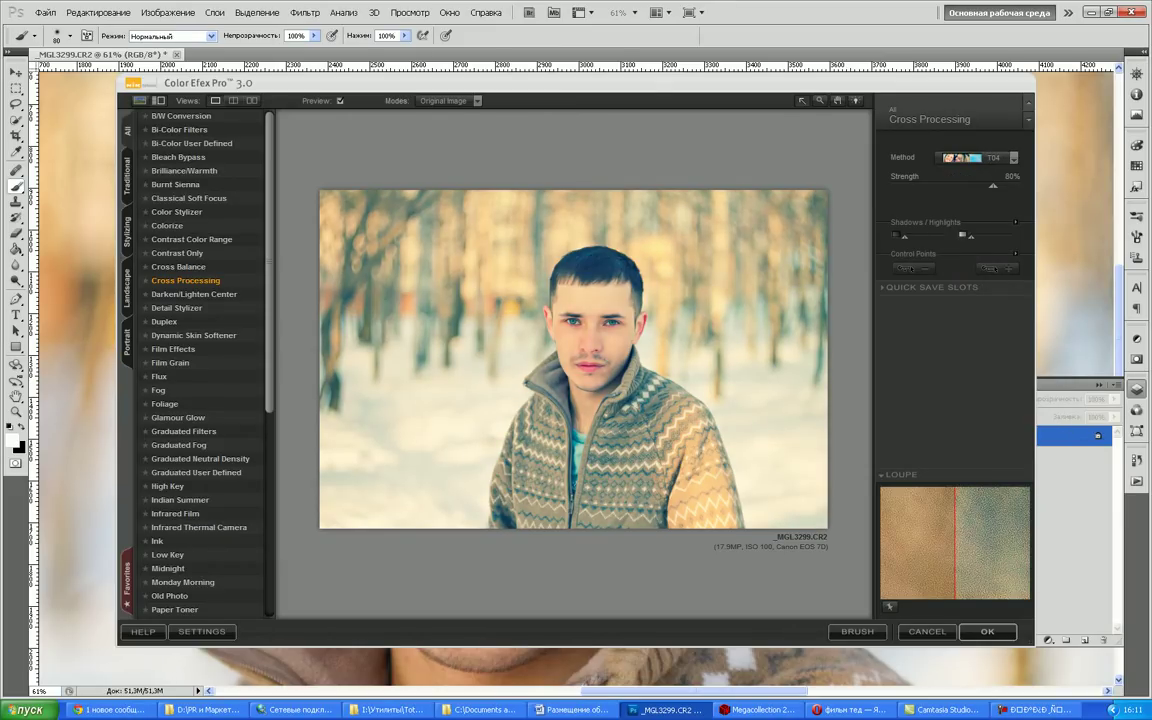
left_click(1013, 157)
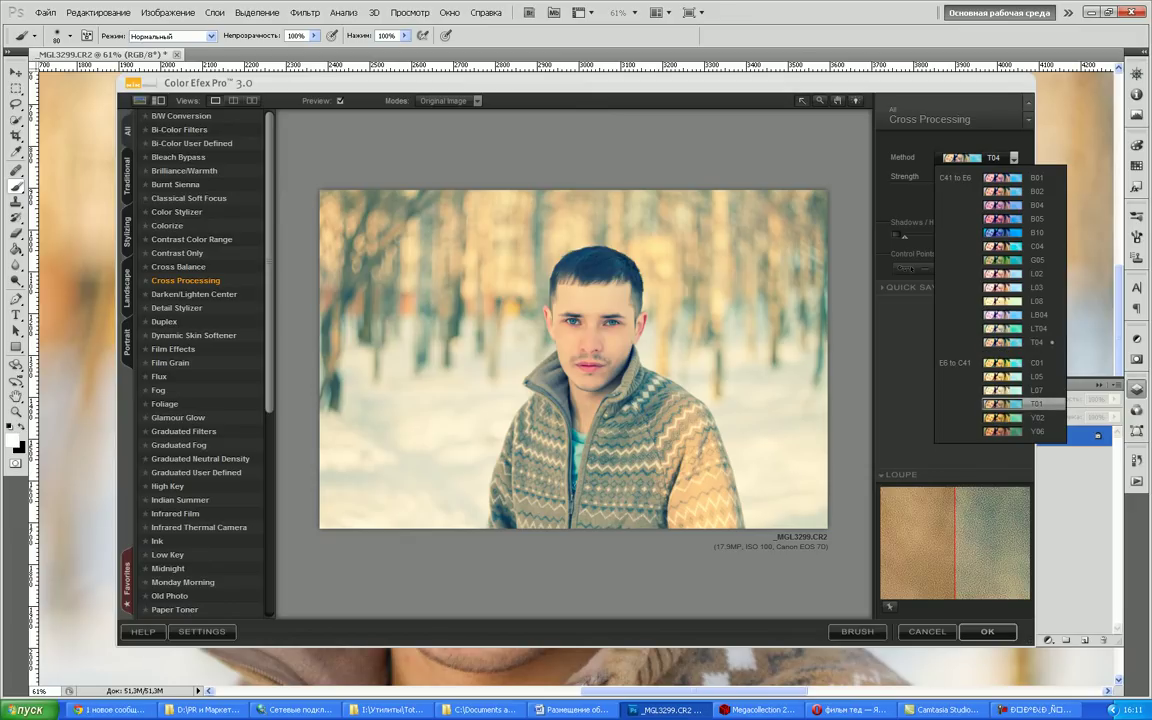
left_click(1010, 403)
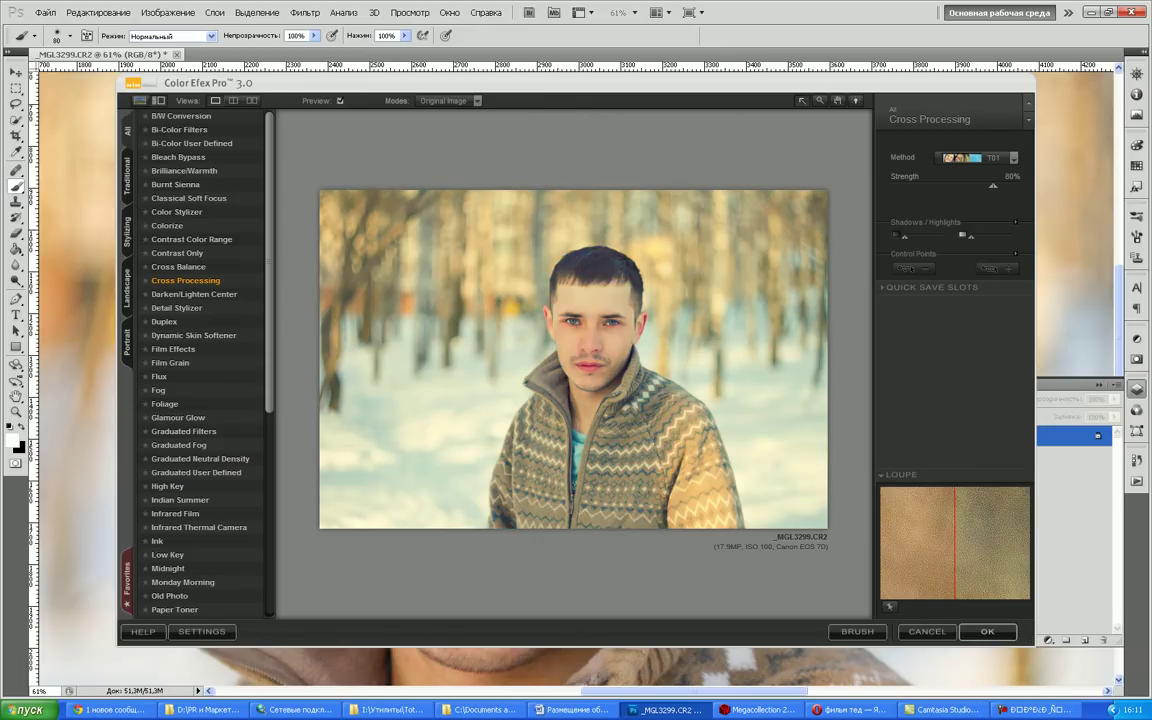
Apply Cross Processing with method T04 as a new layer and compare the portrait before and after the effect
left_click(1013, 158)
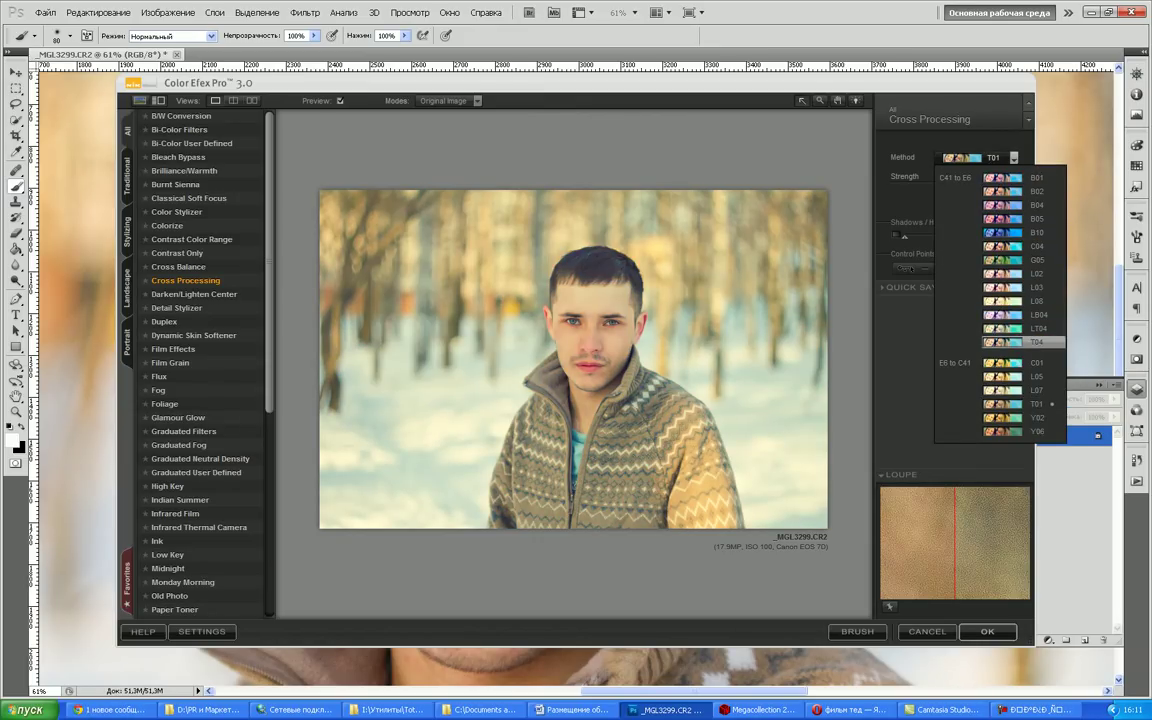
left_click(1010, 342)
left_click(987, 631)
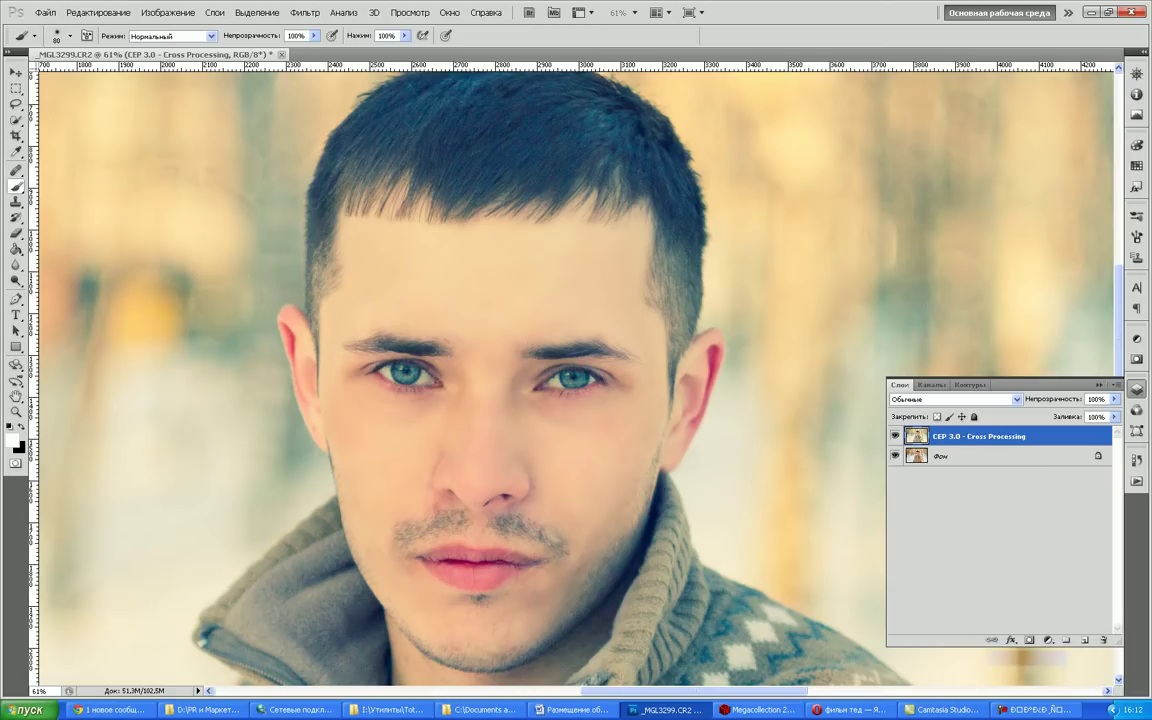
left_click(895, 436)
left_click(895, 436)
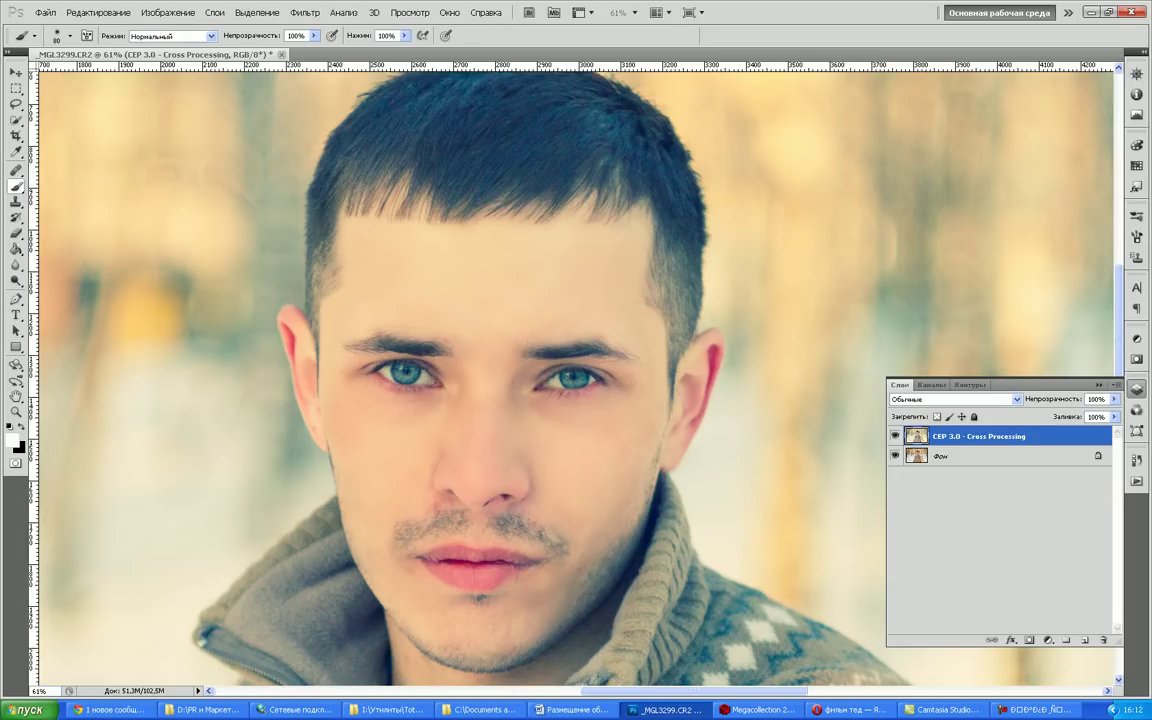
Hide the Cross Processing layer with a black mask and reveal the effect on both irises using a white 45-pixel brush
left_click(1029, 639, "alt")
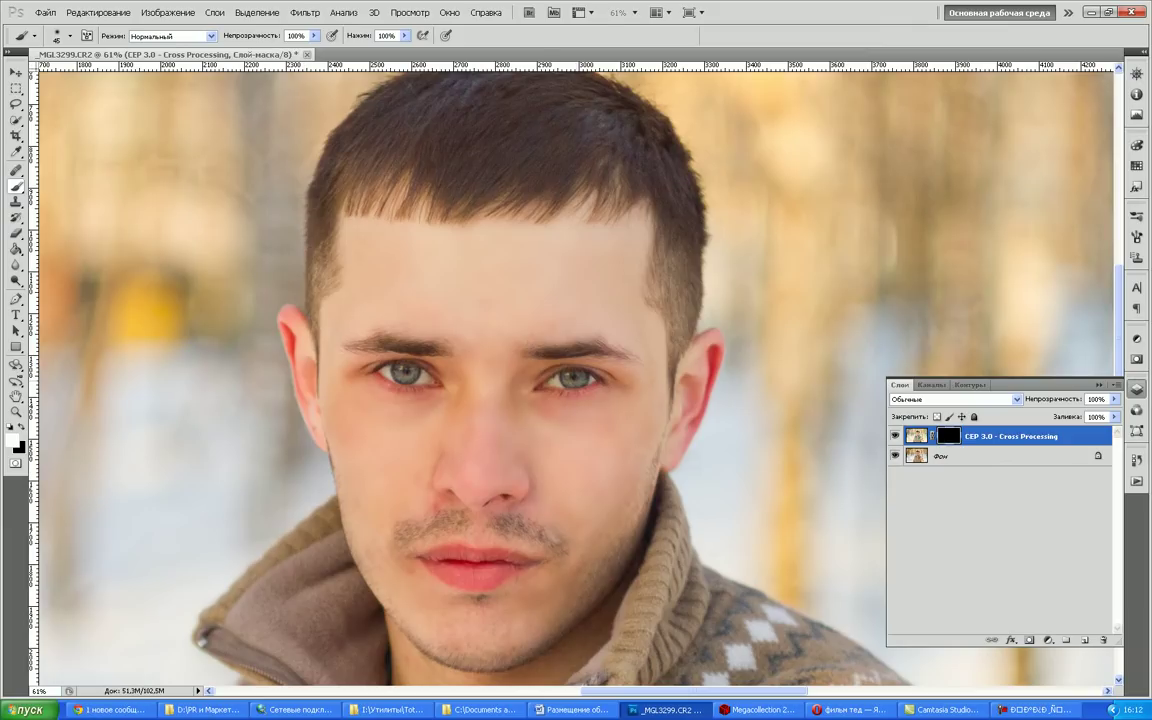
left_click(574, 378)
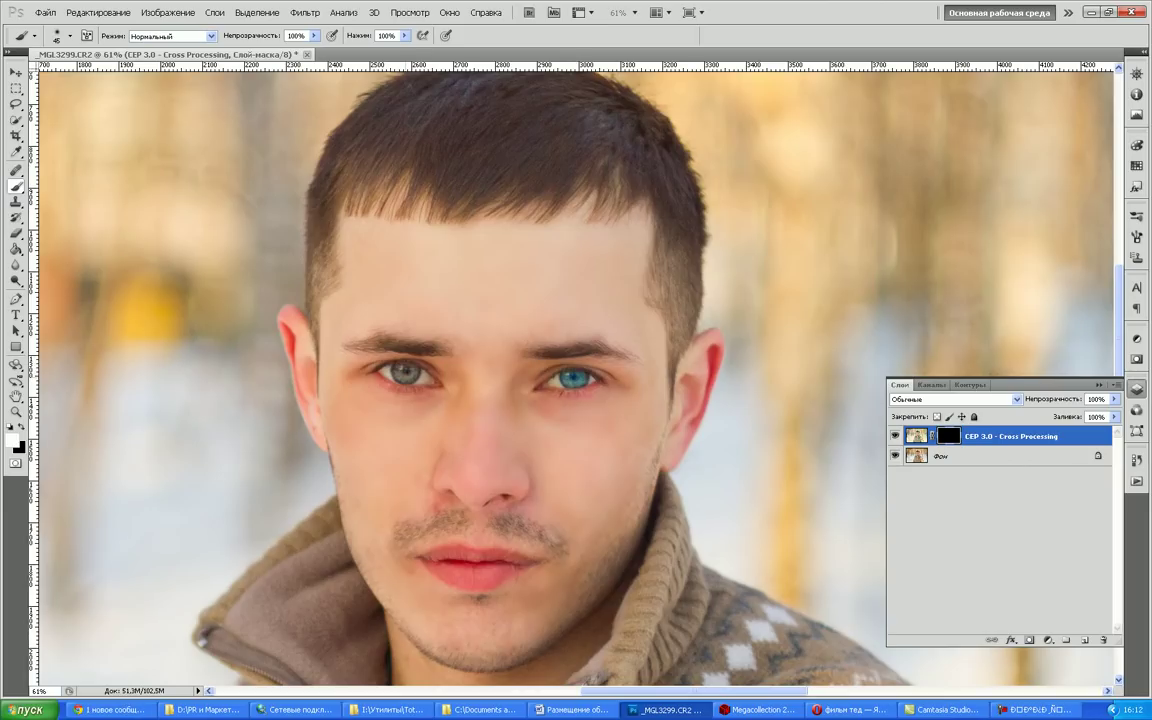
left_click(406, 375)
Set the Cross Processing layer's opacity to 50% and compare the eyes with and without it
left_click(1114, 399)
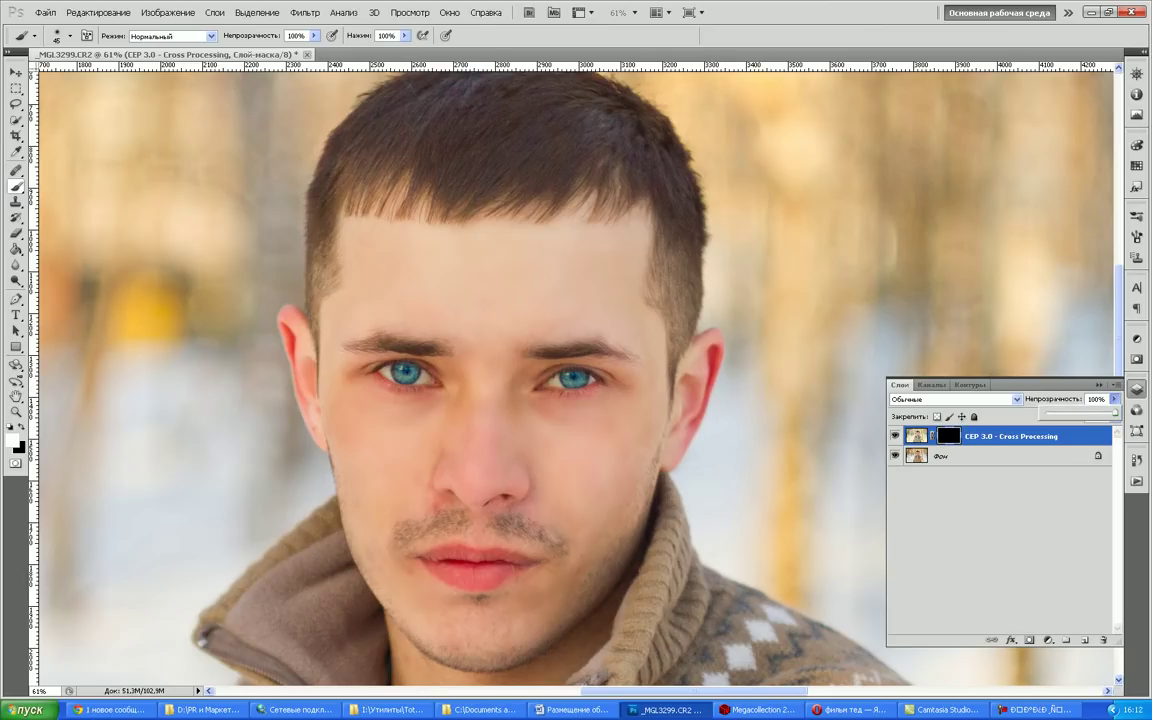
left_click_drag(1114, 413, 1090, 413)
left_click_drag(982, 371, 978, 371)
left_click_drag(1086, 413, 1080, 413)
left_click(999, 540)
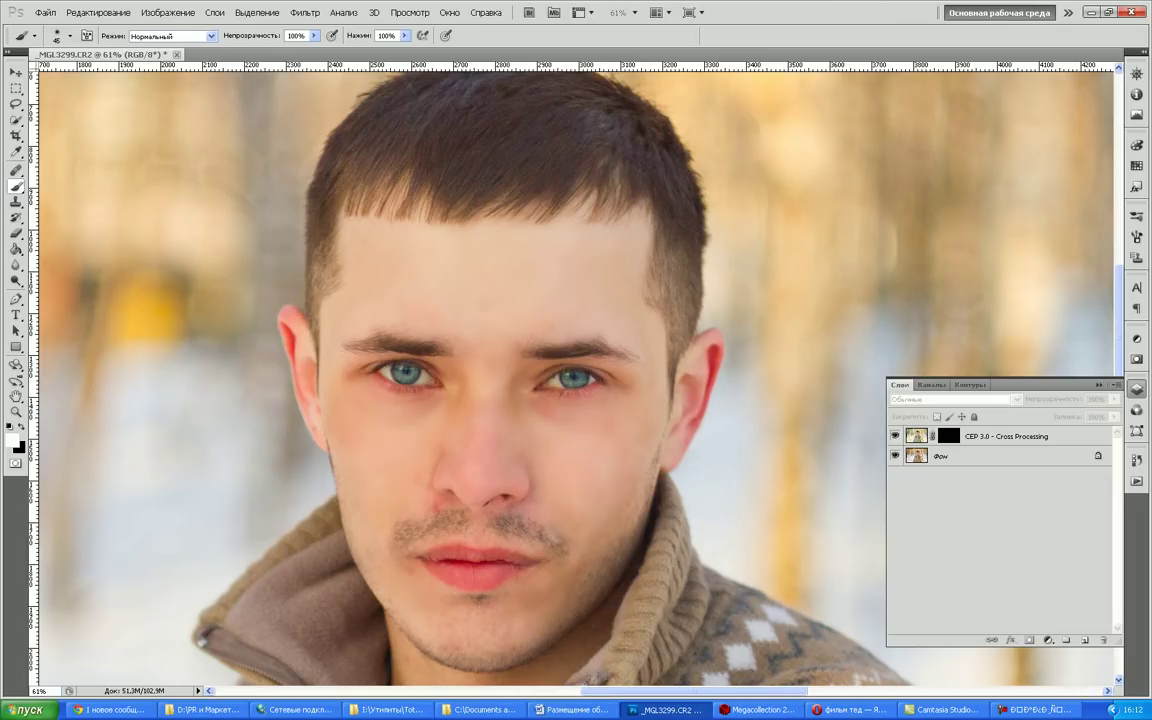
left_click(895, 436)
left_click(895, 436)
Sharpen the Cross Processing layer with Smart Sharpen at 99% amount and a 1.0-pixel radius, removing Gaussian blur
left_click(634, 12)
left_click(623, 41)
left_click(622, 41)
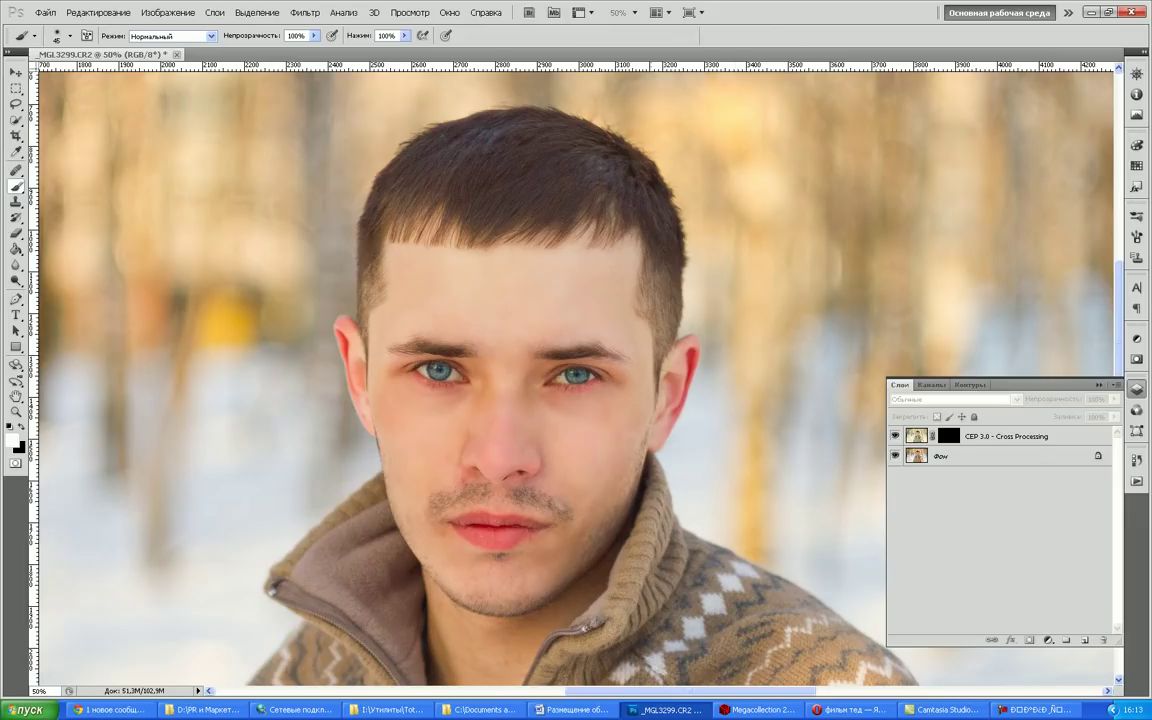
left_click(1006, 436)
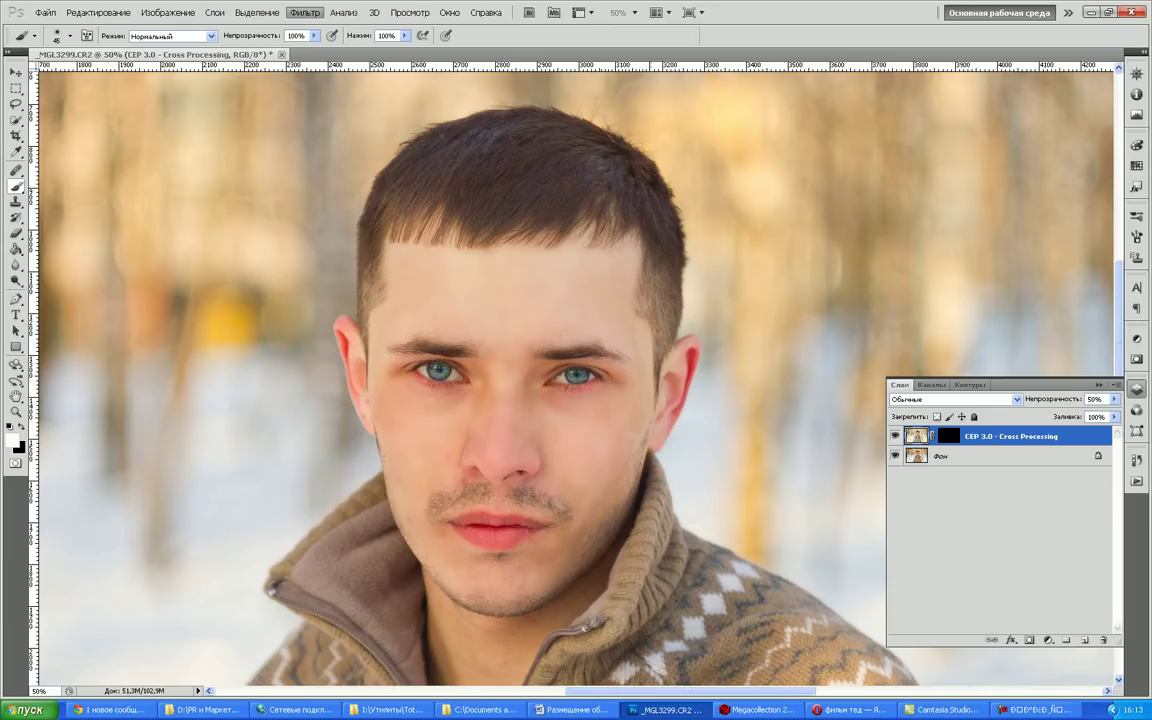
left_click(305, 12)
mouse_move(376, 208)
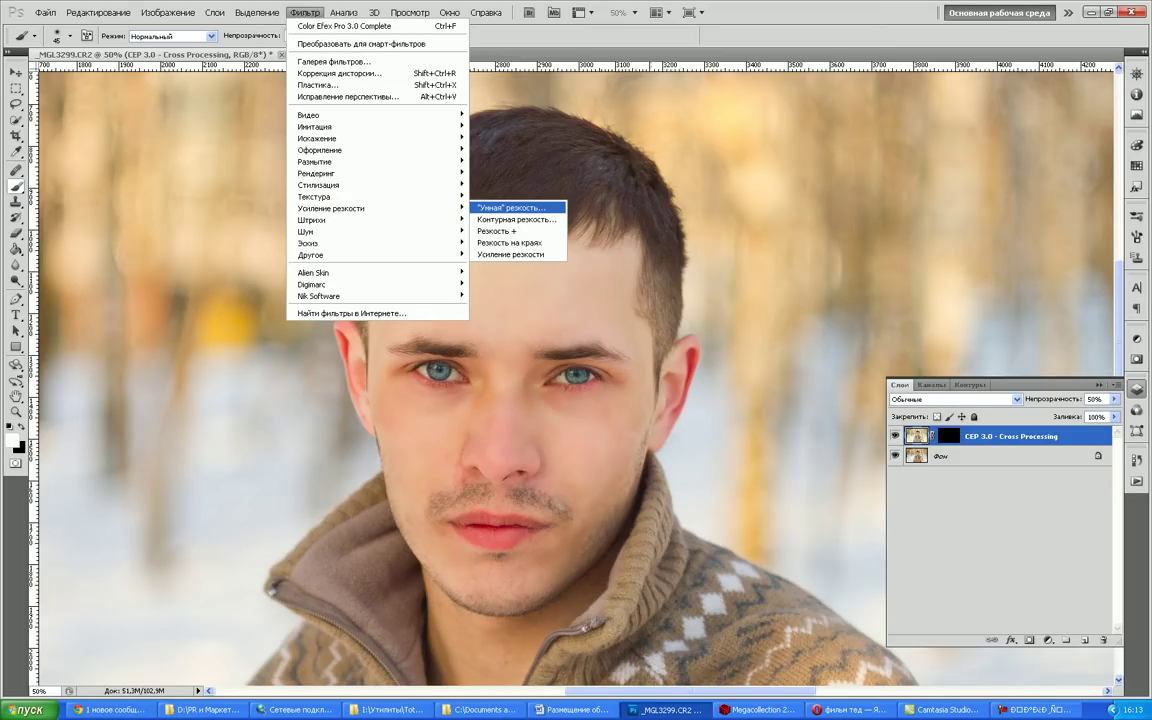
left_click(511, 207)
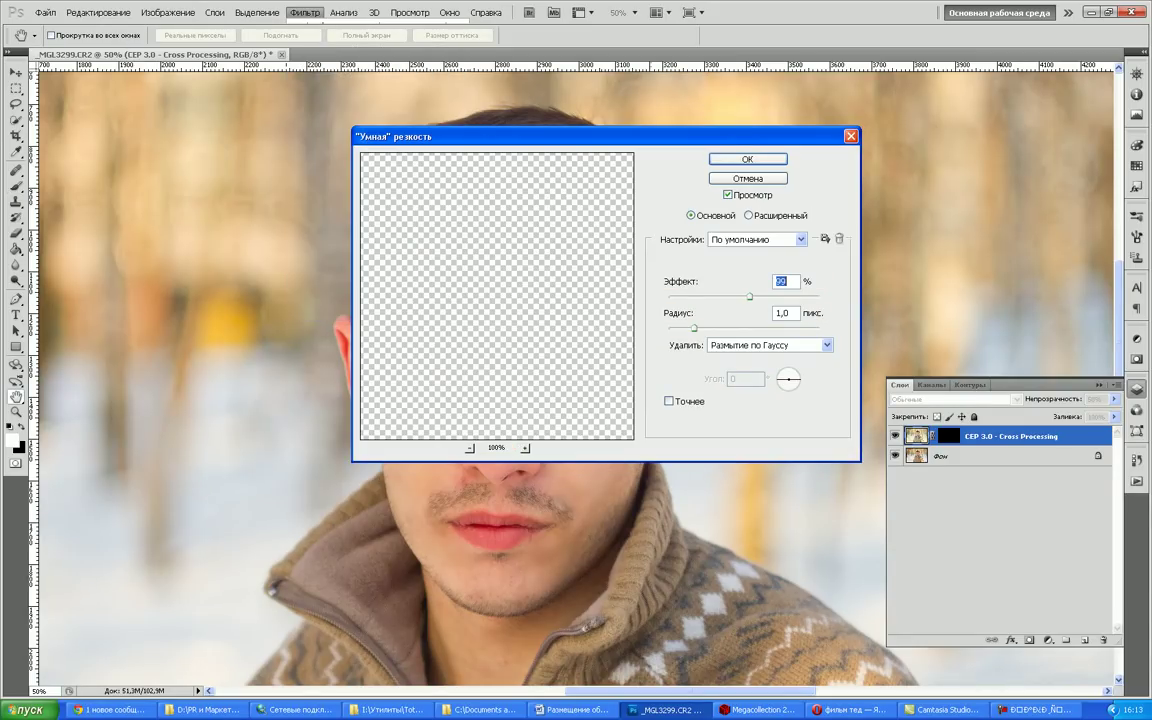
left_click_drag(497, 290, 401, 431)
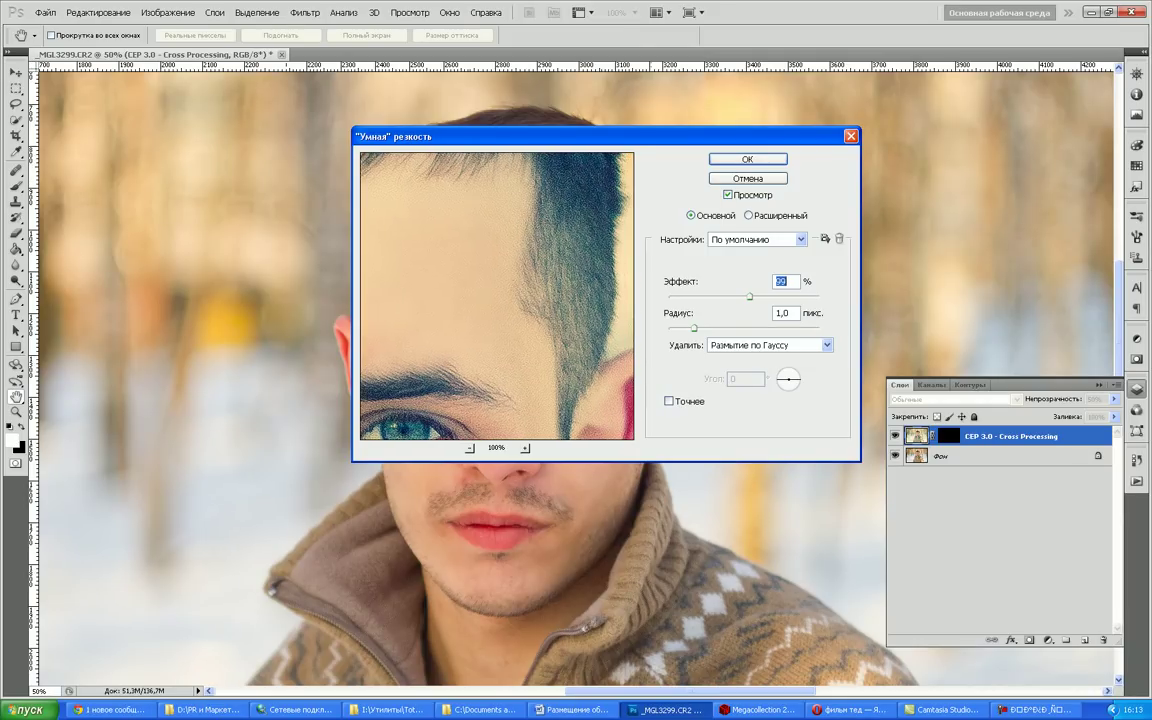
left_click(747, 159)
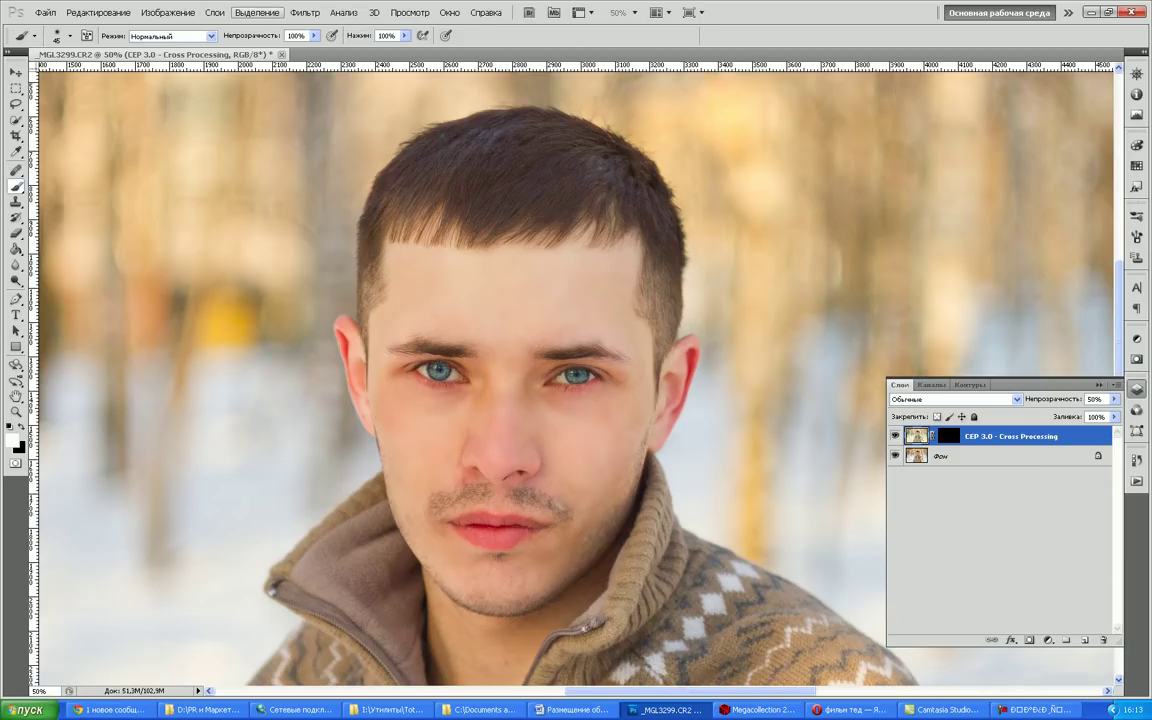
Resize the photo with Fit Image to limits of 1200 by 1200 pixels and view it at 100% without the layer list
left_click(257, 12)
mouse_move(305, 13)
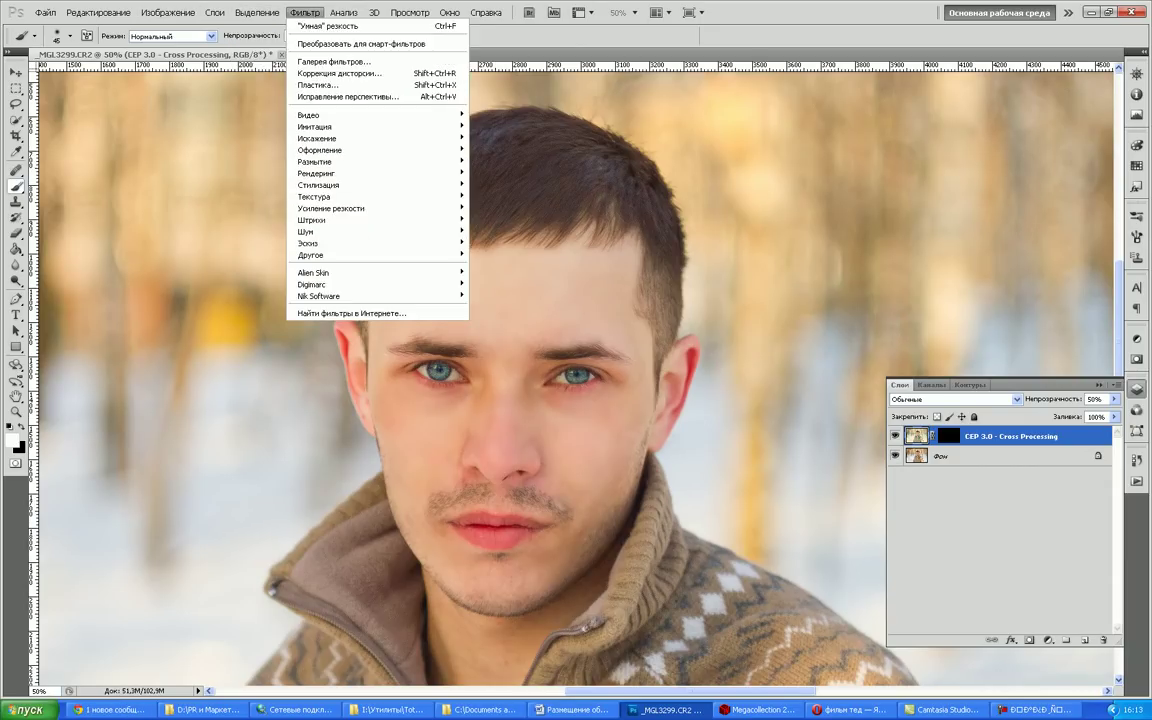
mouse_move(168, 12)
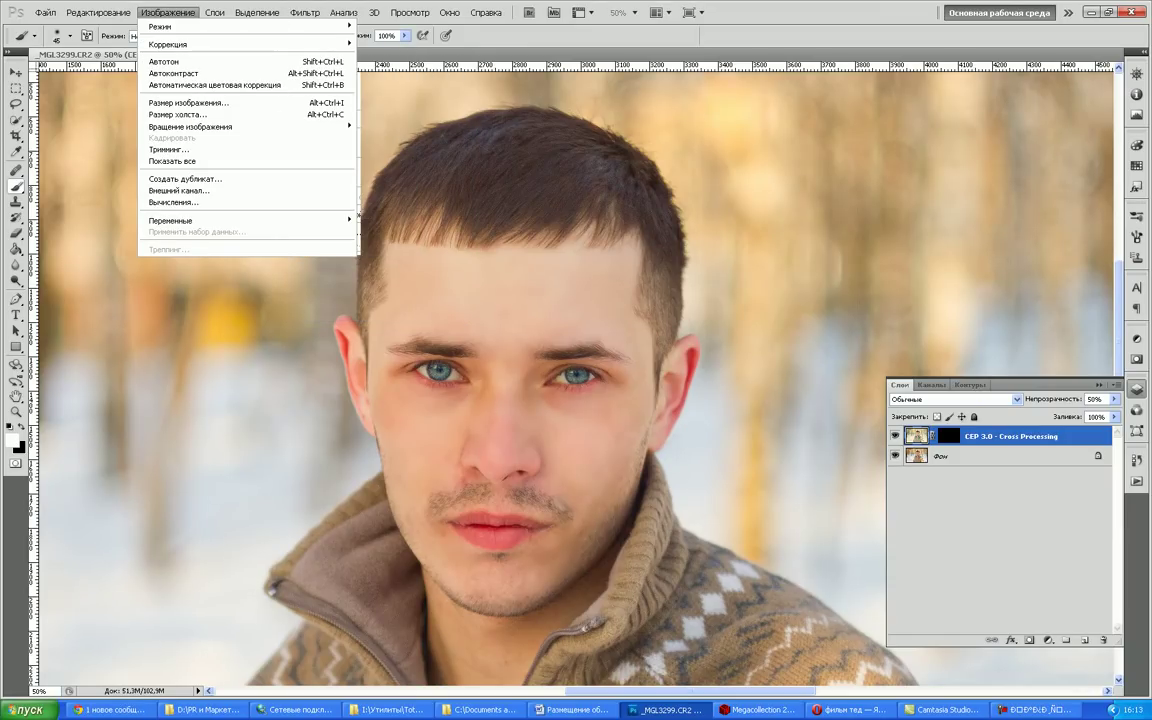
mouse_move(45, 12)
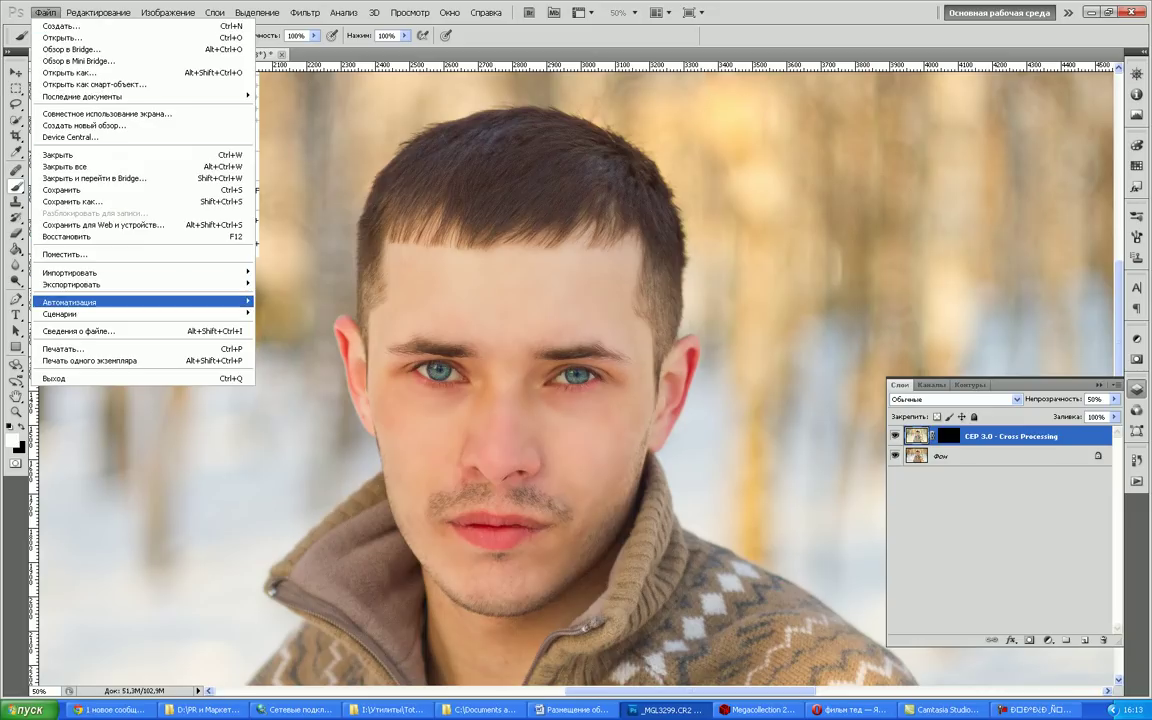
mouse_move(70, 301)
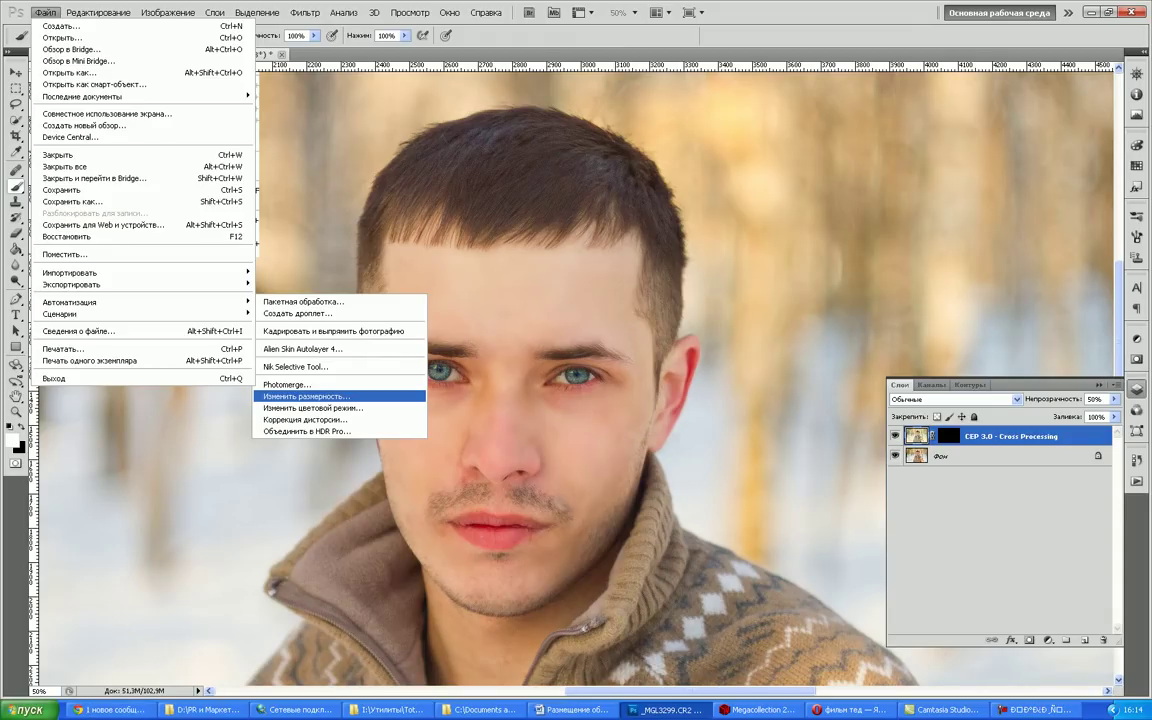
key("Return")
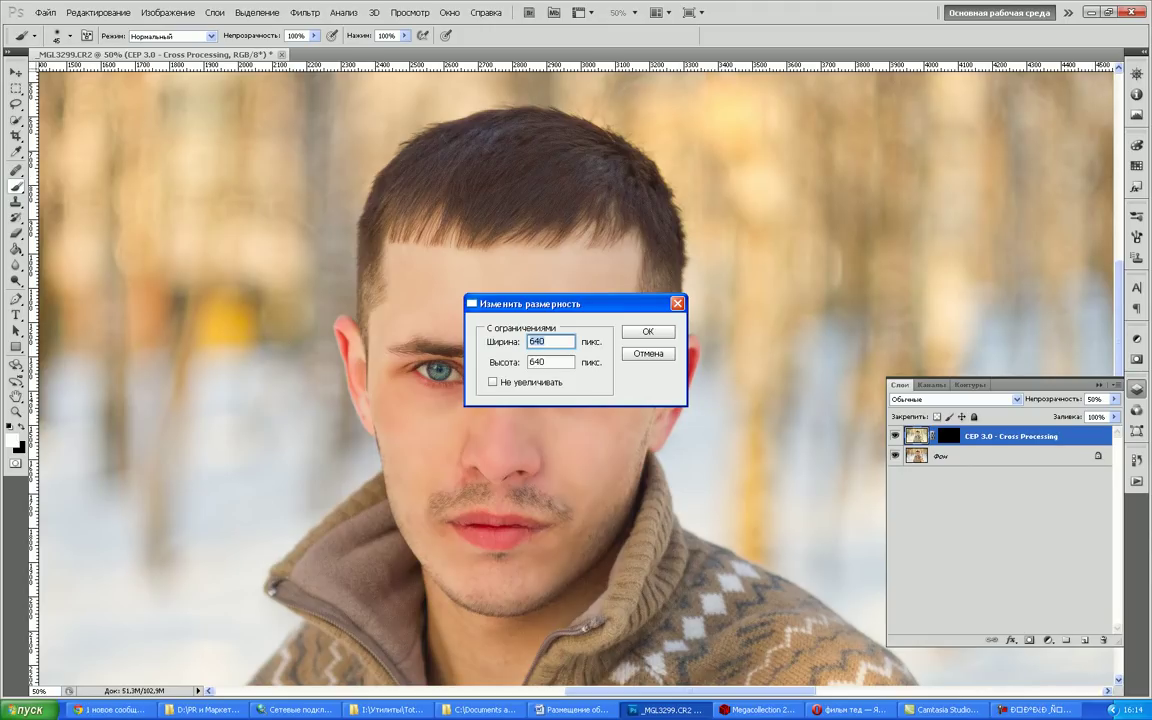
type("1200")
key("Tab")
type("1200")
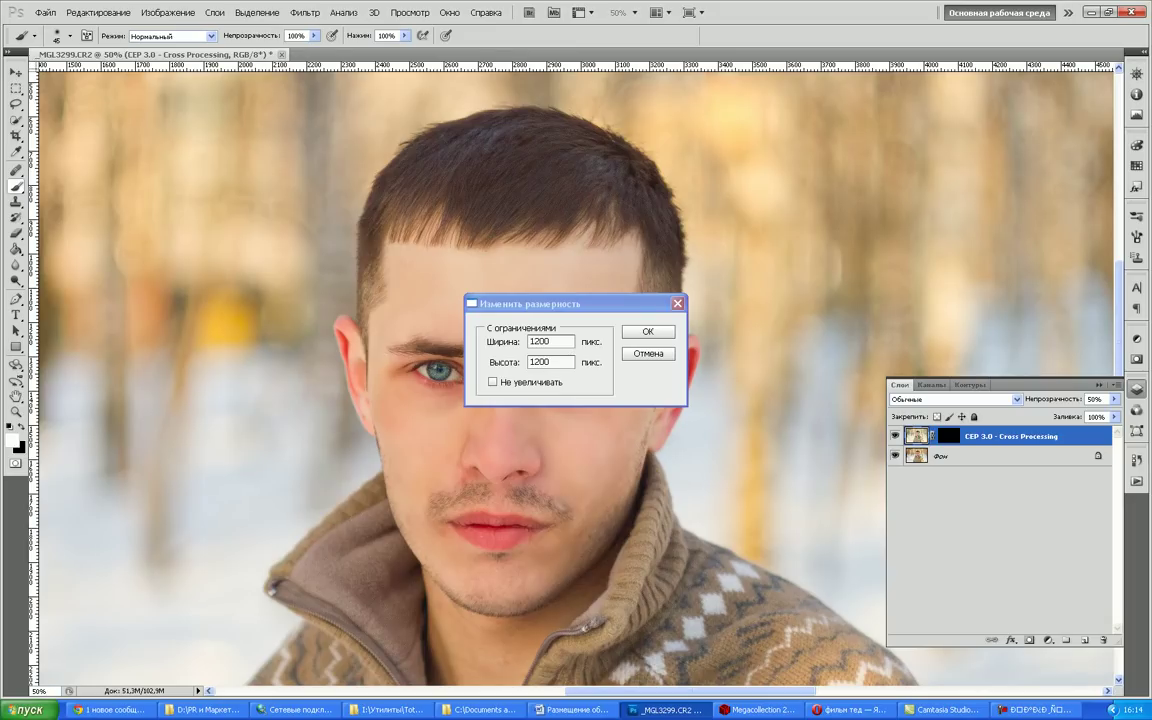
key("Return")
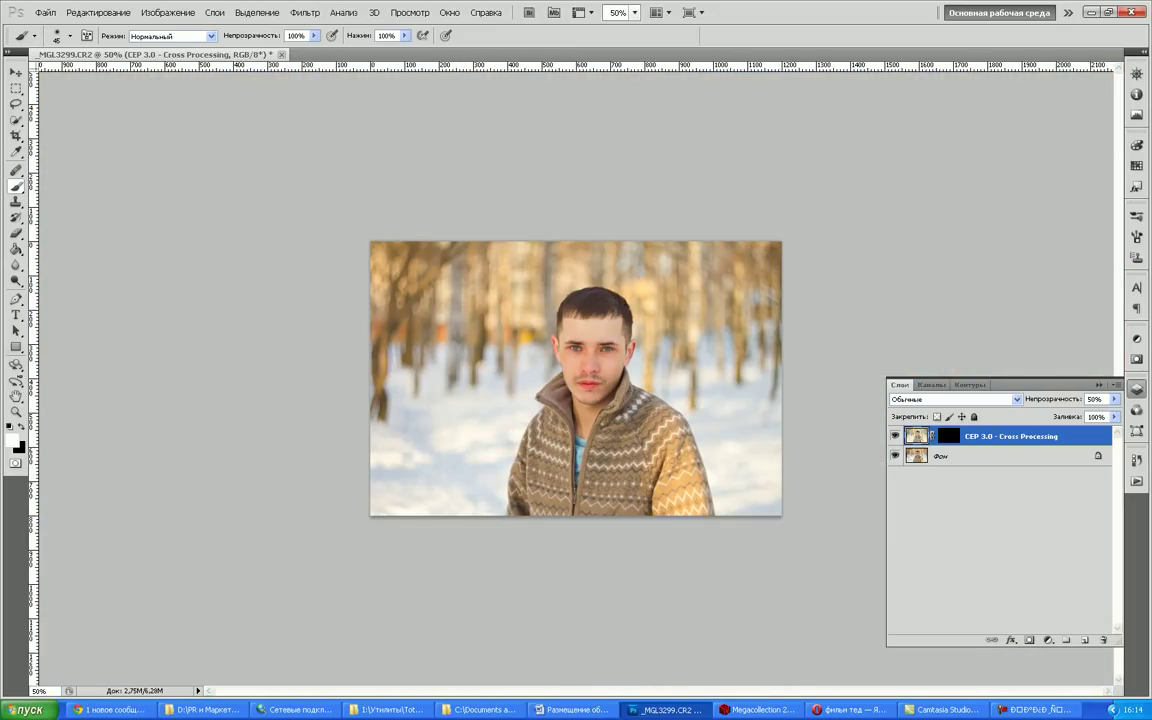
left_click(634, 12)
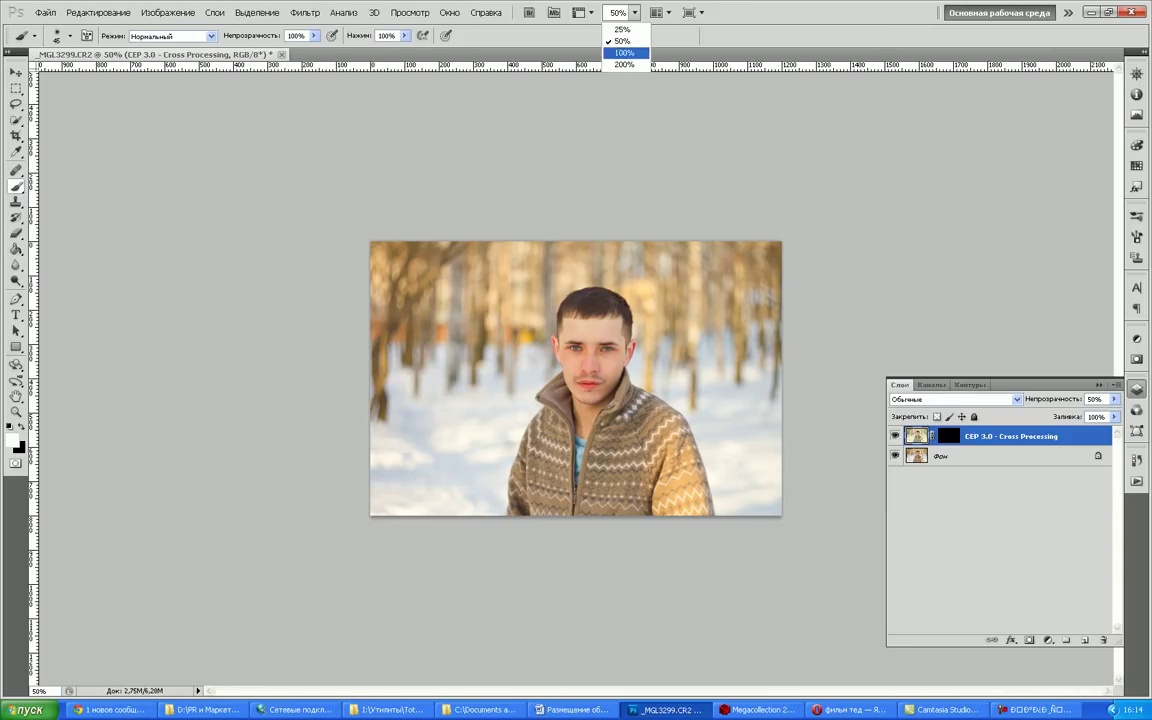
left_click(624, 64)
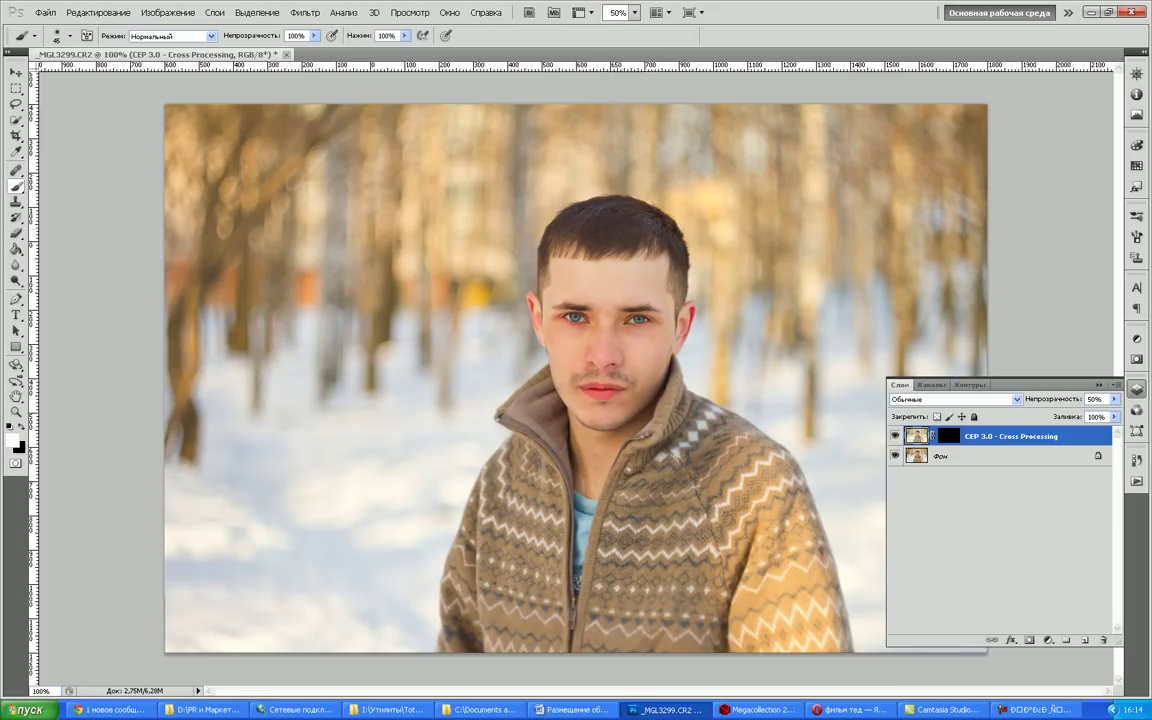
key("F7")
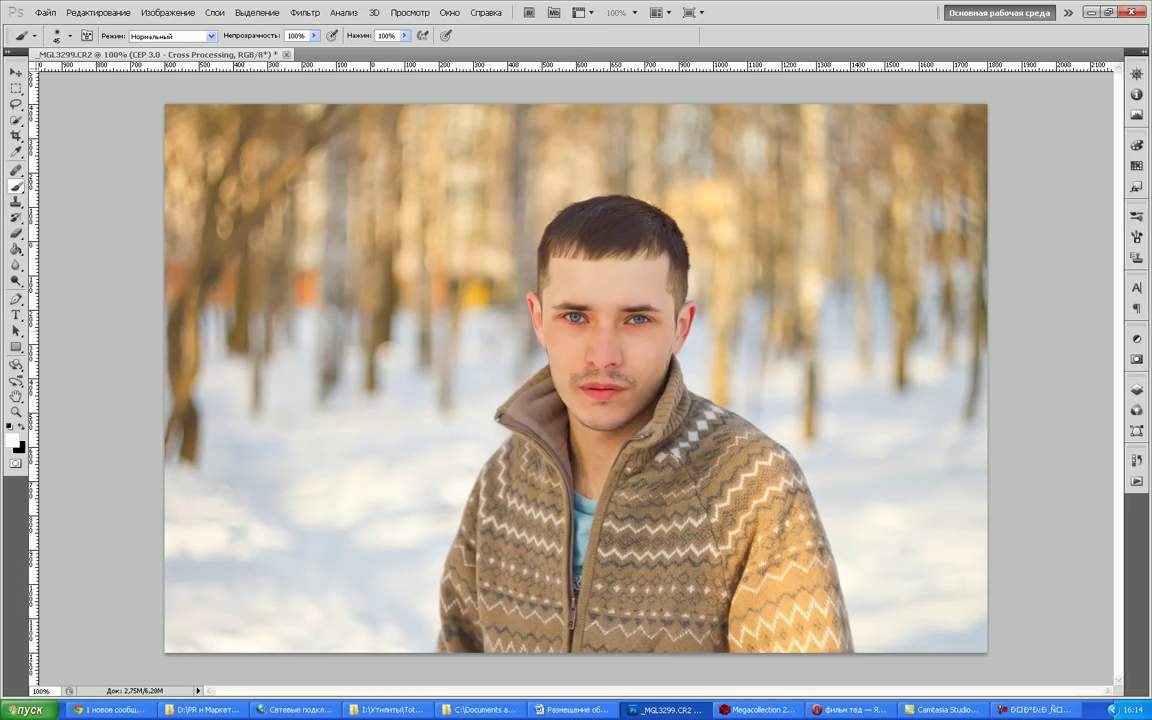
left_click(305, 12)
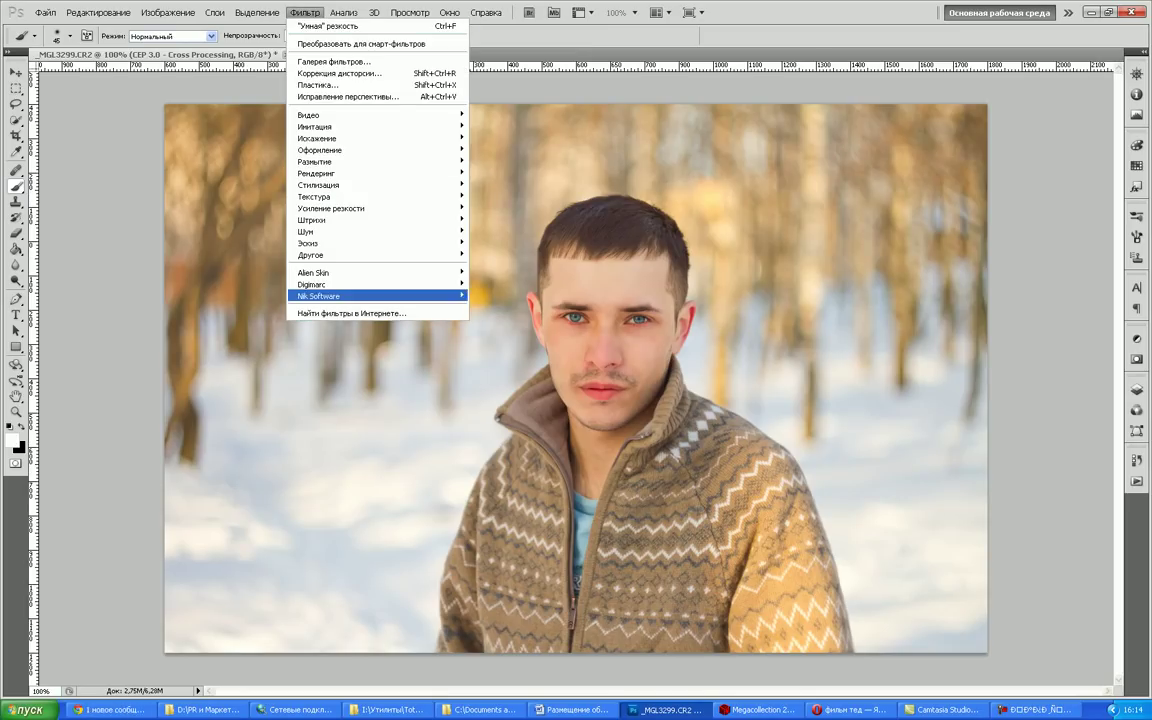
mouse_move(320, 296)
left_click(523, 295)
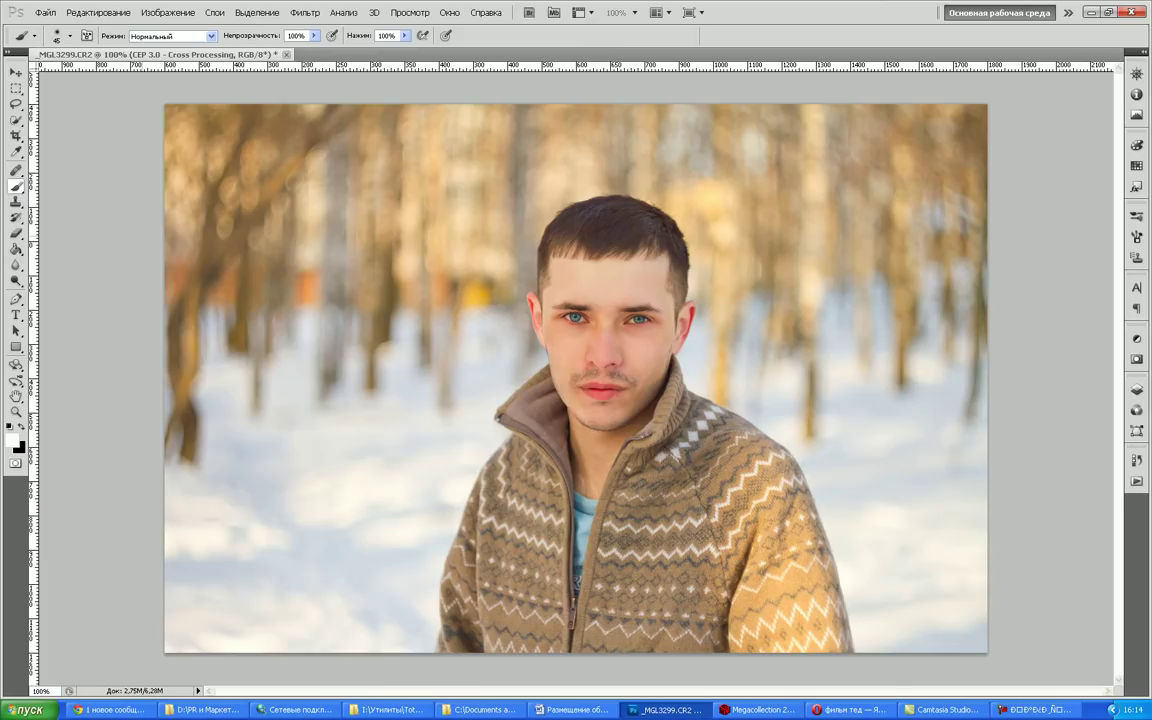
Convert the image to the sRGB IEC61966-2.1 profile with relative colorimetric intent and flattening, and review the edit history
left_click(98, 12)
left_click(124, 408)
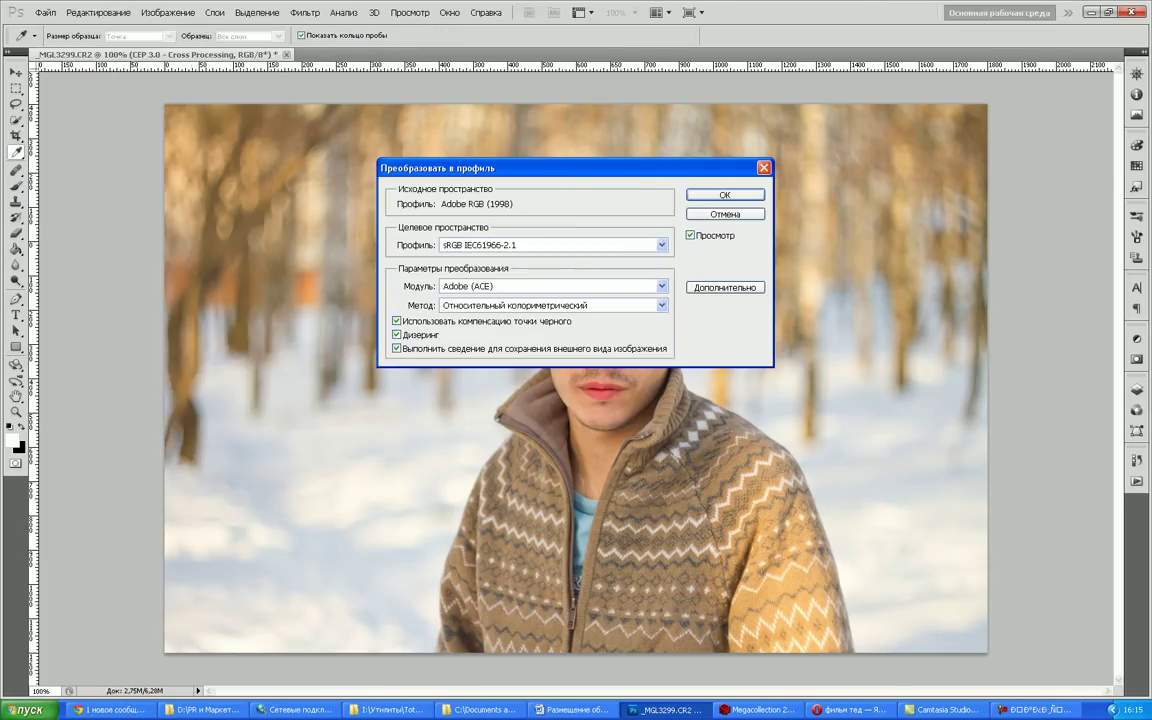
left_click(725, 195)
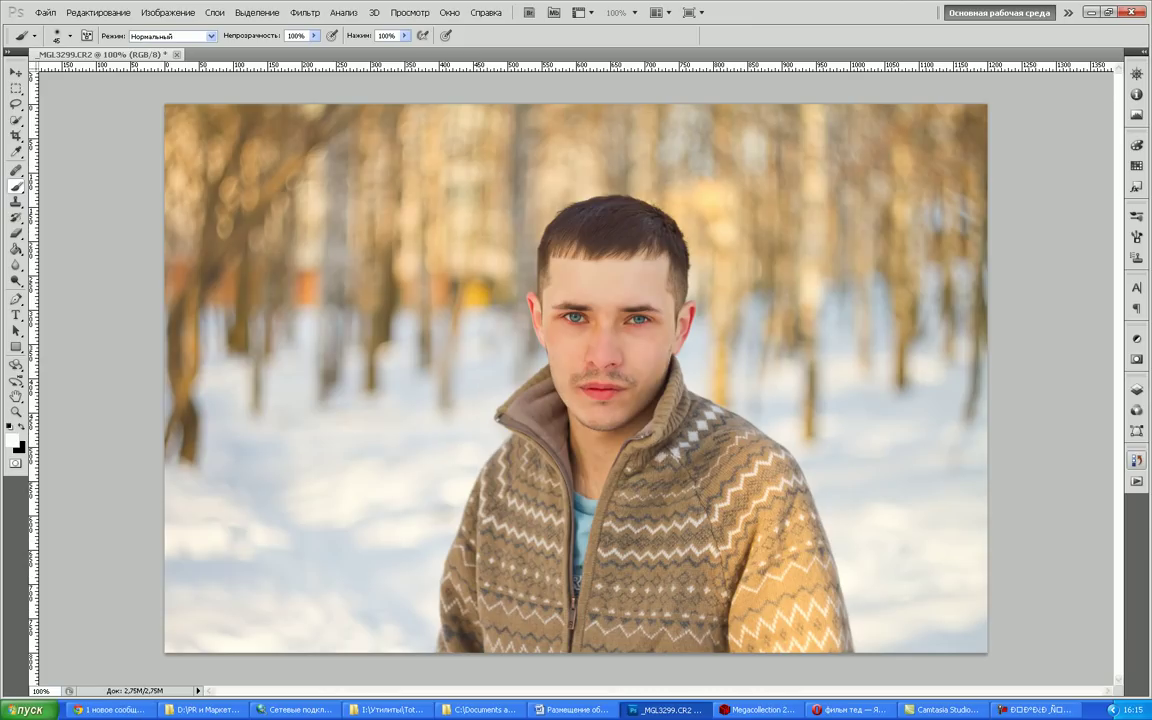
left_click(1136, 460)
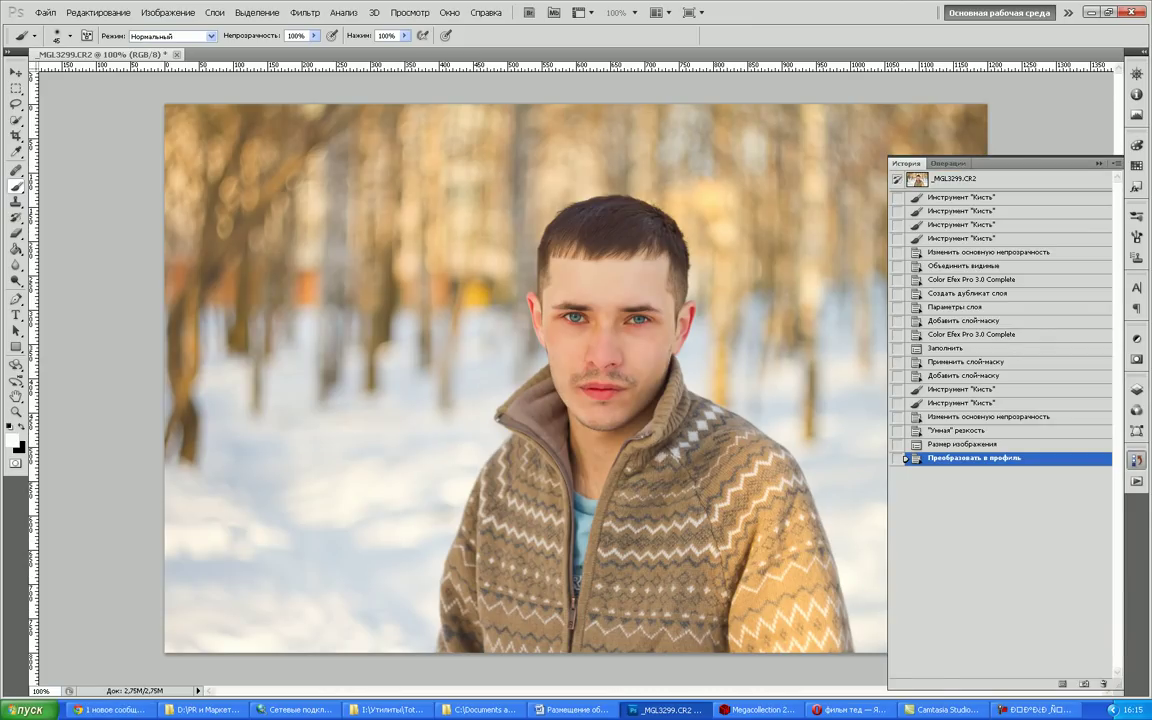
left_click(1136, 460)
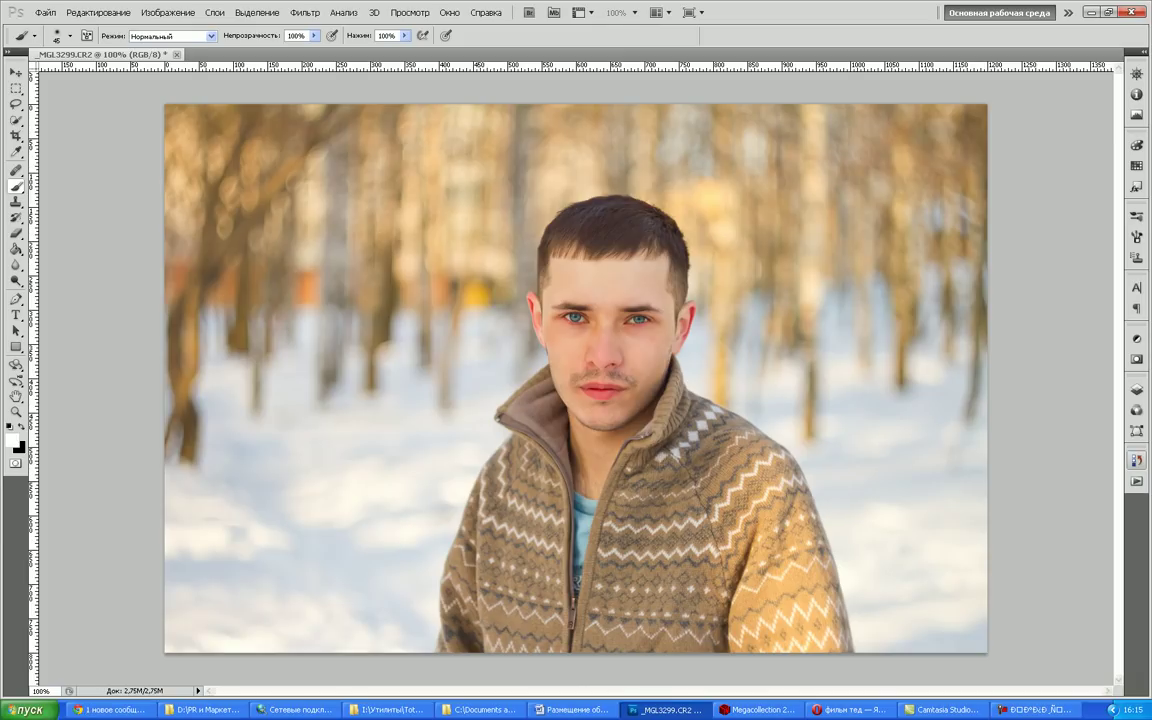